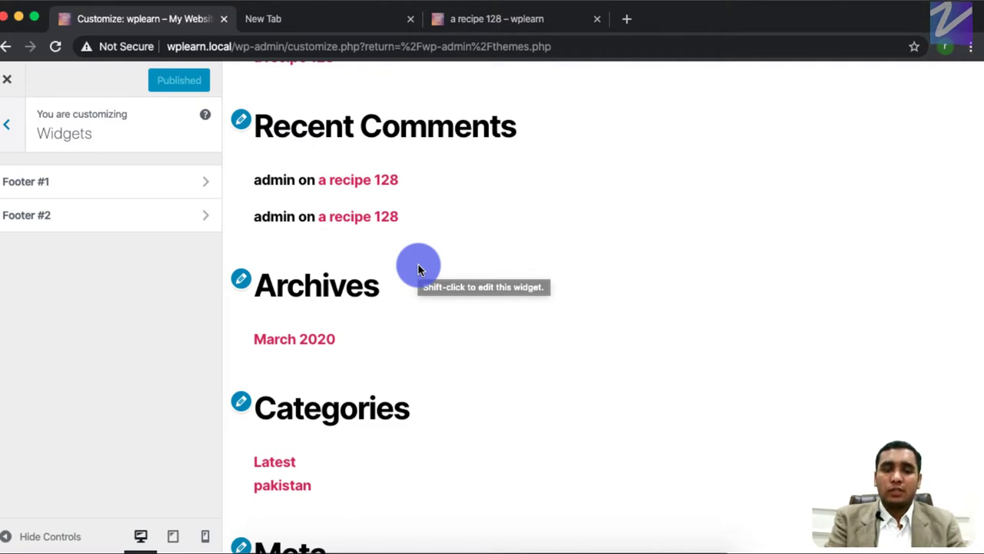
# Review the theme's Cover Template and Background Image customization settings, and close the customizer.
pyautogui.click(7, 125)
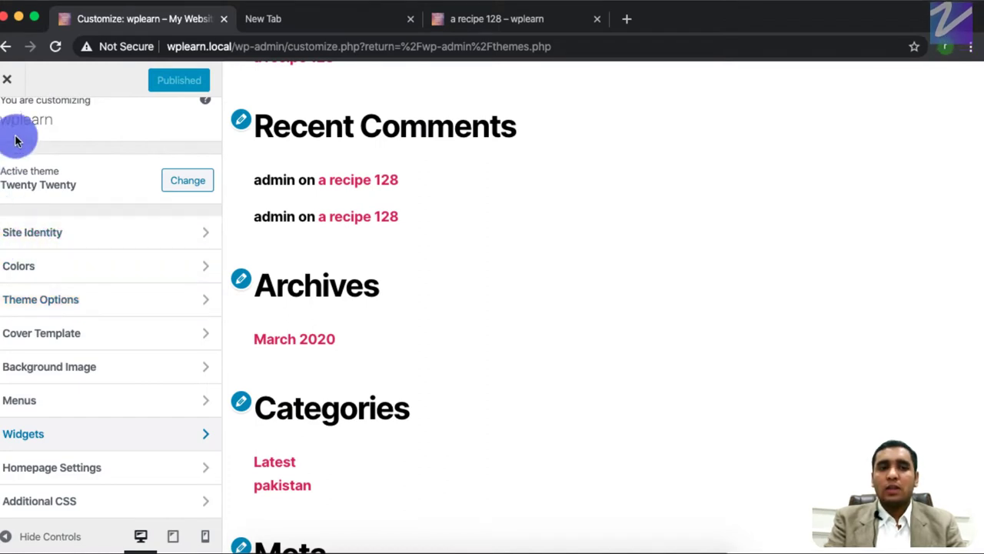
pyautogui.click(116, 331)
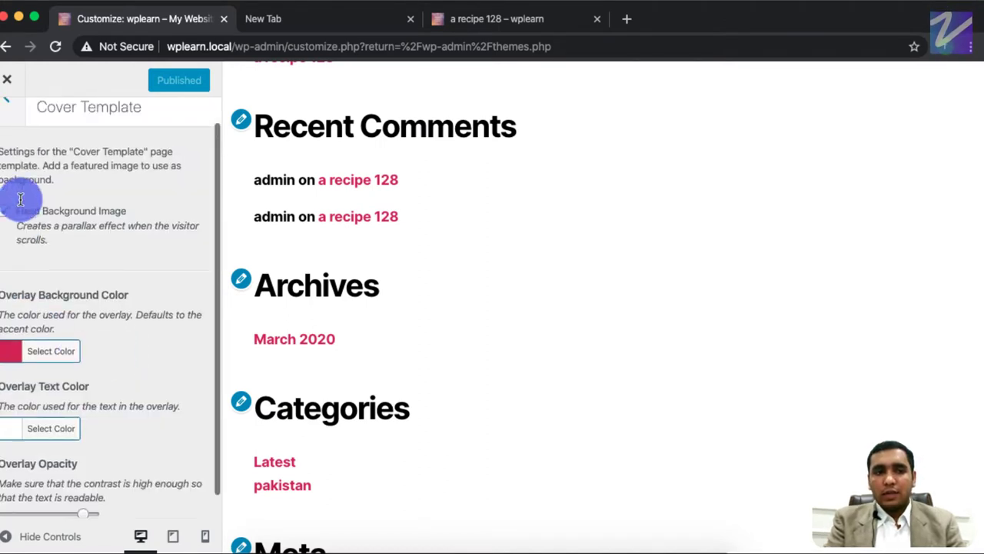
pyautogui.click(11, 133)
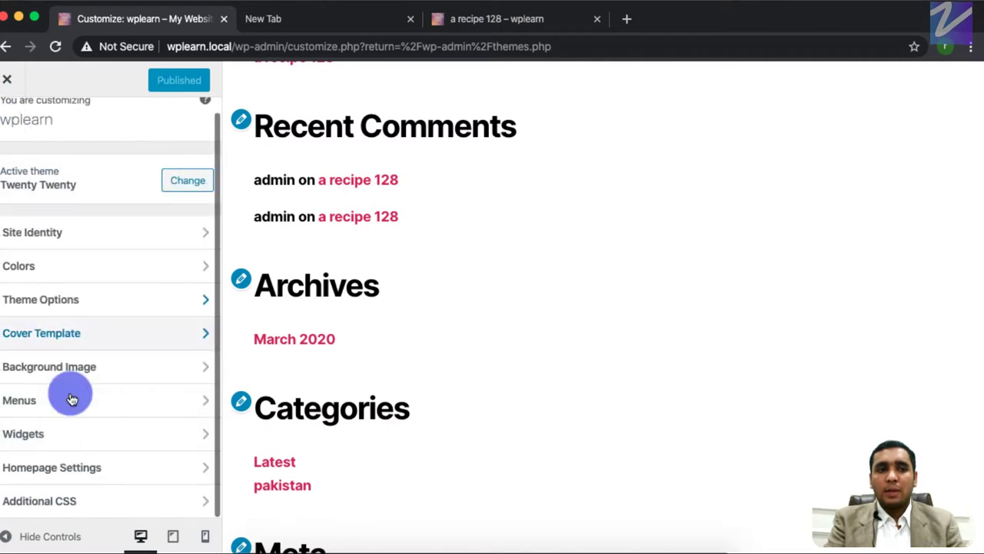
pyautogui.click(55, 359)
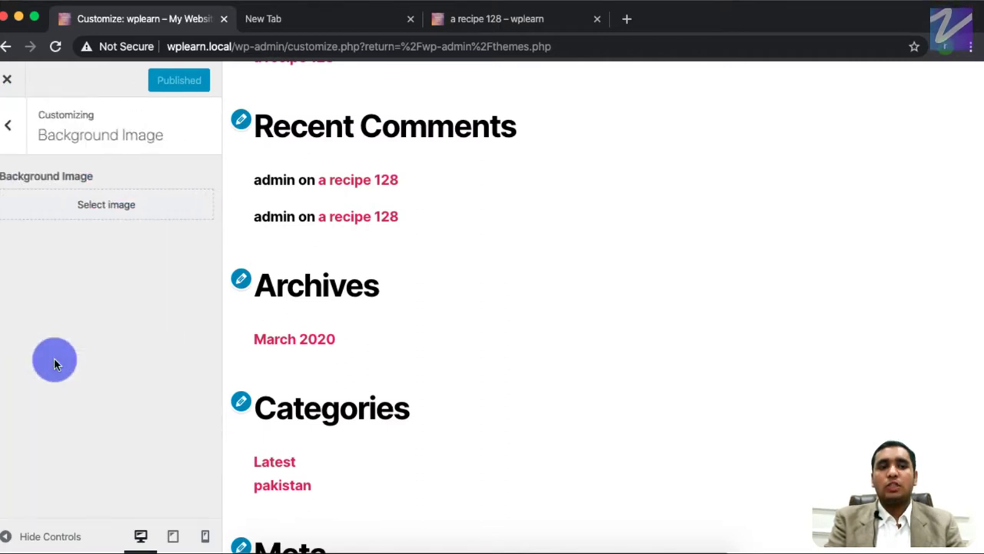
pyautogui.click(14, 137)
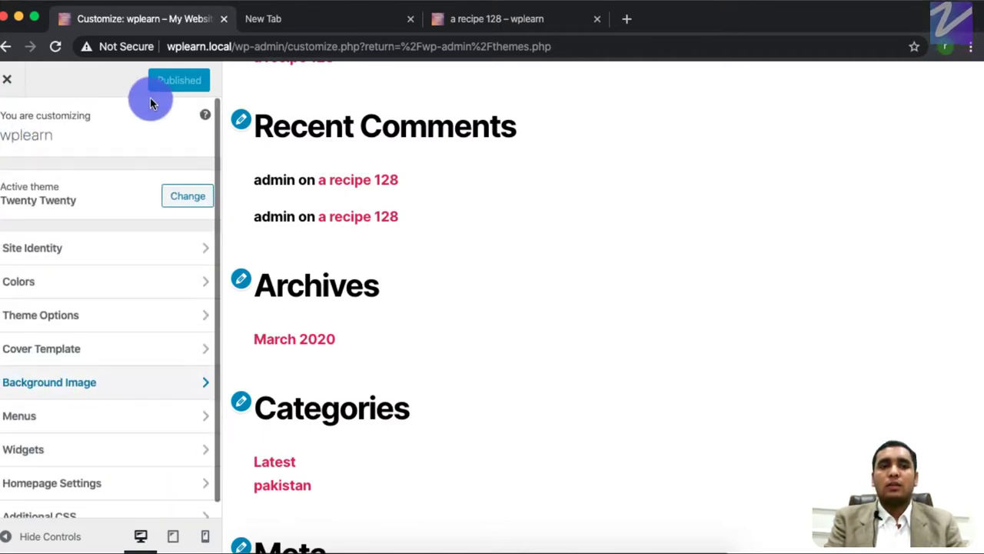
pyautogui.click(6, 80)
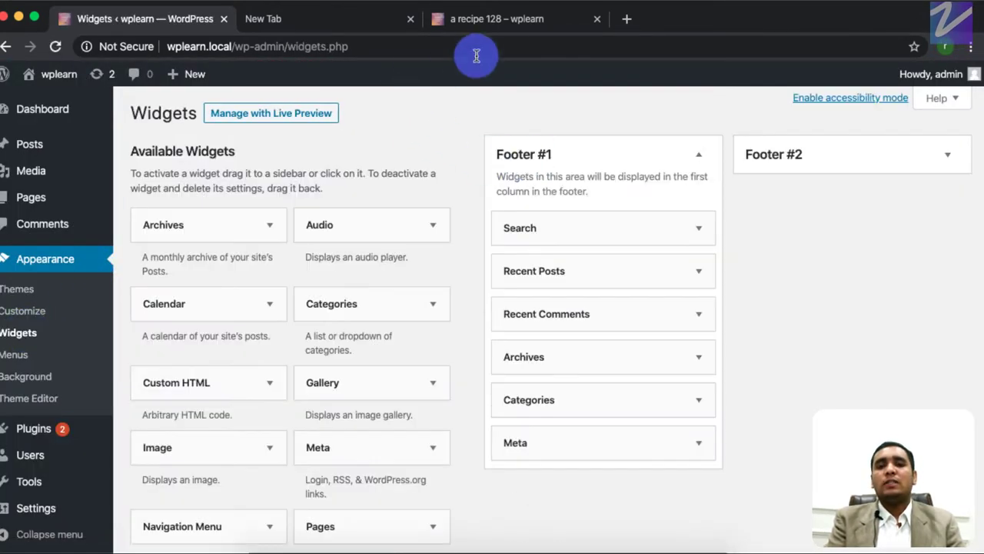
# Compare the widgets shown in the recipe post's footer with those assigned to the Footer #1 area.
pyautogui.click(486, 19)
pyautogui.scroll(-15, 430, 331)
pyautogui.scroll(10, 414, 351)
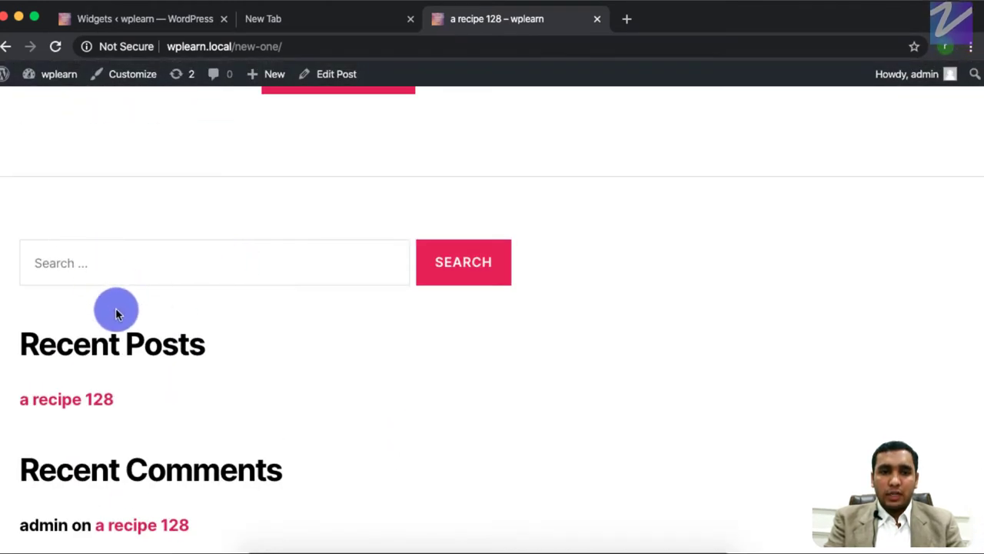
pyautogui.click(160, 19)
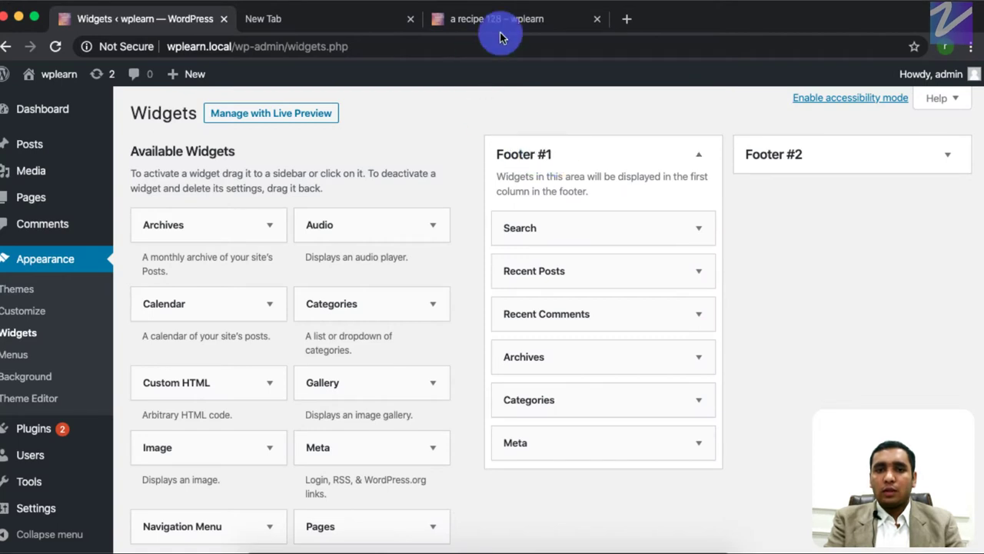
pyautogui.click(560, 29)
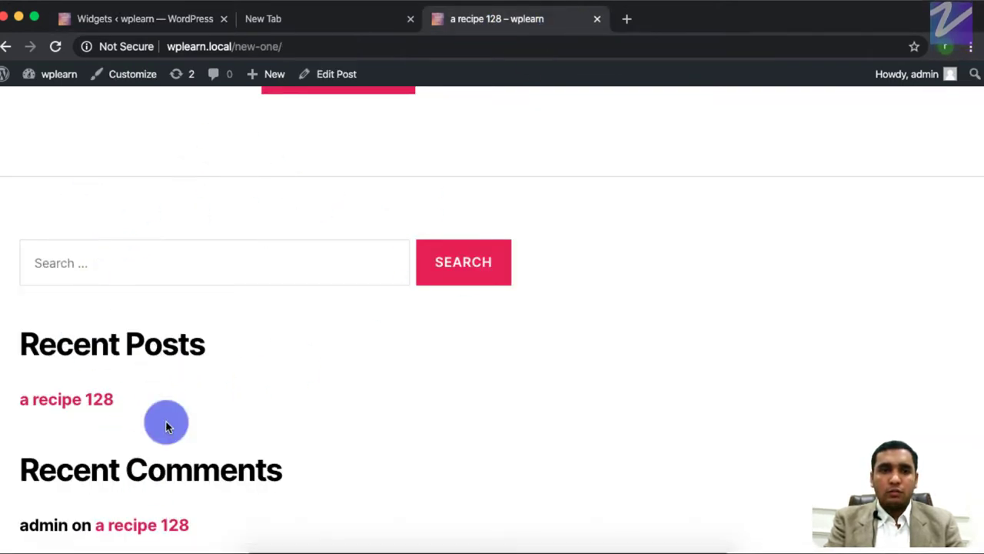
pyautogui.click(114, 10)
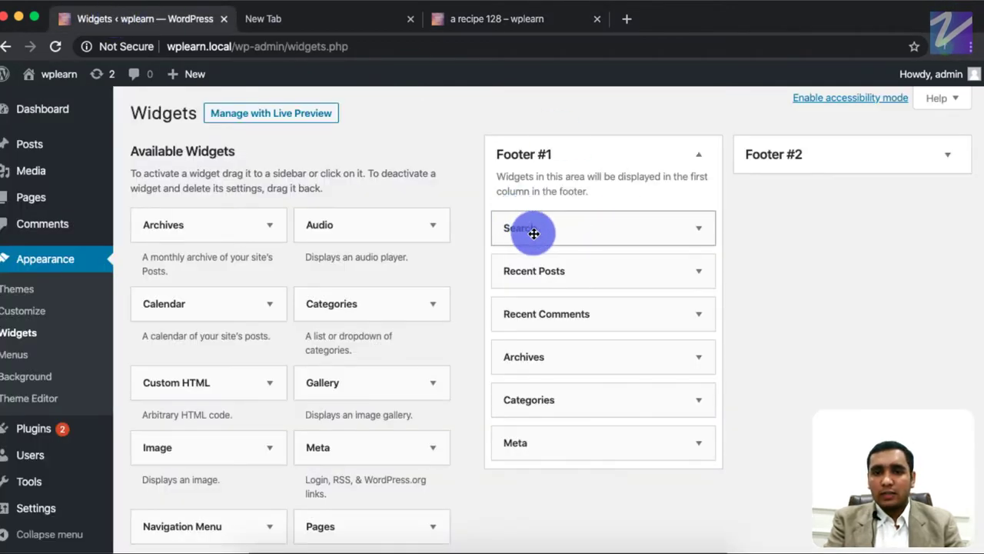
pyautogui.click(492, 14)
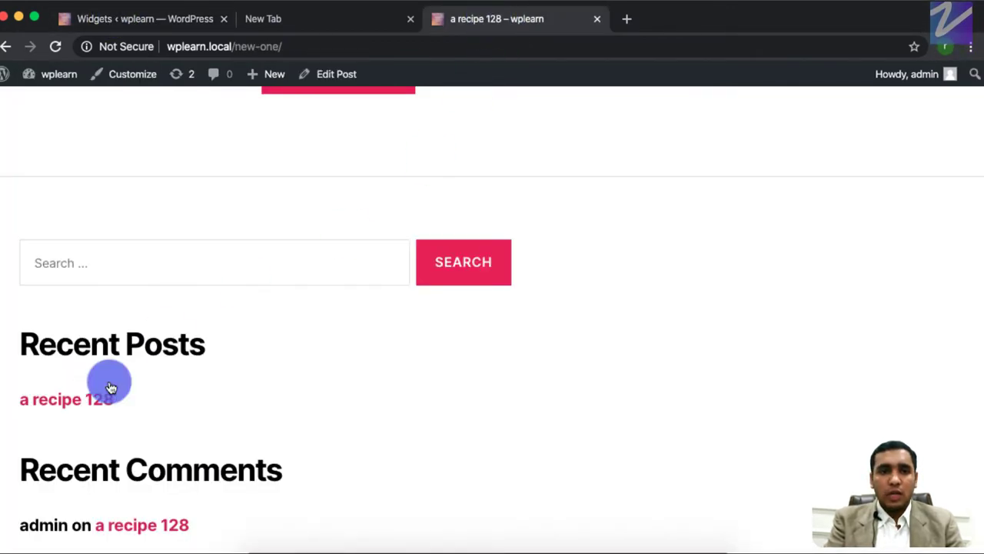
pyautogui.scroll(-3, 154, 369)
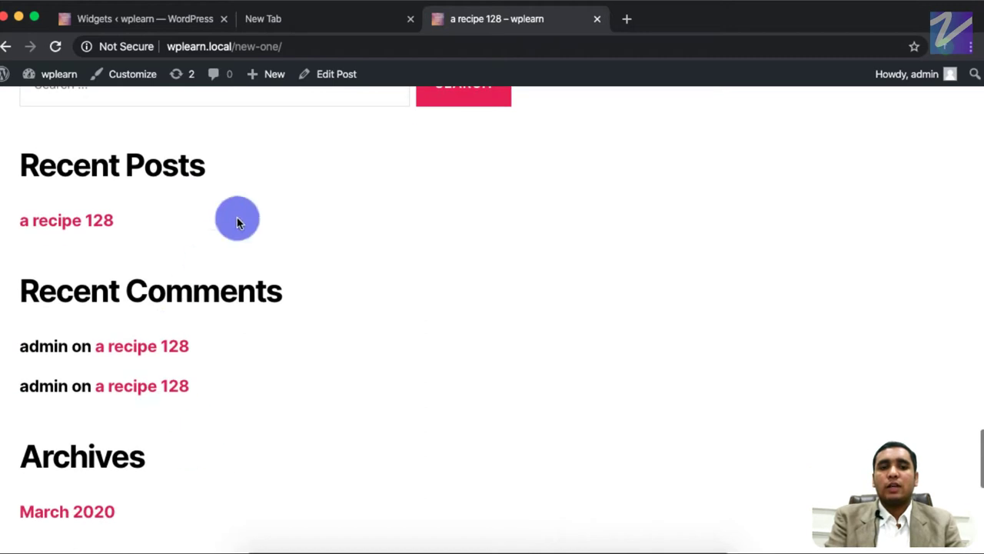
pyautogui.scroll(3, 237, 219)
pyautogui.scroll(2, 238, 217)
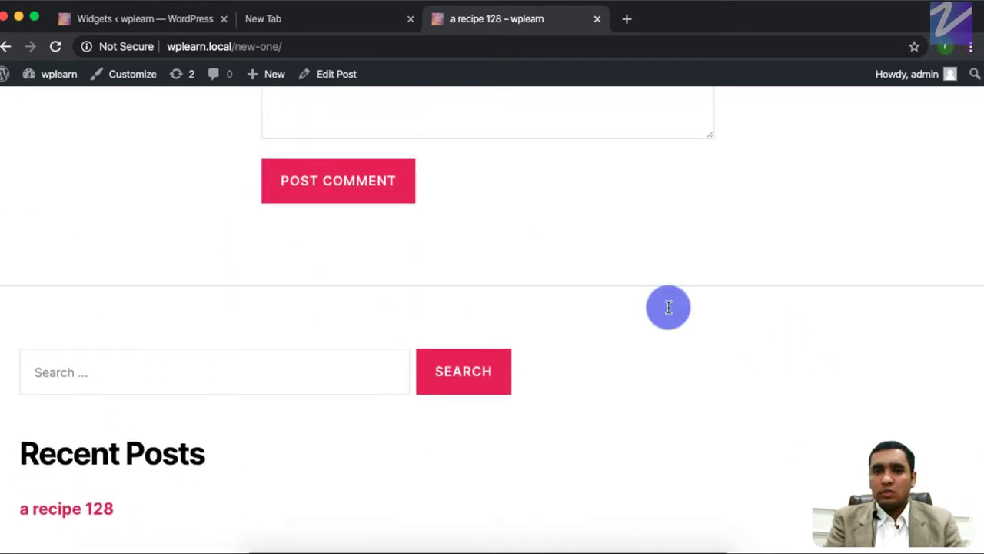
# Delete the Search, Recent Posts, Recent Comments, Archives, Categories and Meta widgets from the Footer #1 area.
pyautogui.click(145, 23)
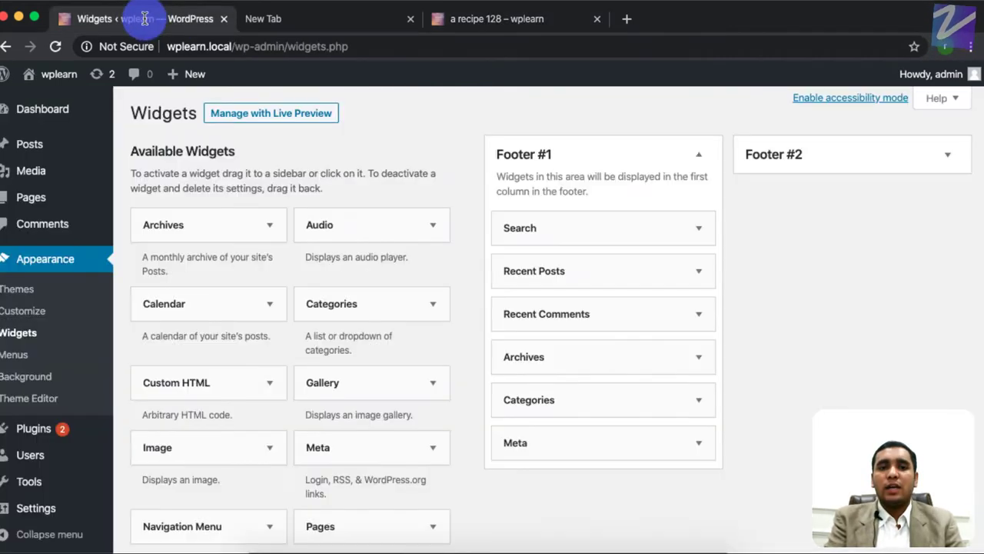
pyautogui.click(700, 235)
pyautogui.click(514, 311)
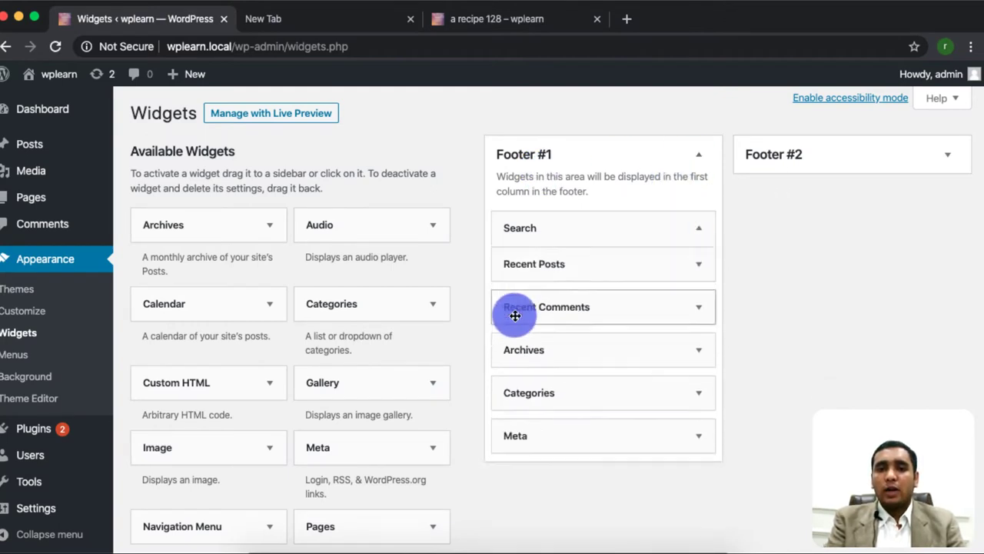
pyautogui.click(695, 230)
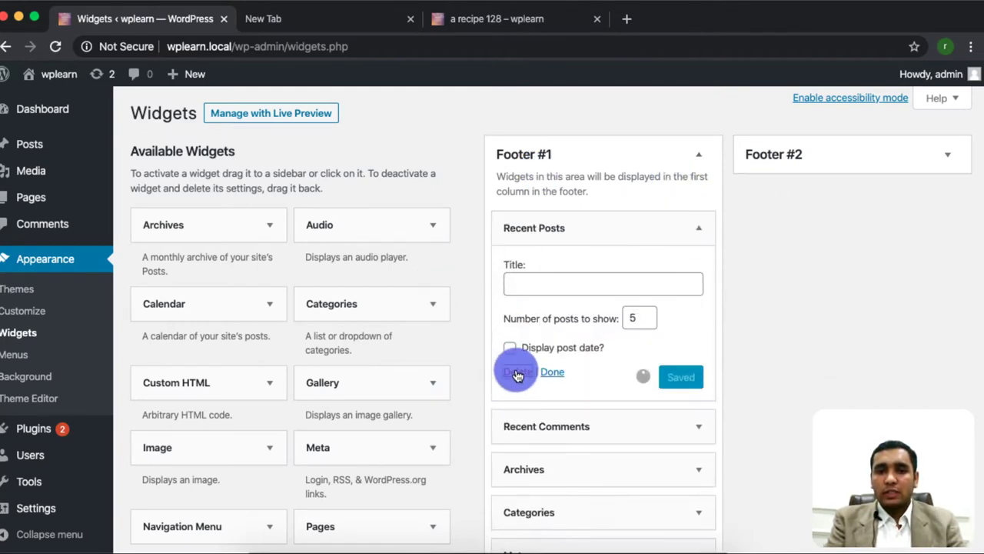
pyautogui.click(698, 227)
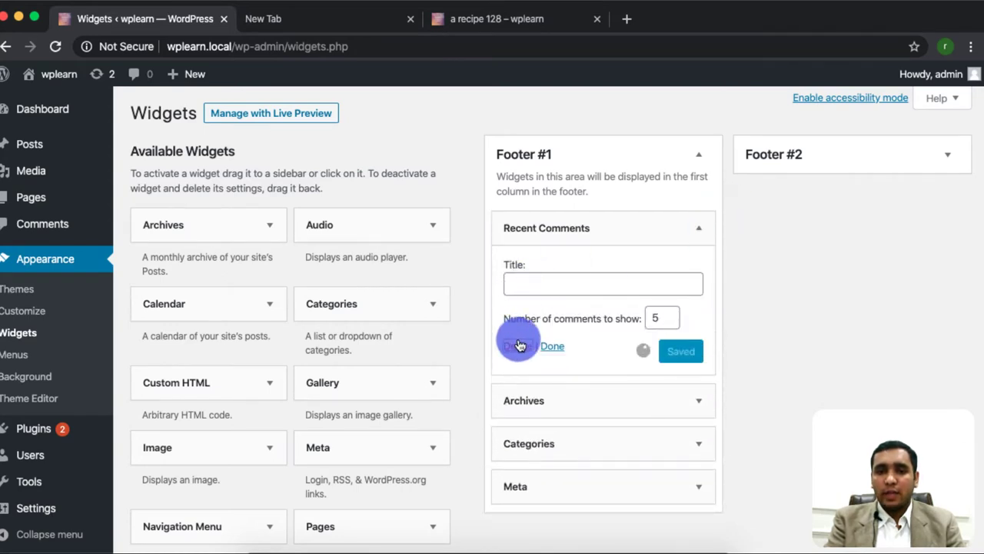
pyautogui.click(696, 230)
pyautogui.click(515, 355)
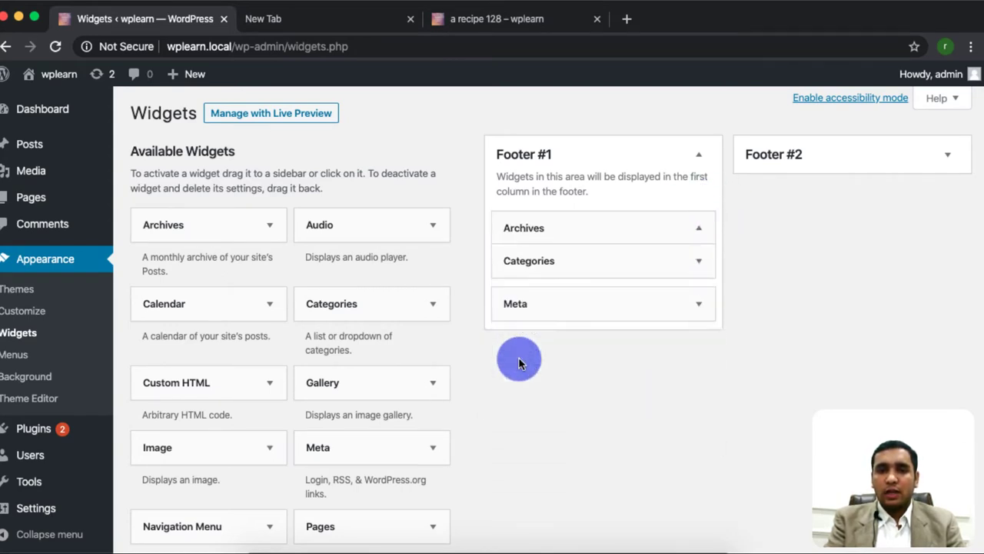
pyautogui.click(697, 228)
pyautogui.click(516, 369)
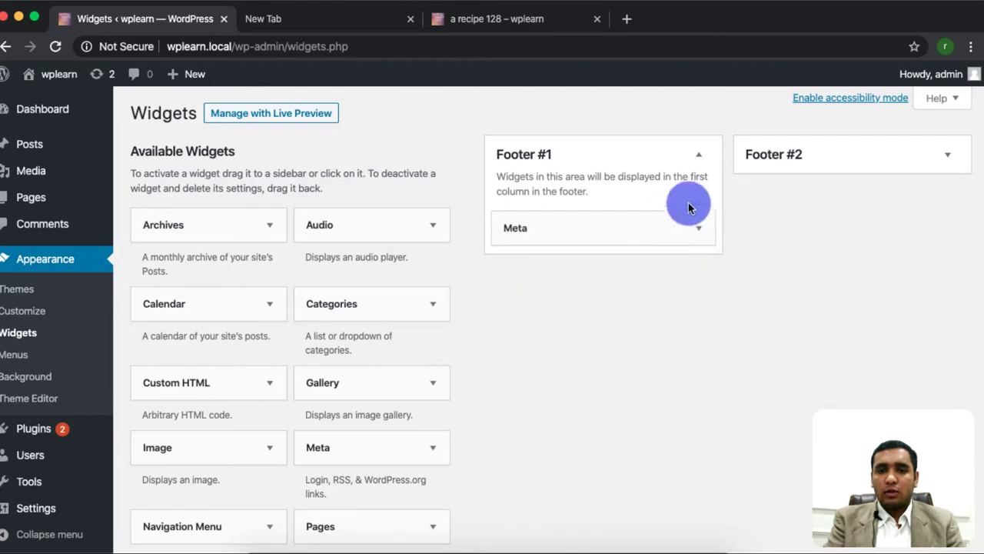
pyautogui.click(698, 227)
pyautogui.click(515, 311)
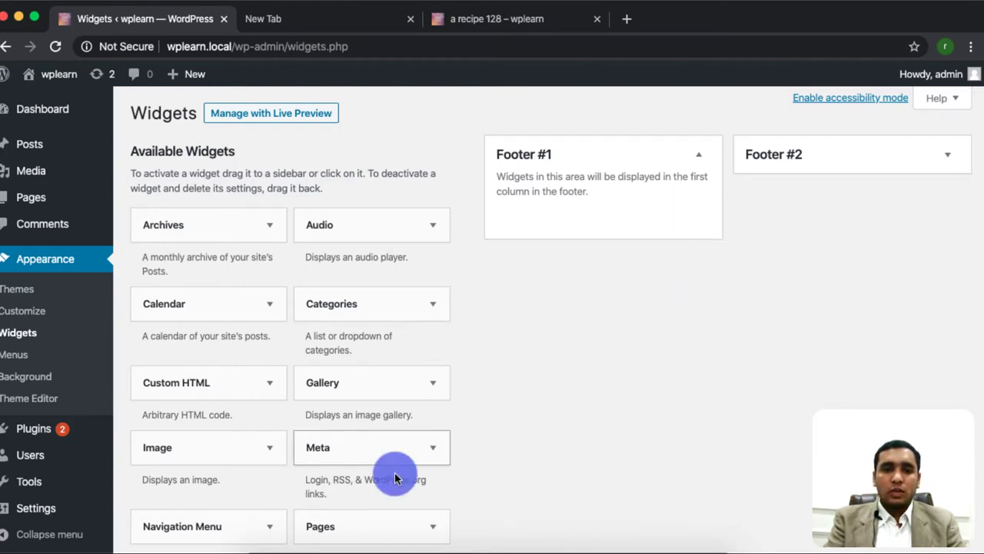
# Add a Text widget to the Footer #1 area, title it "footer # 1" and save it.
pyautogui.scroll(-6, 340, 338)
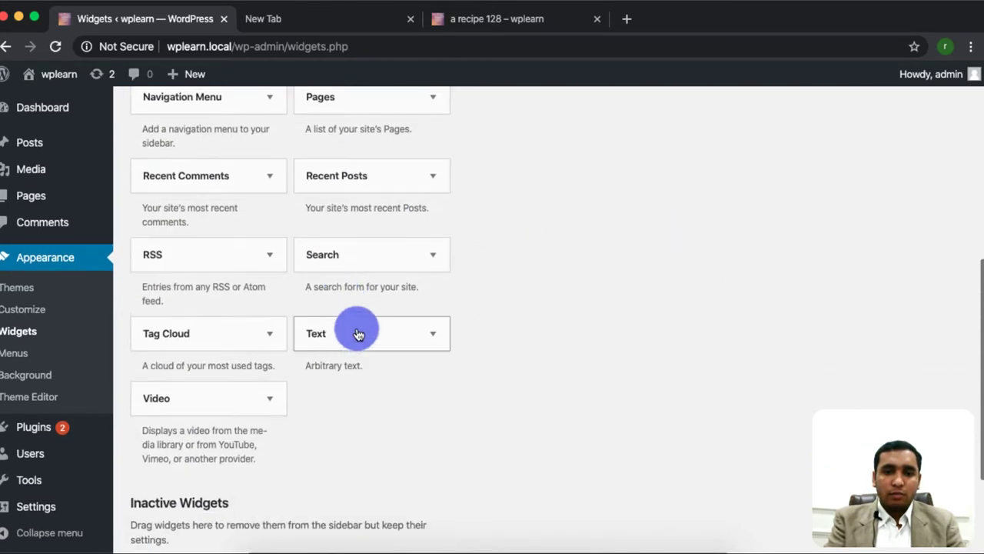
pyautogui.moveTo(359, 333); pyautogui.dragTo(608, 231)
pyautogui.scroll(-3, 584, 346)
pyautogui.scroll(2, 573, 406)
pyautogui.click(498, 237)
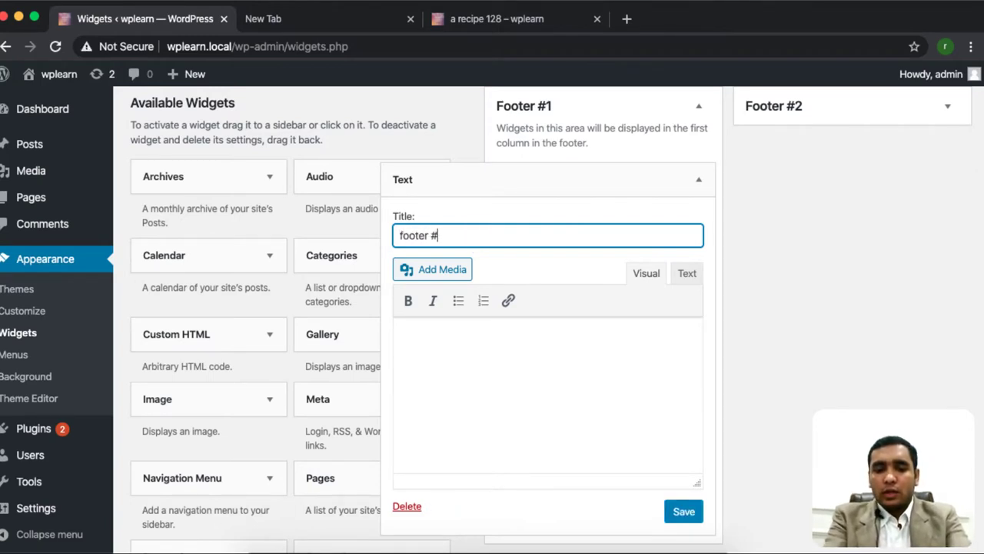
pyautogui.click(680, 515)
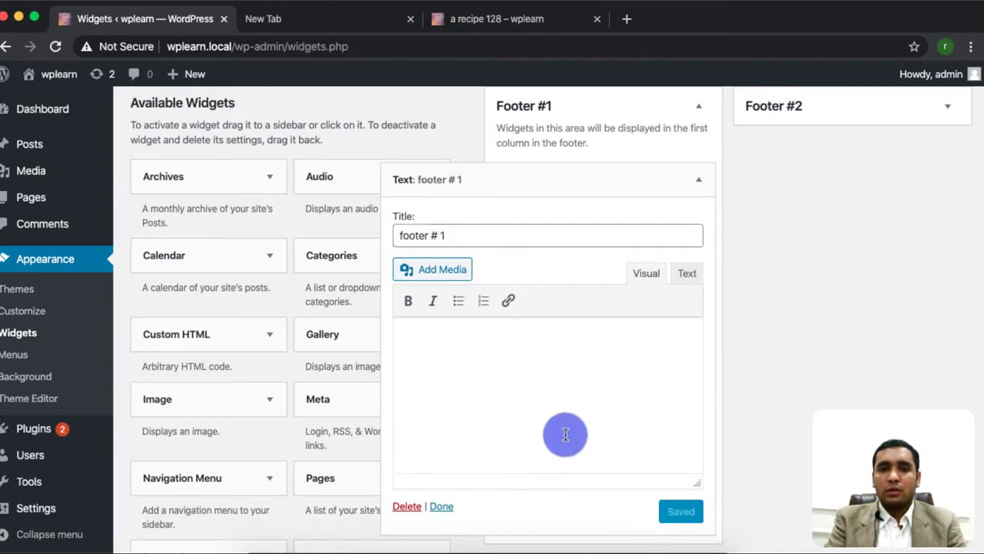
# Collapse the Footer #1 text widget, and add a saved Text widget titled "Footer # 2" to the Footer #2 area.
pyautogui.click(864, 114)
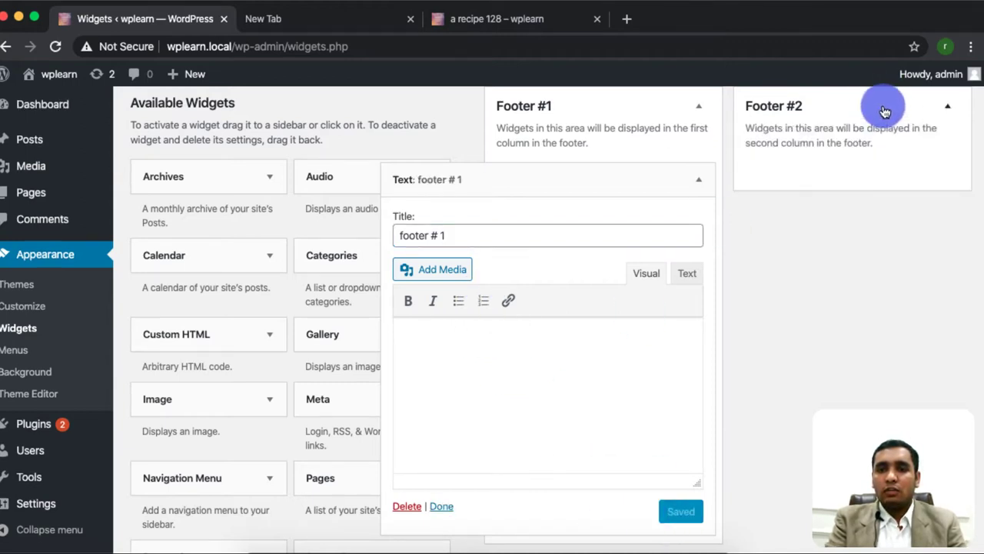
pyautogui.click(441, 506)
pyautogui.scroll(-6, 440, 505)
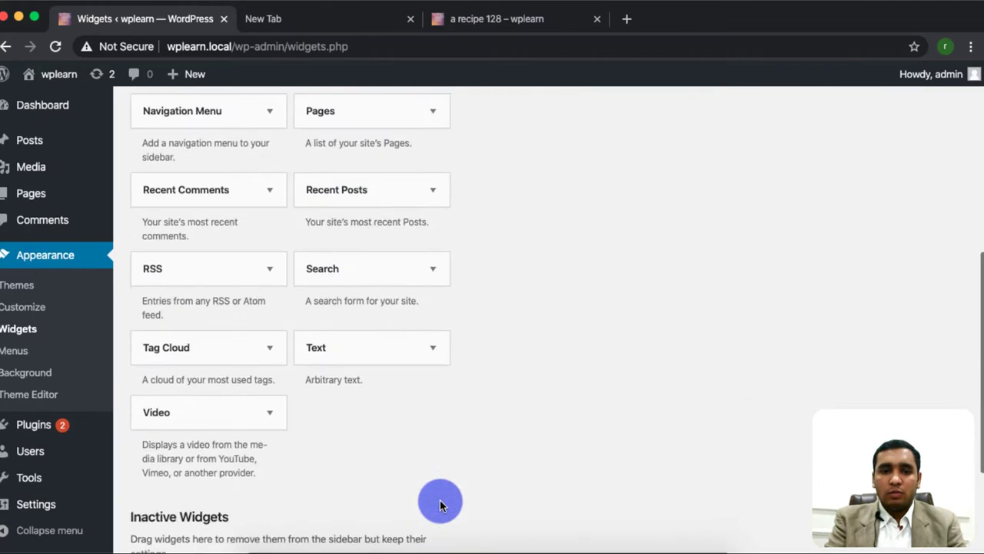
pyautogui.moveTo(377, 254); pyautogui.dragTo(846, 189)
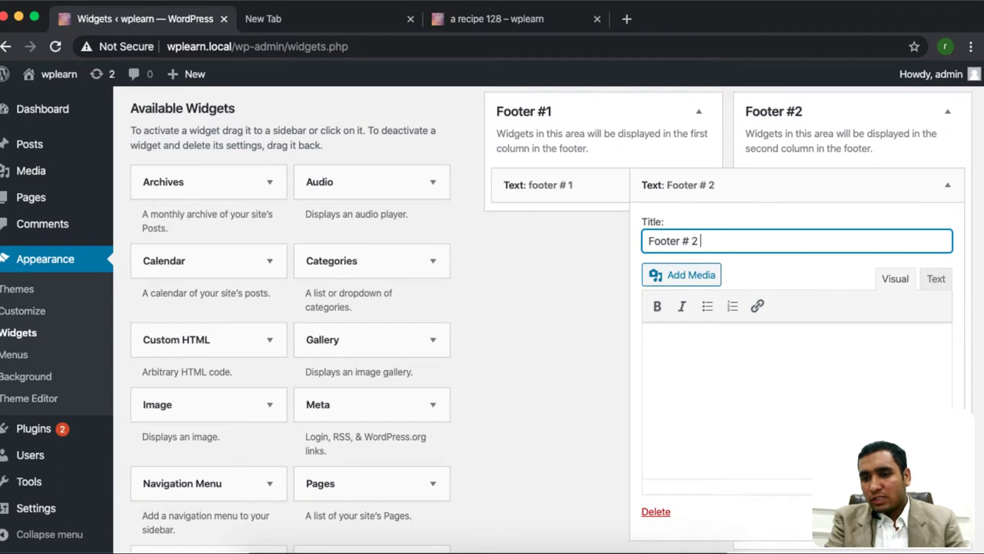
pyautogui.click(690, 511)
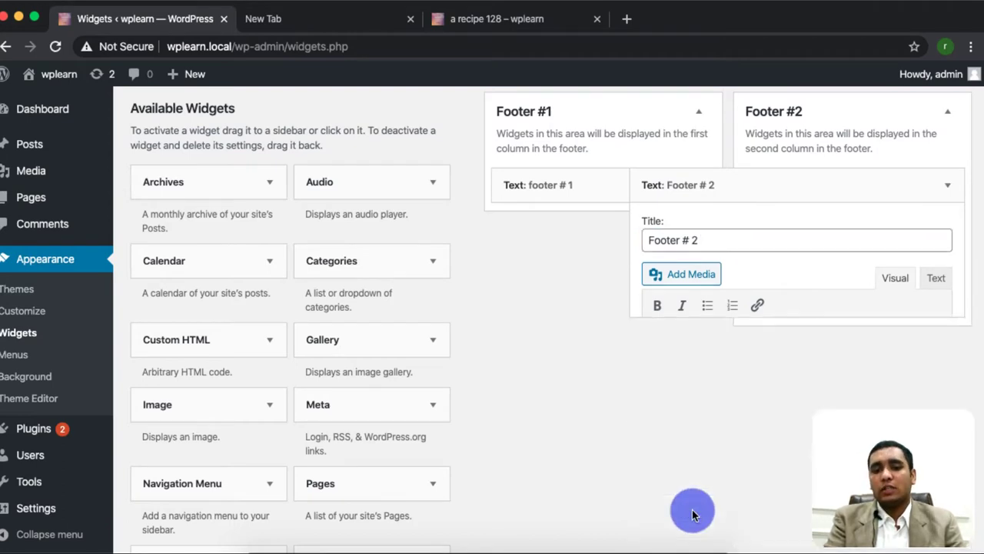
# Reload the recipe post page and check both footer columns against the Footer #1 and Footer #2 widget areas.
pyautogui.click(467, 18)
pyautogui.click(56, 46)
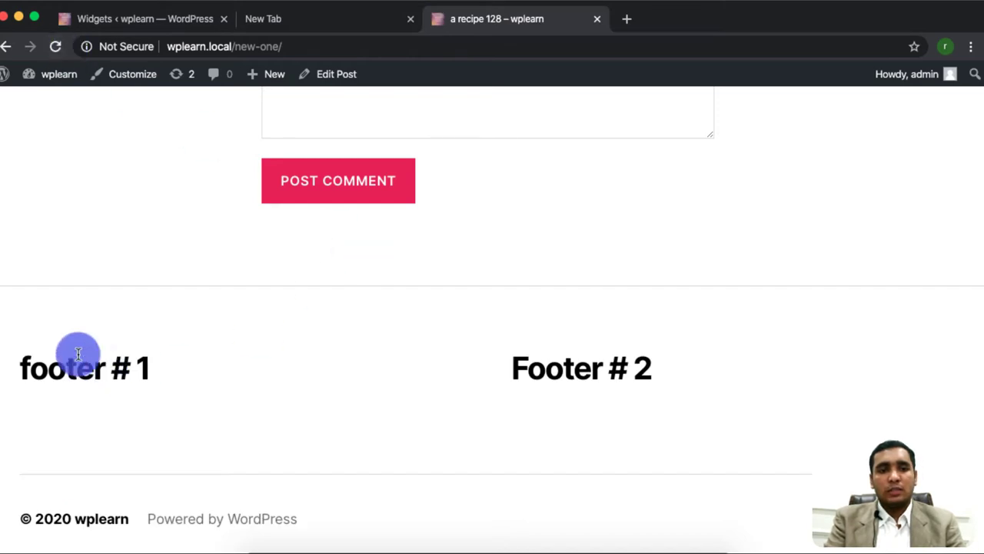
pyautogui.moveTo(30, 363); pyautogui.dragTo(282, 399)
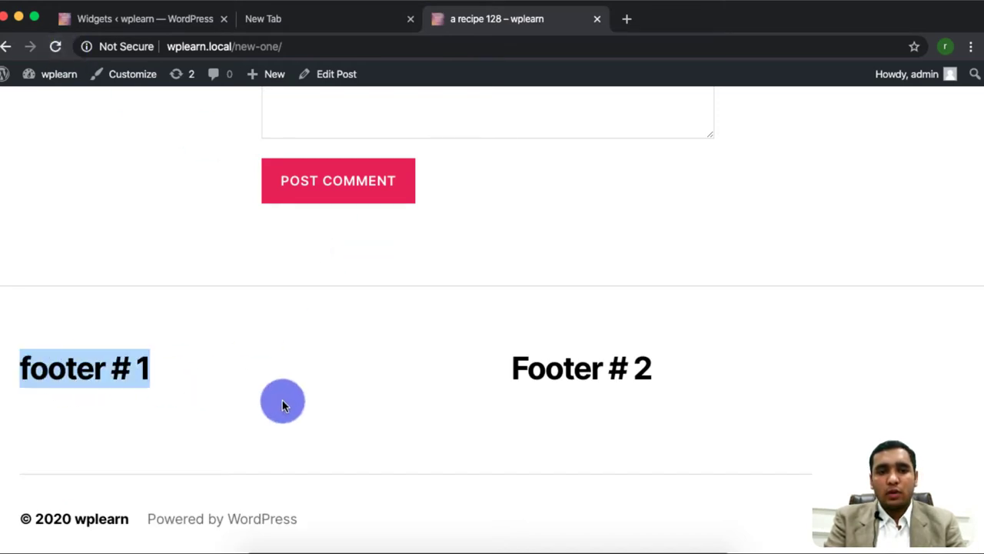
pyautogui.moveTo(511, 367); pyautogui.dragTo(698, 400)
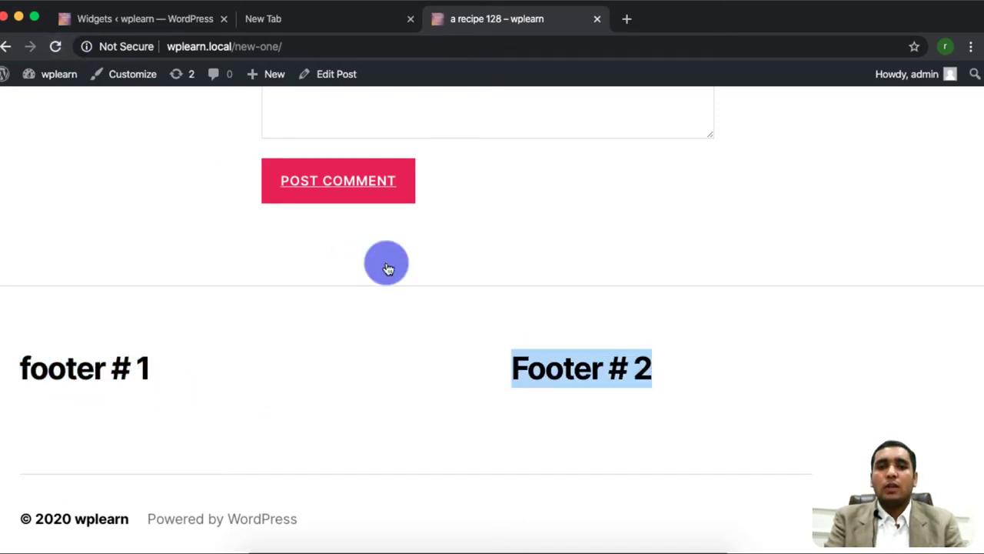
pyautogui.click(163, 26)
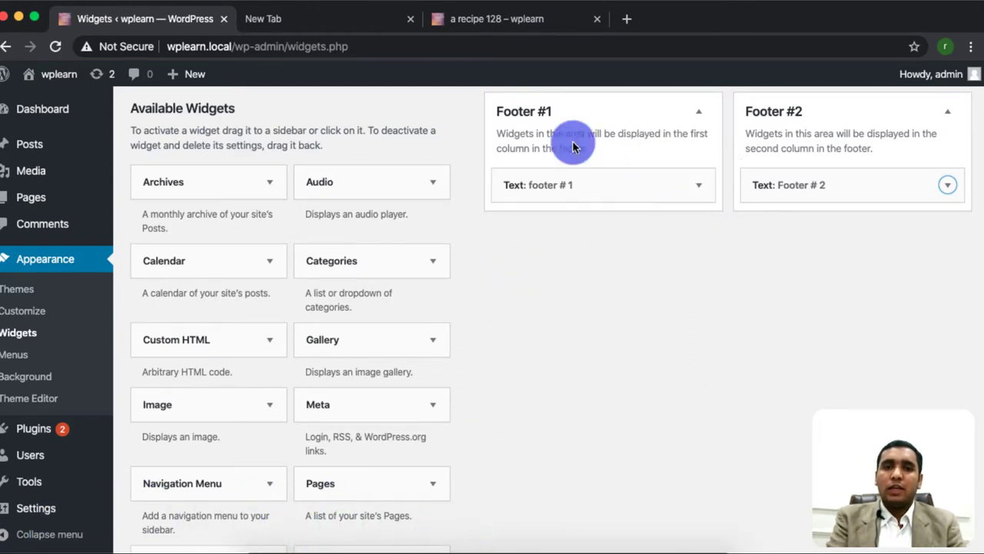
pyautogui.click(477, 20)
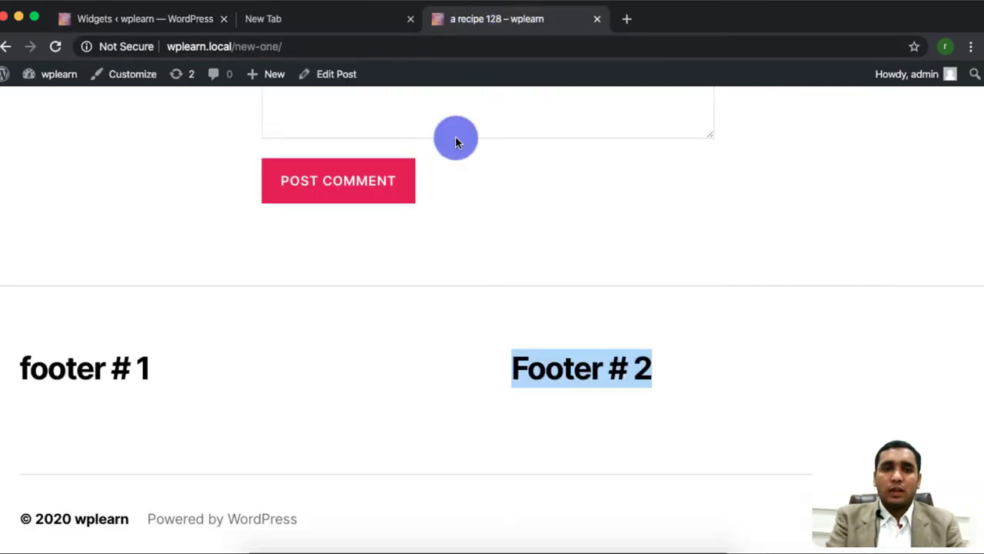
pyautogui.click(82, 364)
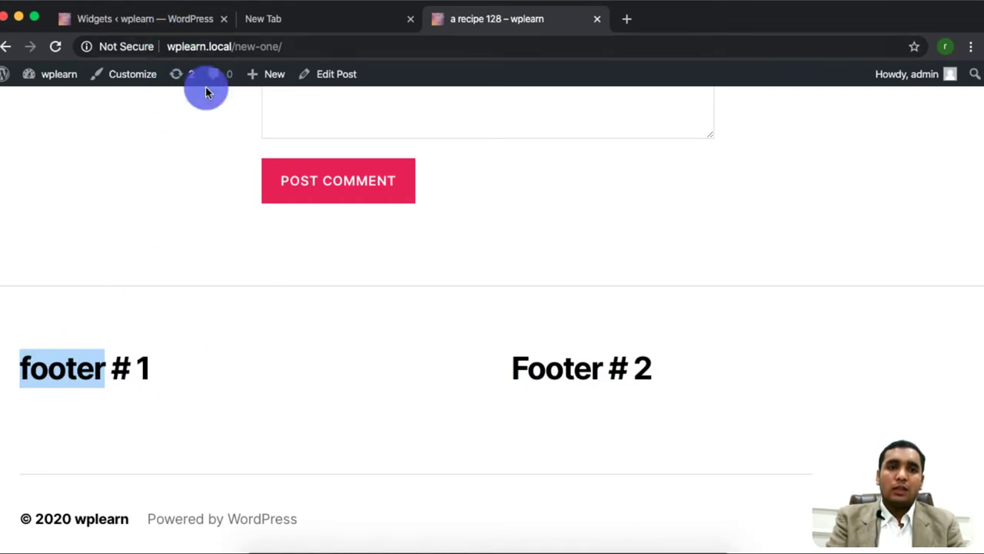
# Return to the Widgets admin page and look through the available widgets.
pyautogui.click(92, 18)
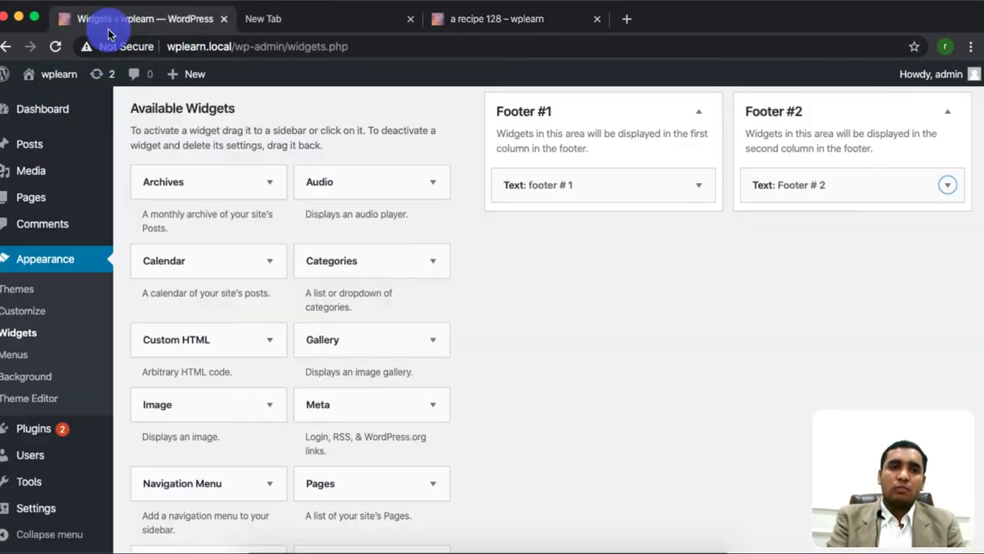
pyautogui.scroll(-6, 325, 428)
pyautogui.scroll(6, 328, 425)
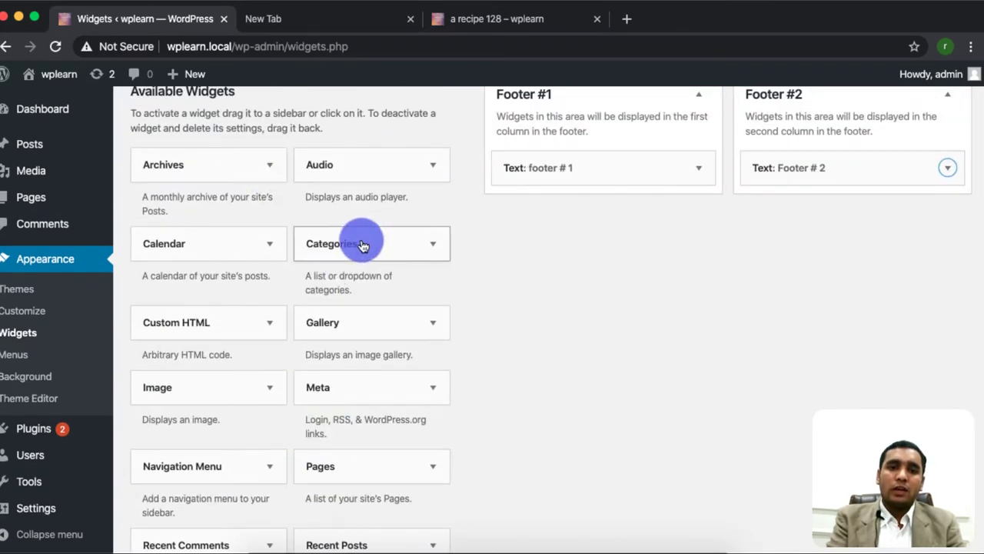
# Add a Categories widget above the text widget in Footer #1 and reload the recipe post page to check its list.
pyautogui.moveTo(361, 244); pyautogui.dragTo(608, 148)
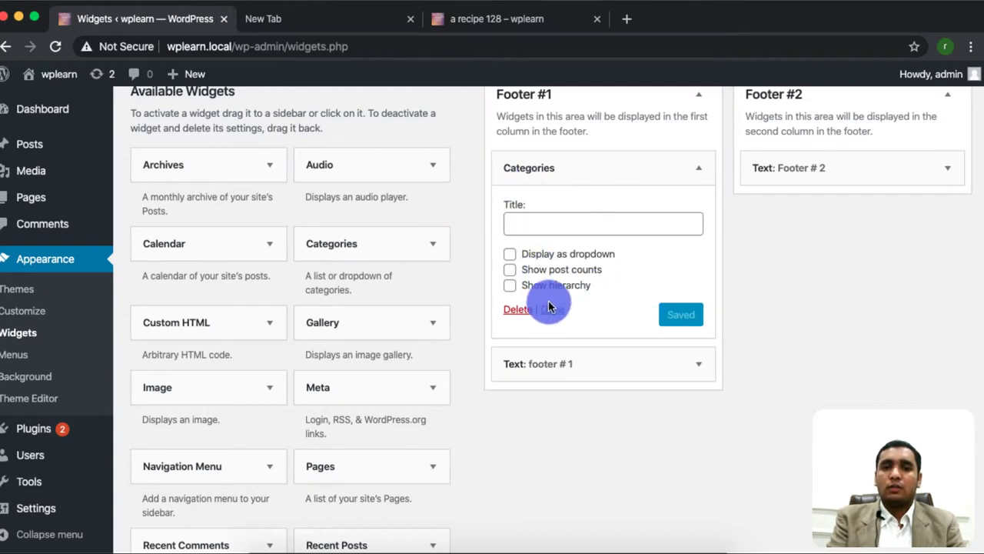
pyautogui.click(551, 317)
pyautogui.click(466, 21)
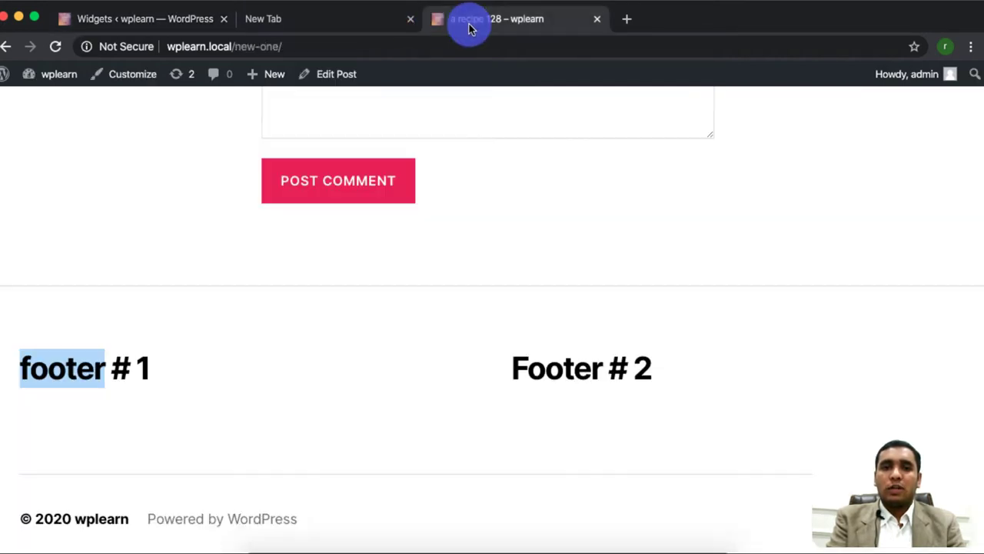
pyautogui.click(56, 46)
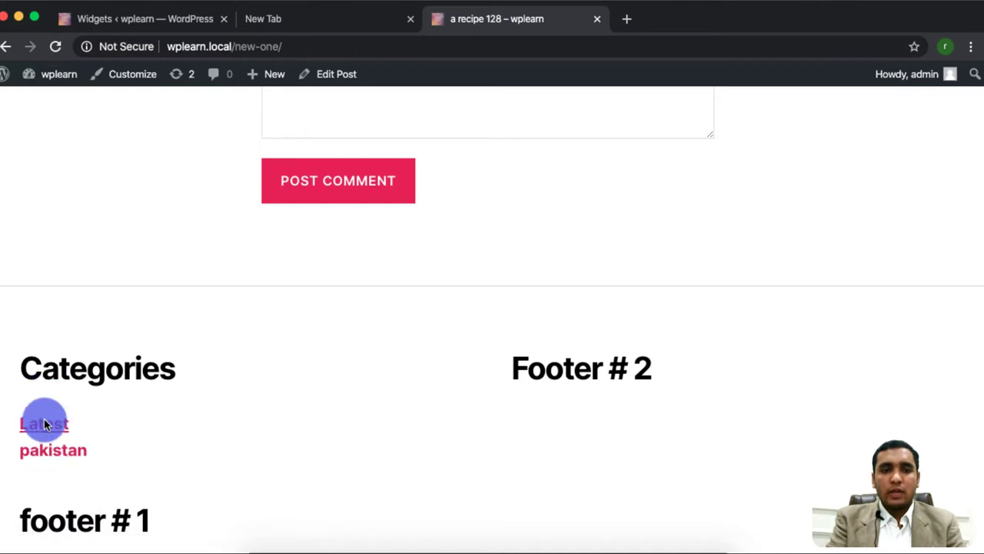
pyautogui.doubleClick(92, 369)
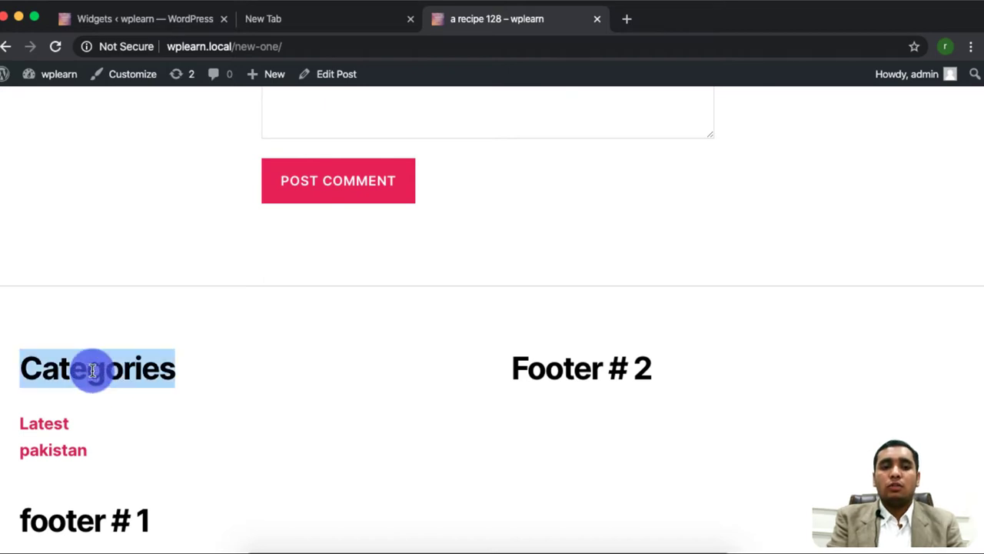
# Title the Categories widget in Footer #1 "New Posts", save it, and check the heading on the reloaded recipe post page.
pyautogui.click(138, 23)
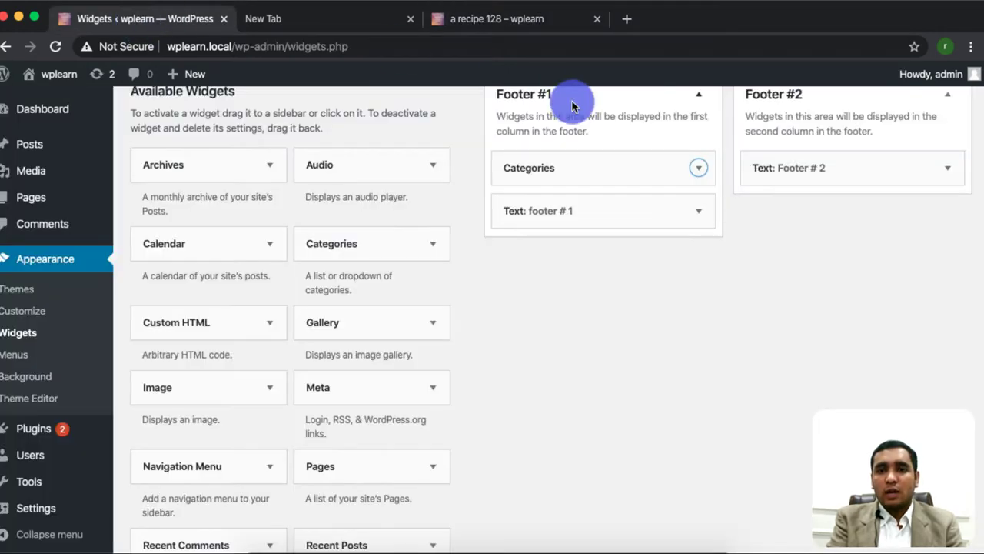
pyautogui.click(697, 169)
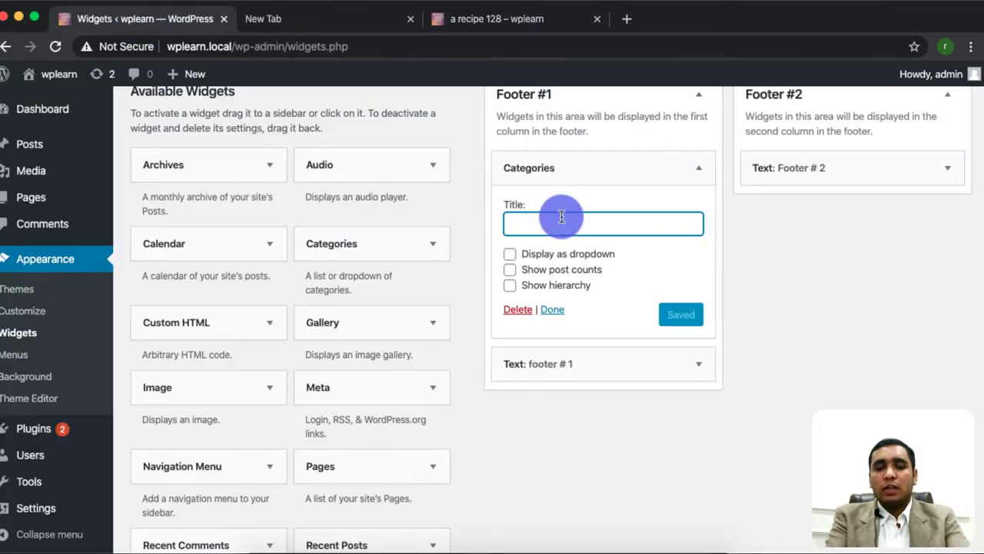
pyautogui.write('New Posts')
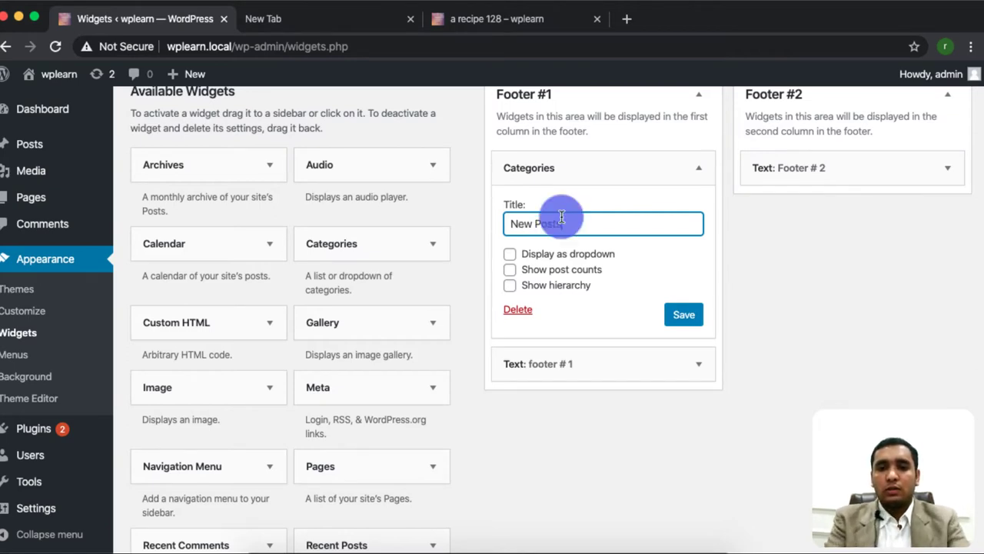
pyautogui.click(558, 212)
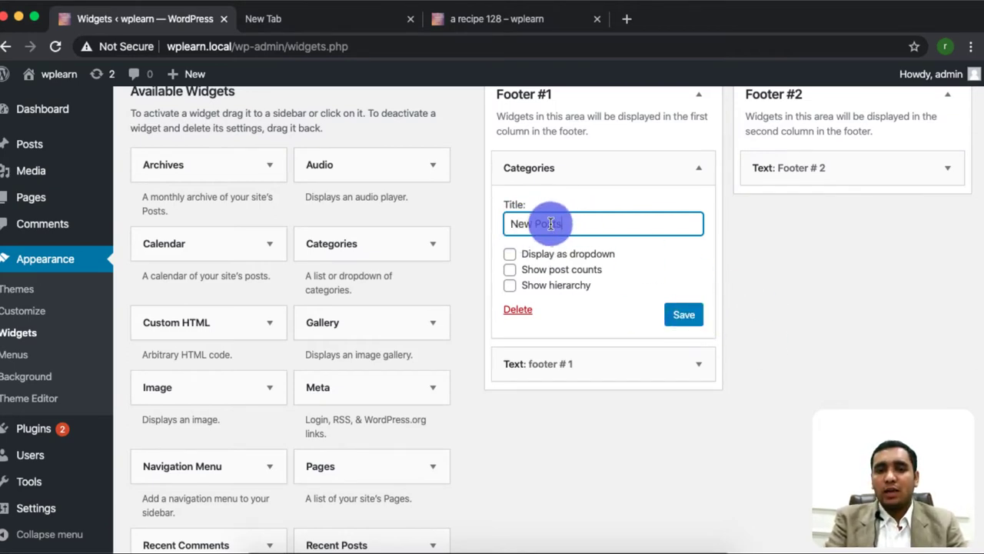
pyautogui.click(593, 222)
pyautogui.moveTo(593, 222); pyautogui.dragTo(527, 223)
pyautogui.click(538, 223)
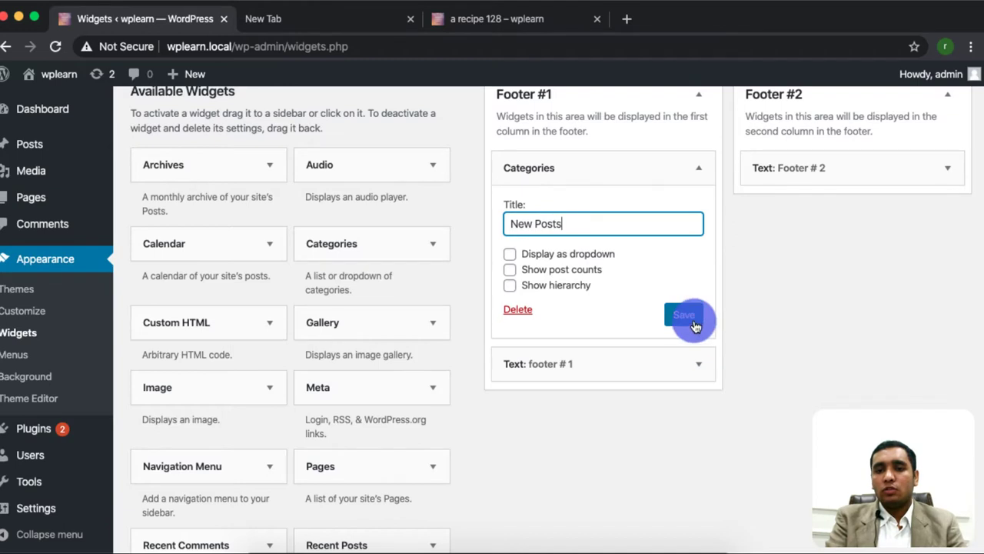
pyautogui.click(551, 309)
pyautogui.click(507, 23)
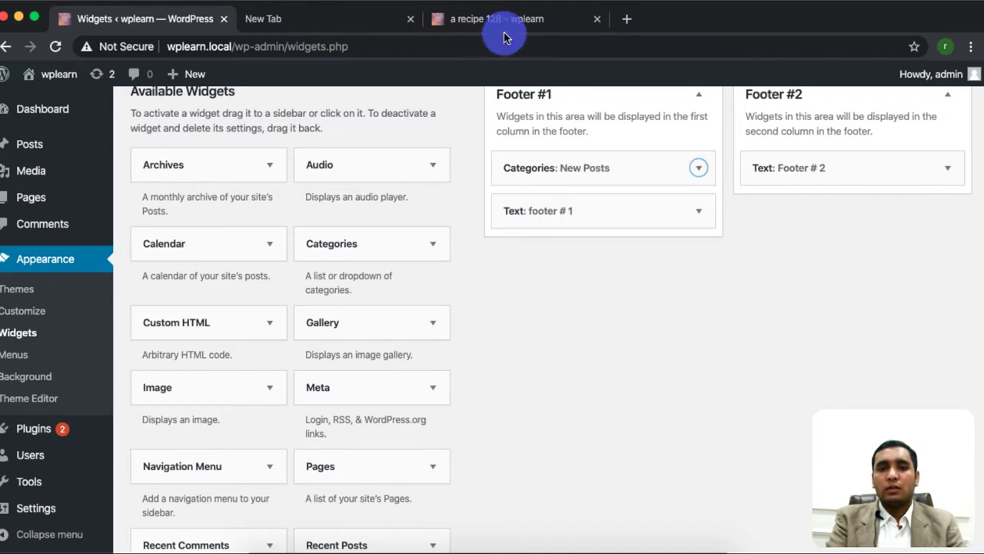
pyautogui.click(65, 49)
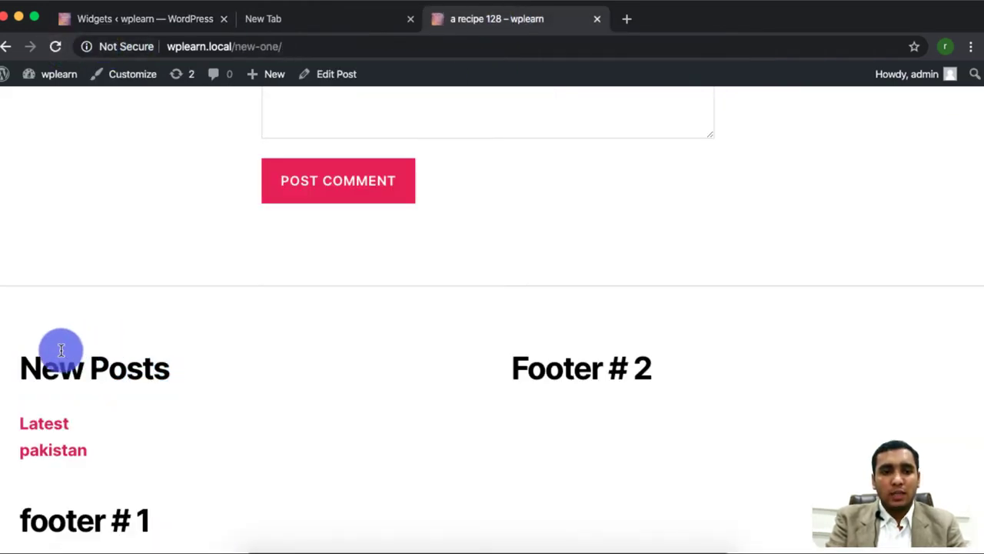
# Add an Archives widget at the top of Footer #1 and check it in the recipe post's footer.
pyautogui.click(120, 19)
pyautogui.scroll(-5, 287, 336)
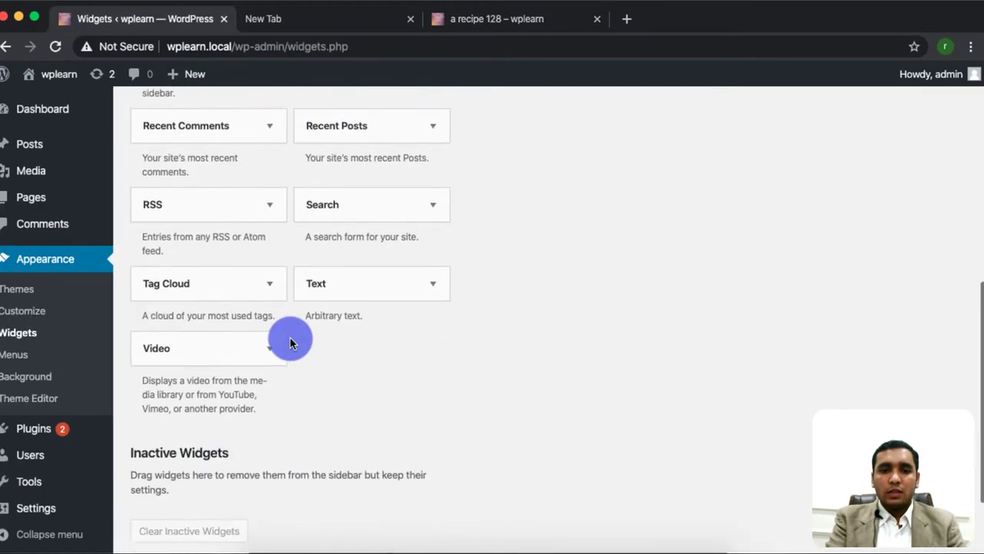
pyautogui.scroll(5, 373, 279)
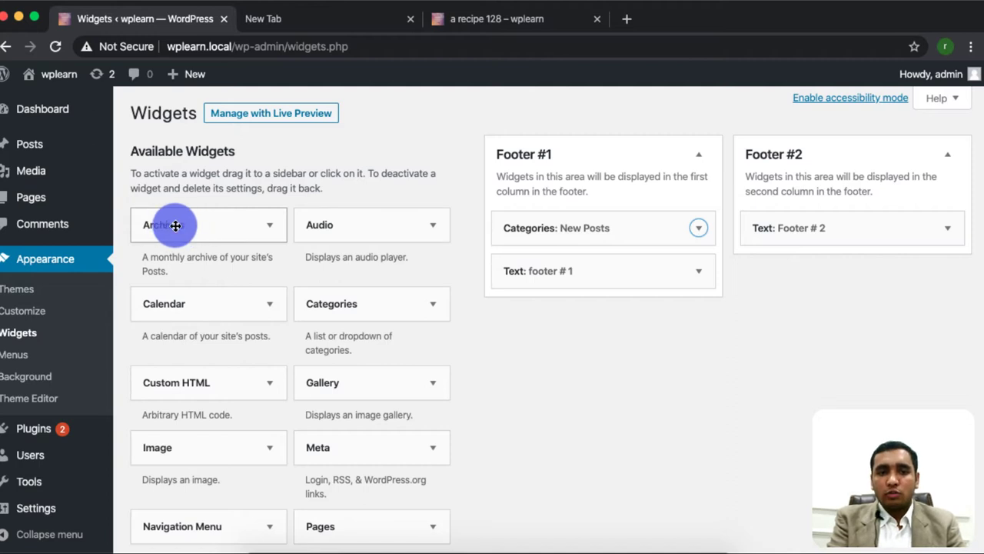
pyautogui.moveTo(176, 225); pyautogui.dragTo(637, 228)
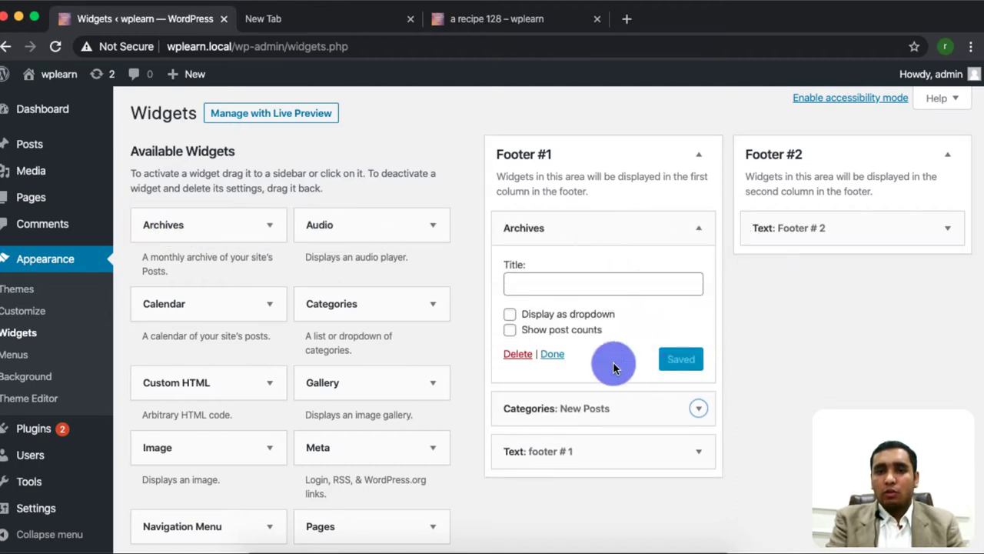
pyautogui.click(551, 352)
pyautogui.click(500, 23)
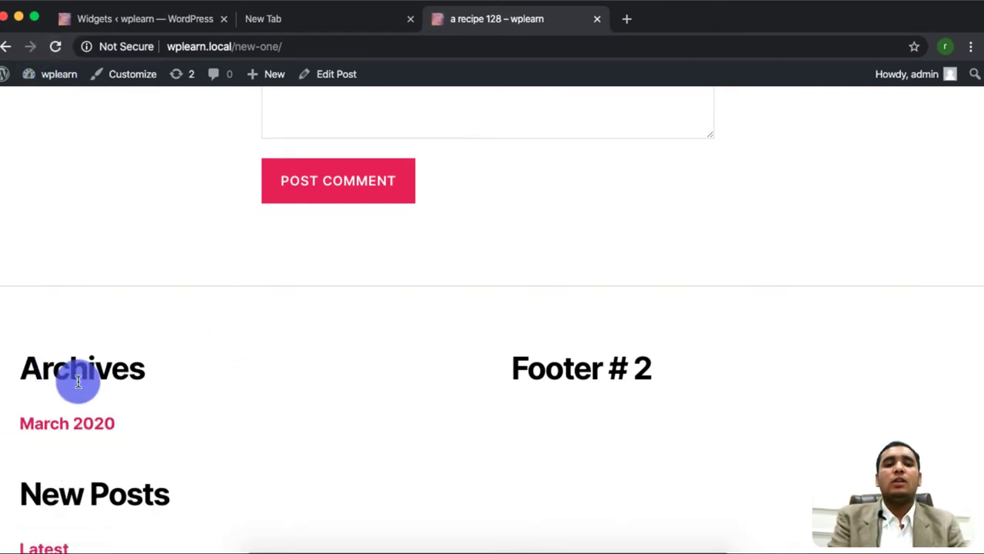
# Return to the Widgets admin page and review the settings of the Archives widget in Footer #1.
pyautogui.click(128, 18)
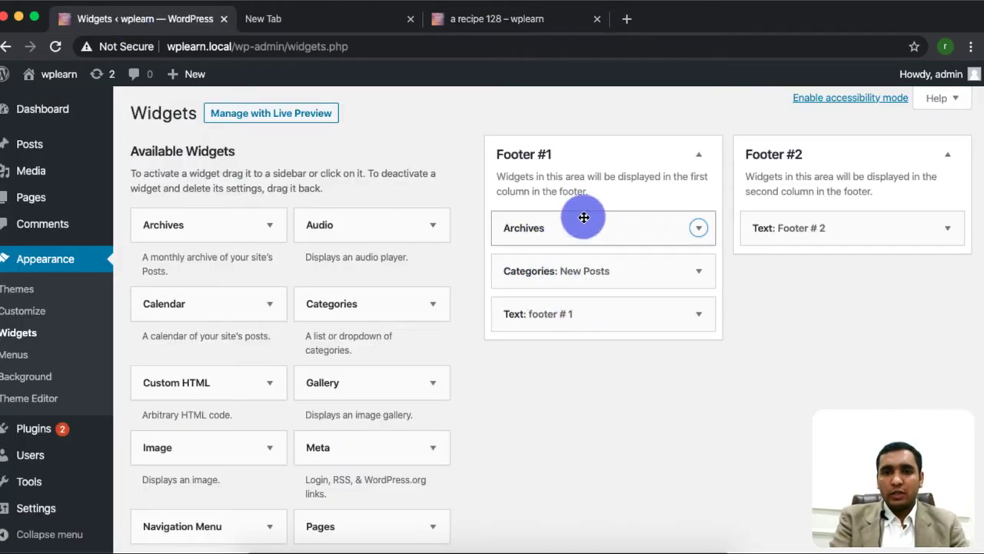
pyautogui.click(669, 217)
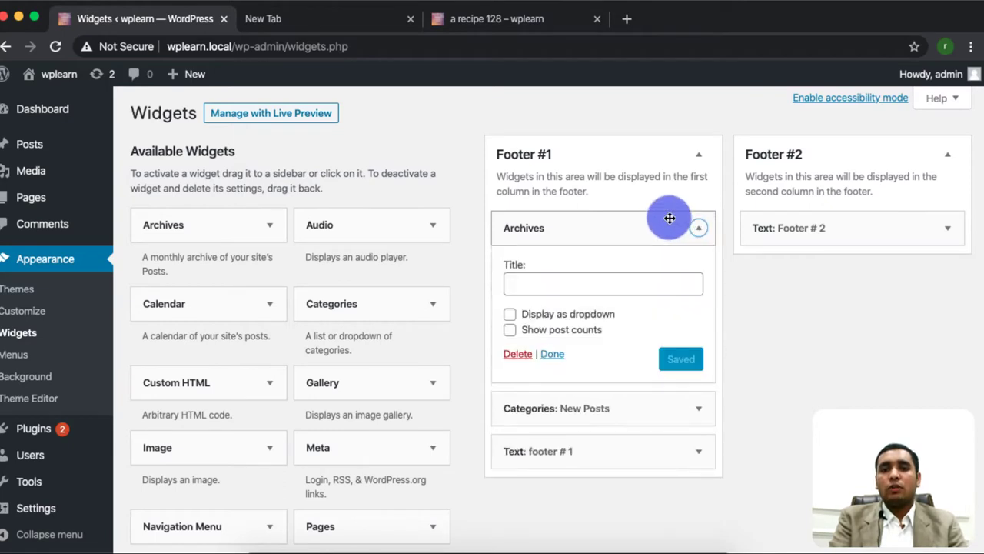
pyautogui.click(664, 225)
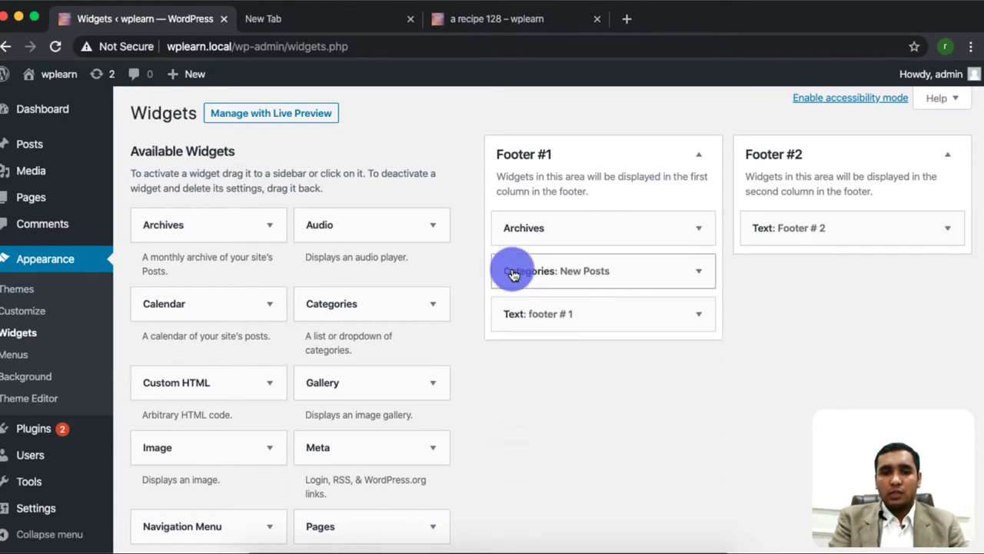
# Open the Menus admin page and review the structure and display locations of Main Menu.
pyautogui.scroll(-3, 394, 384)
pyautogui.scroll(-1, 394, 384)
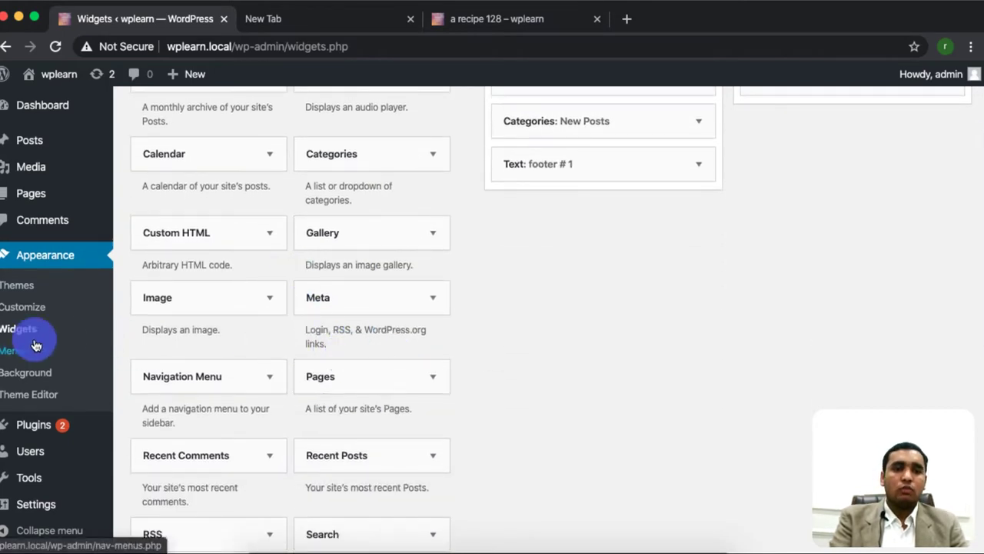
pyautogui.scroll(3, 325, 270)
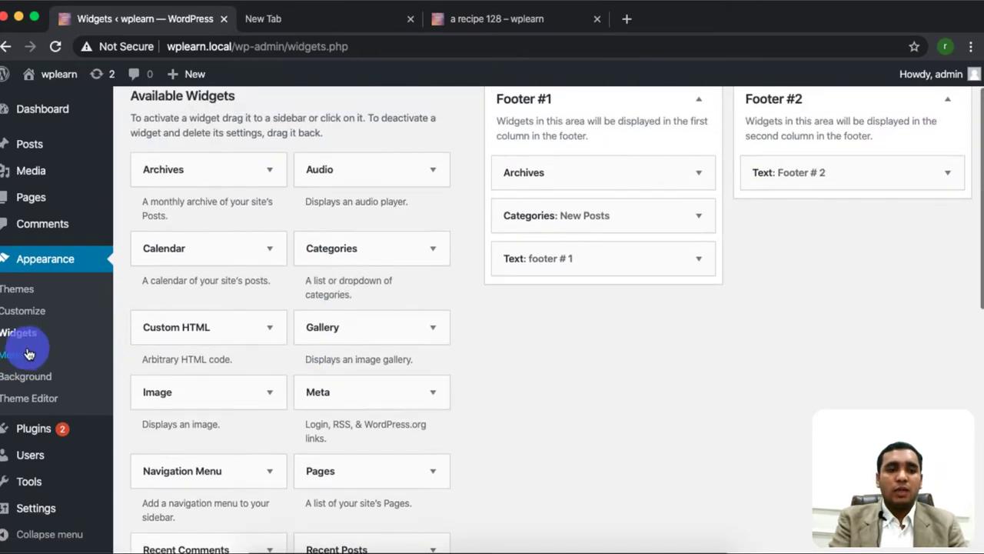
pyautogui.click(24, 358)
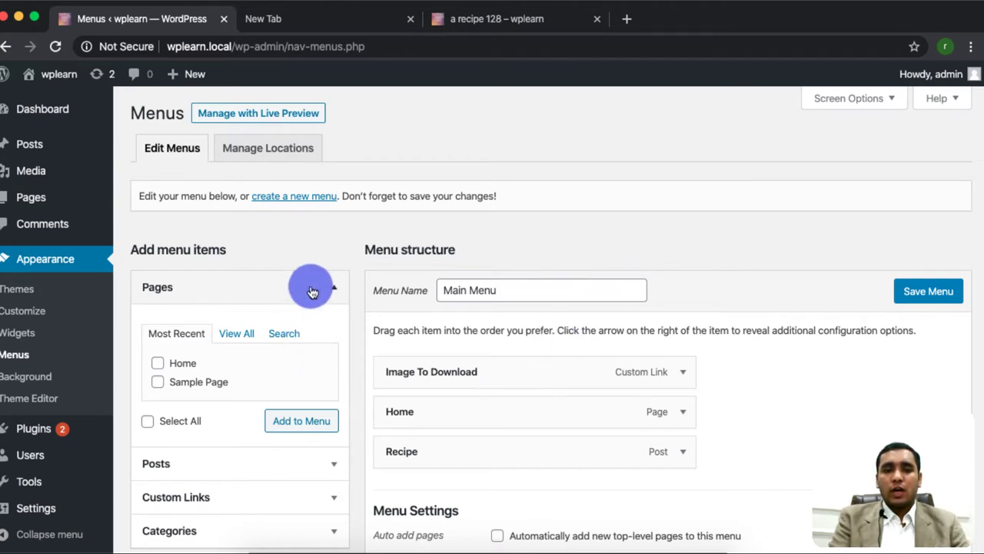
pyautogui.scroll(-3, 206, 496)
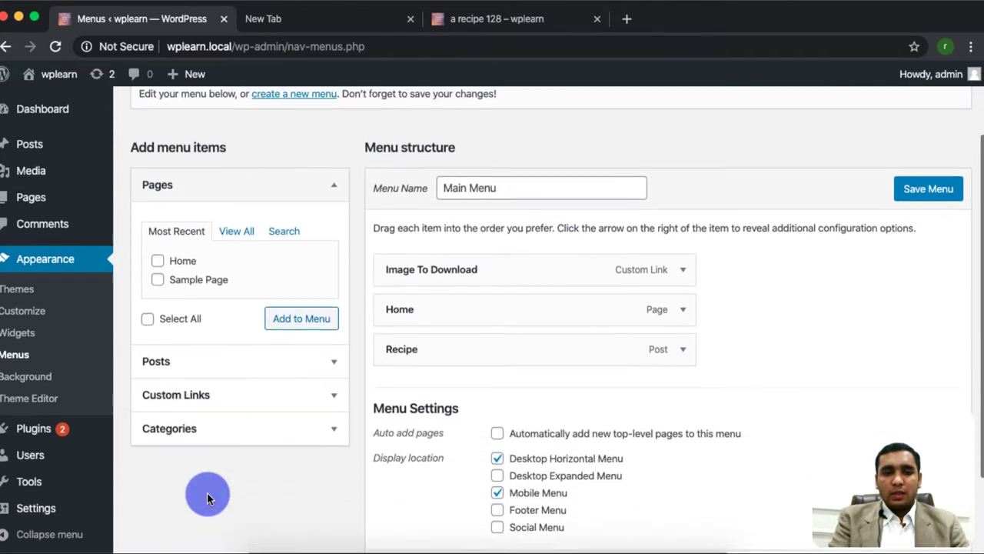
pyautogui.scroll(2, 207, 492)
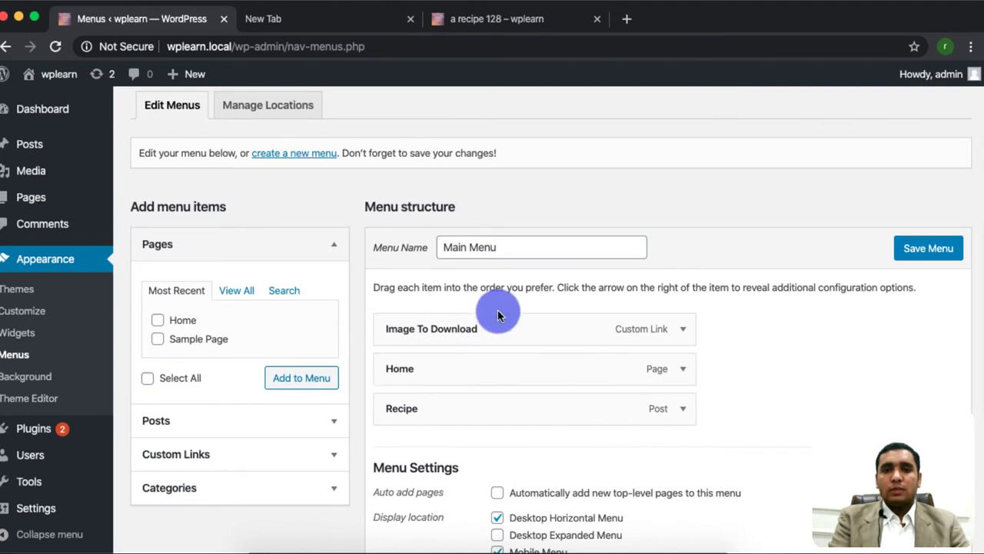
pyautogui.scroll(1, 472, 454)
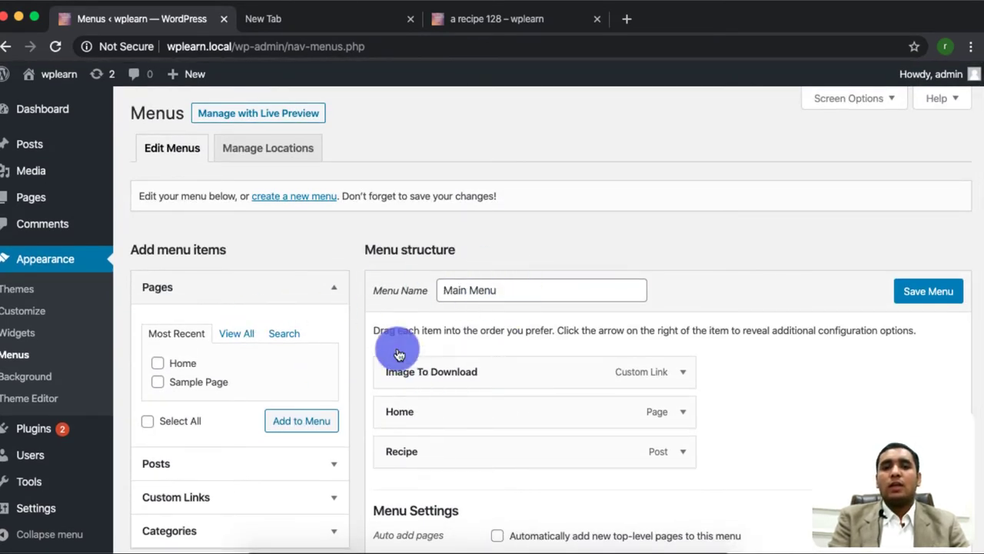
# Reload the recipe post page and compare the header navigation with the Main Menu items, including a look at the footer.
pyautogui.click(523, 23)
pyautogui.press('super+r')
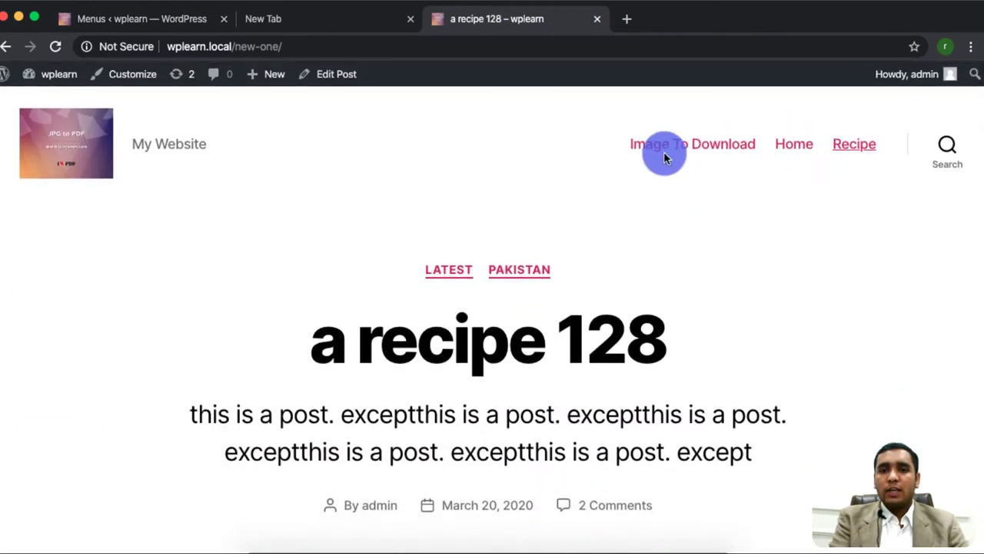
pyautogui.scroll(-15, 747, 444)
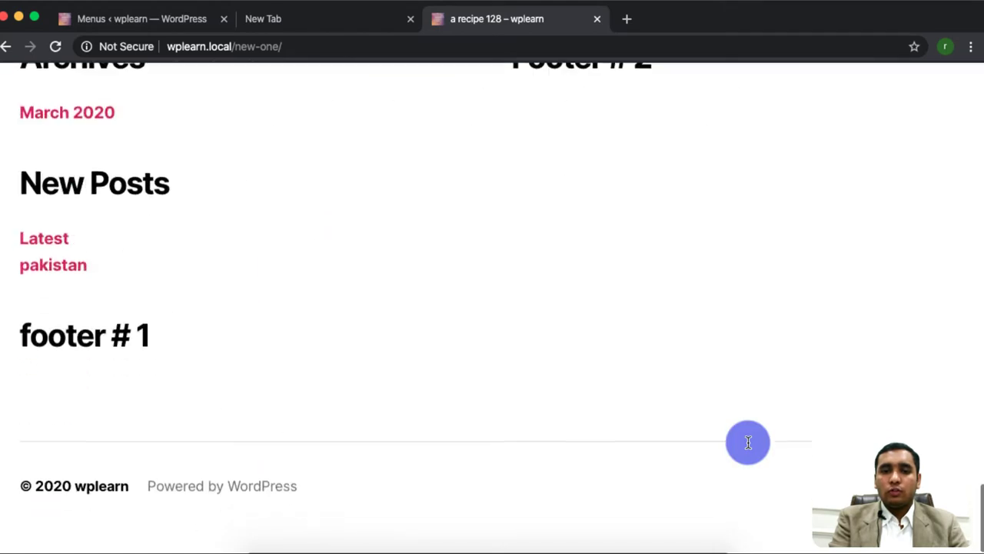
pyautogui.scroll(10, 223, 292)
pyautogui.rightClick(234, 283)
pyautogui.click(231, 372)
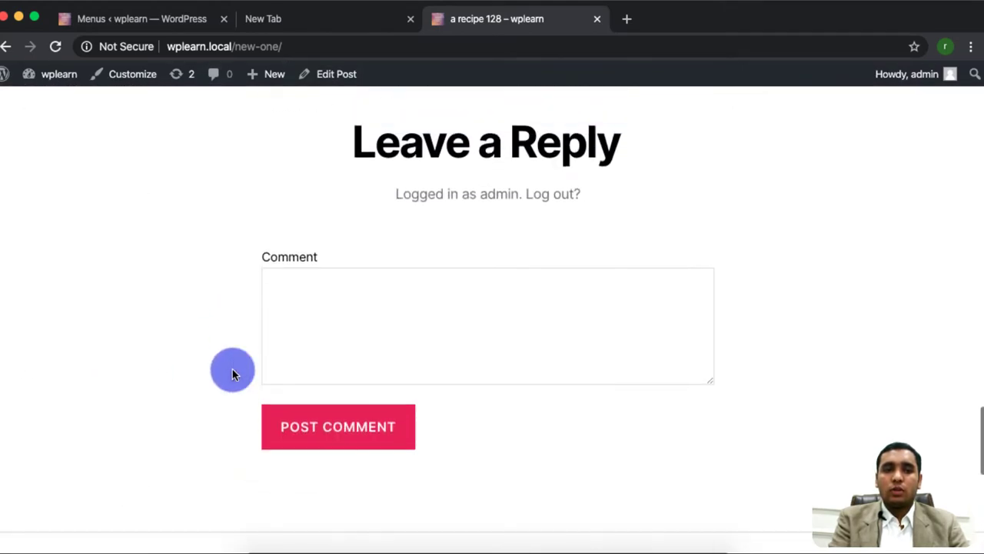
pyautogui.scroll(-4, 413, 332)
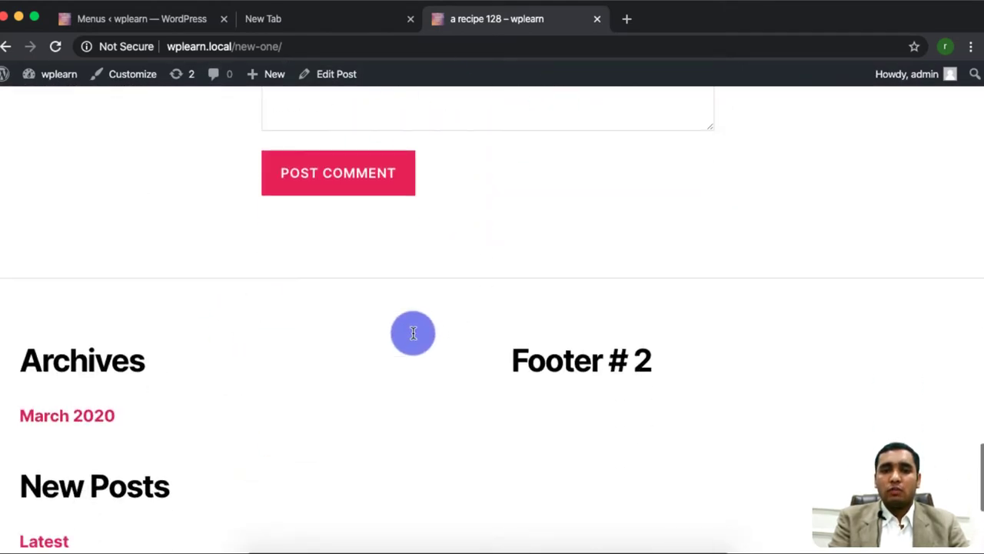
pyautogui.scroll(15, 226, 317)
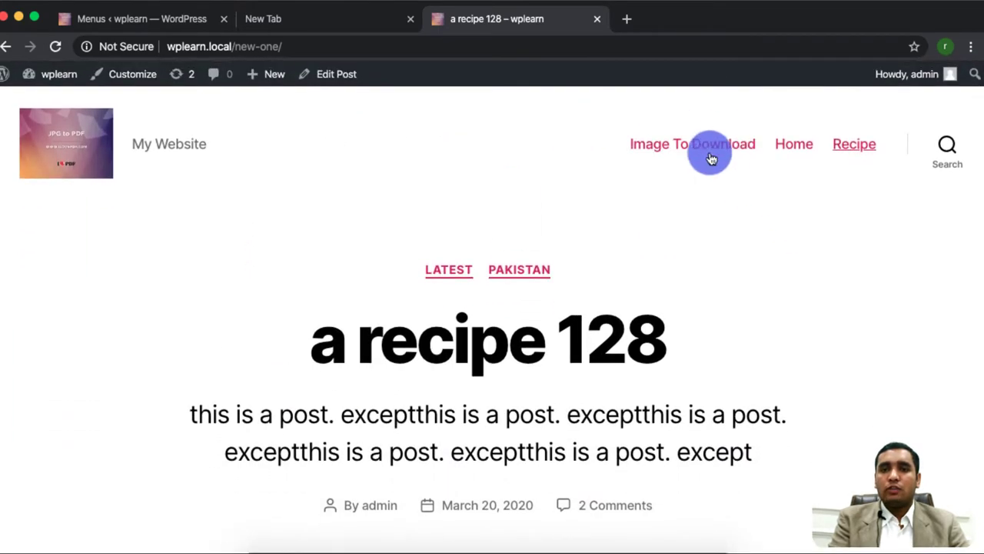
# Start a new menu on the Menus admin page and look through the recipe post page down to its comment form.
pyautogui.click(123, 20)
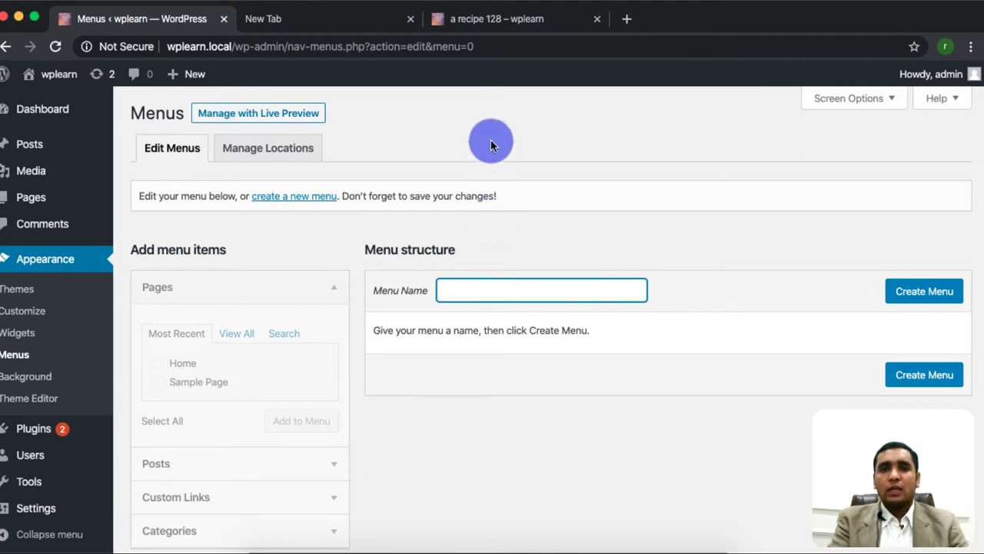
pyautogui.click(526, 22)
pyautogui.scroll(-15, 389, 512)
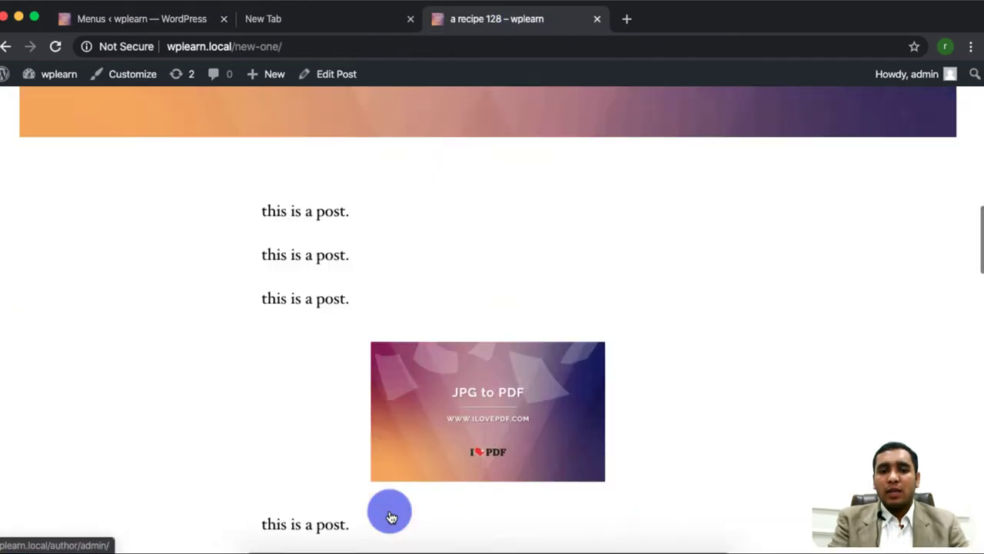
pyautogui.scroll(10, 134, 190)
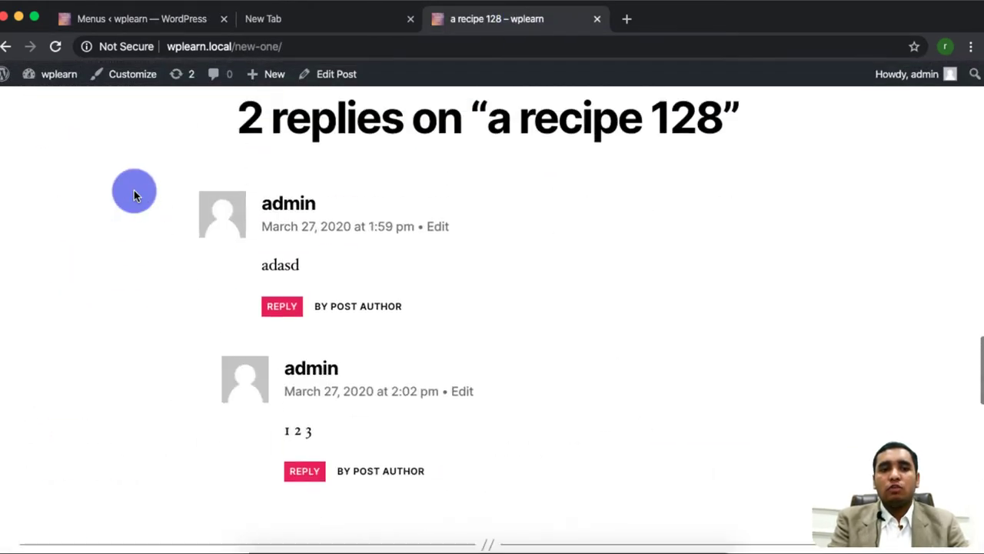
pyautogui.scroll(-5, 134, 190)
pyautogui.scroll(-1, 224, 371)
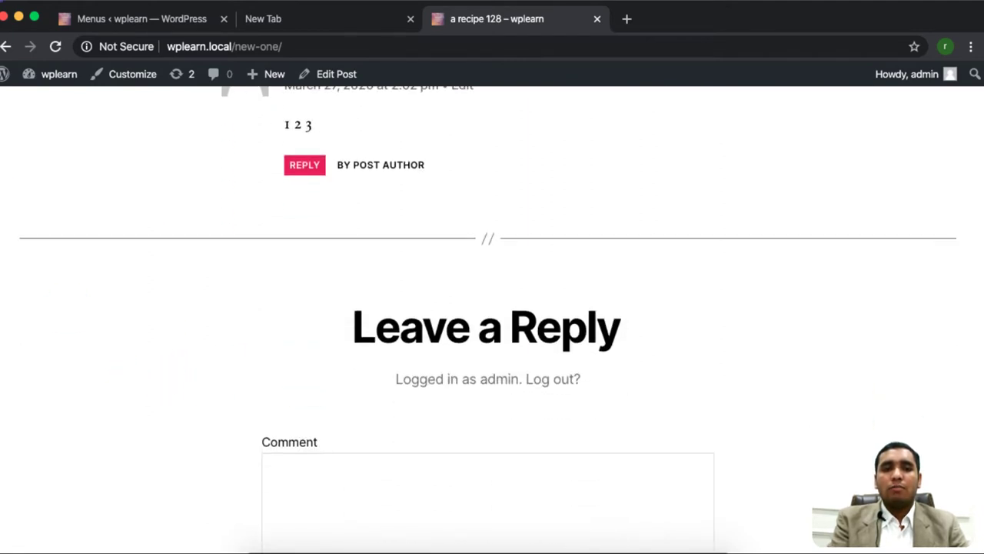
# Revisit the empty new-menu form and examine the lower part of the recipe post page again.
pyautogui.click(128, 19)
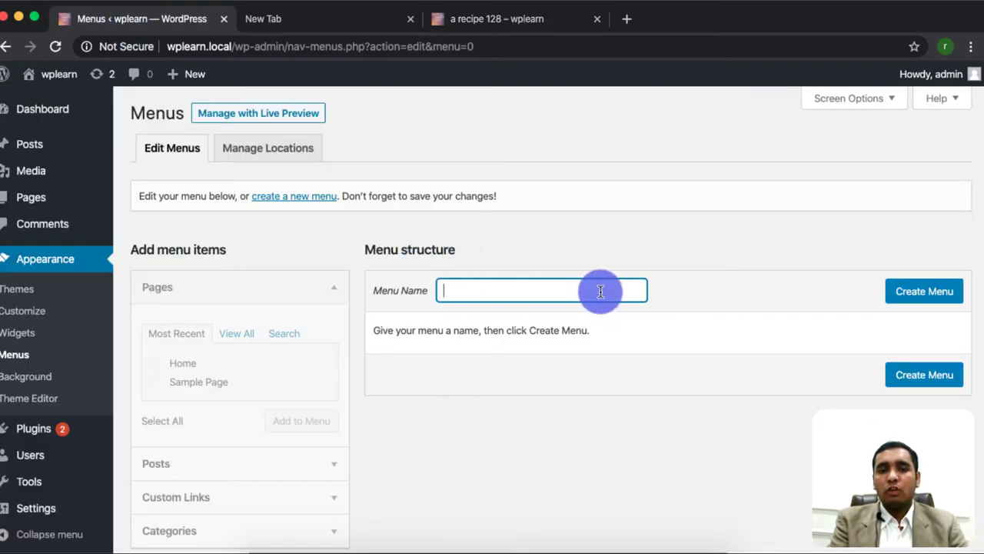
pyautogui.click(440, 24)
pyautogui.scroll(-6, 379, 403)
pyautogui.scroll(5, 380, 403)
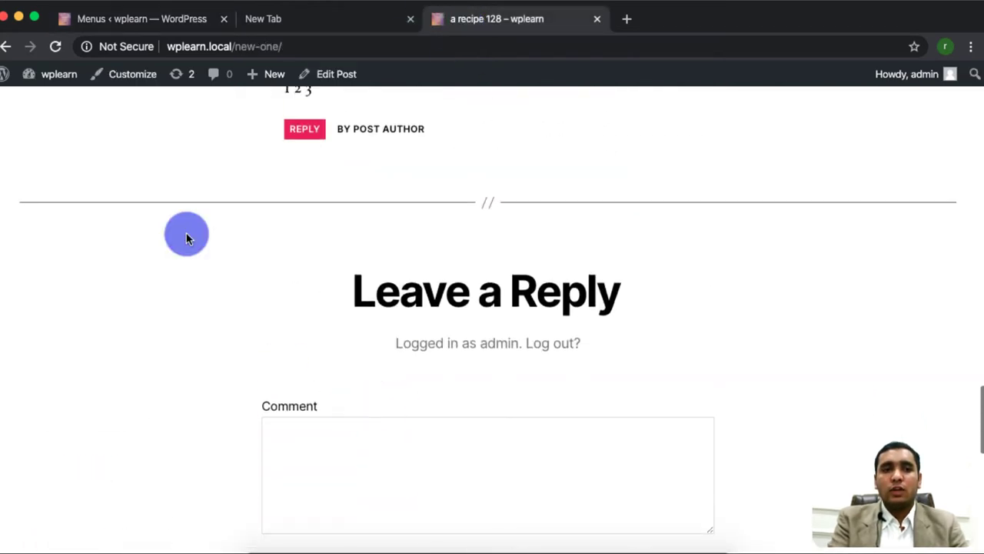
# Create a new menu named Footer Menu and view its available display locations.
pyautogui.click(157, 20)
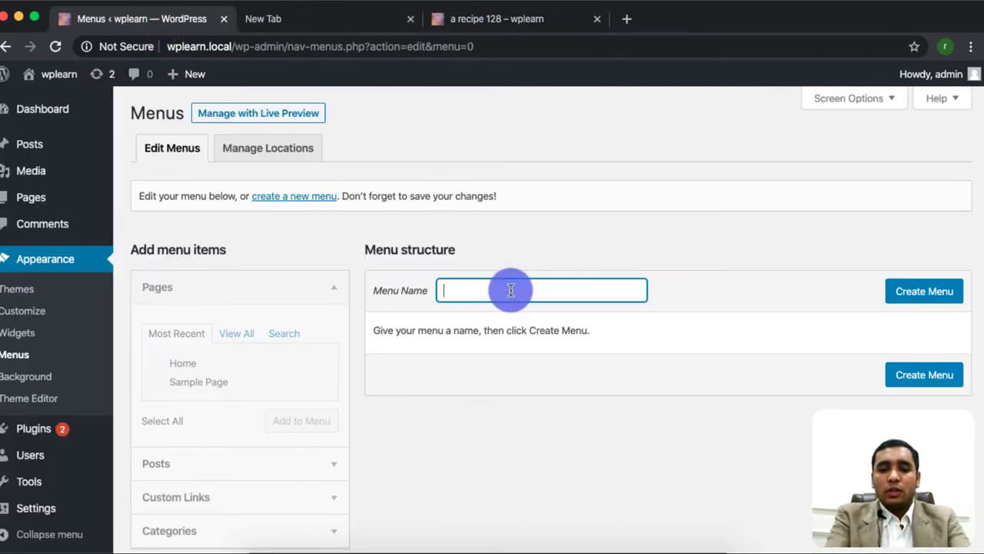
pyautogui.click(917, 293)
pyautogui.scroll(-3, 655, 408)
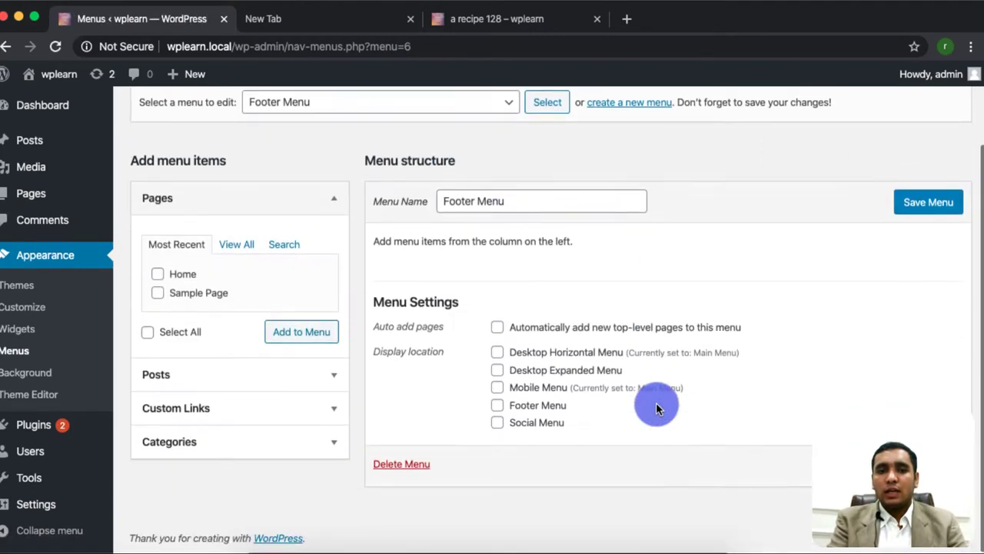
pyautogui.scroll(2, 656, 408)
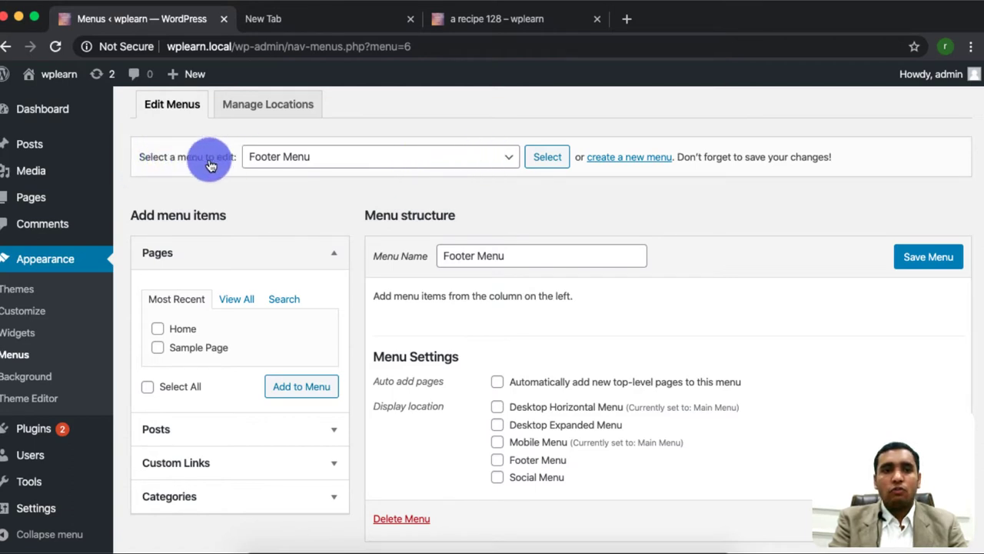
# Check which menus can be edited, load Main Menu for editing, and review its name and structure.
pyautogui.click(412, 157)
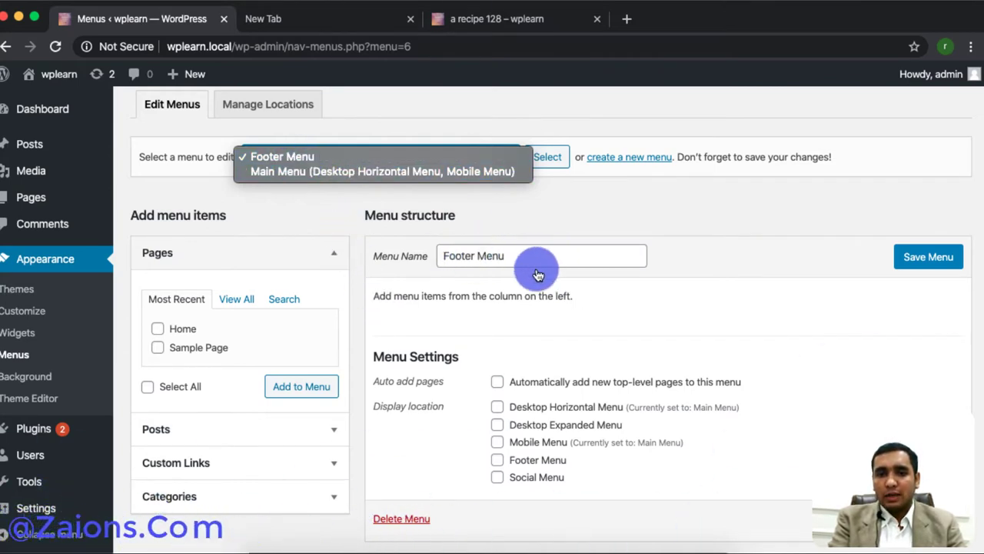
pyautogui.click(149, 158)
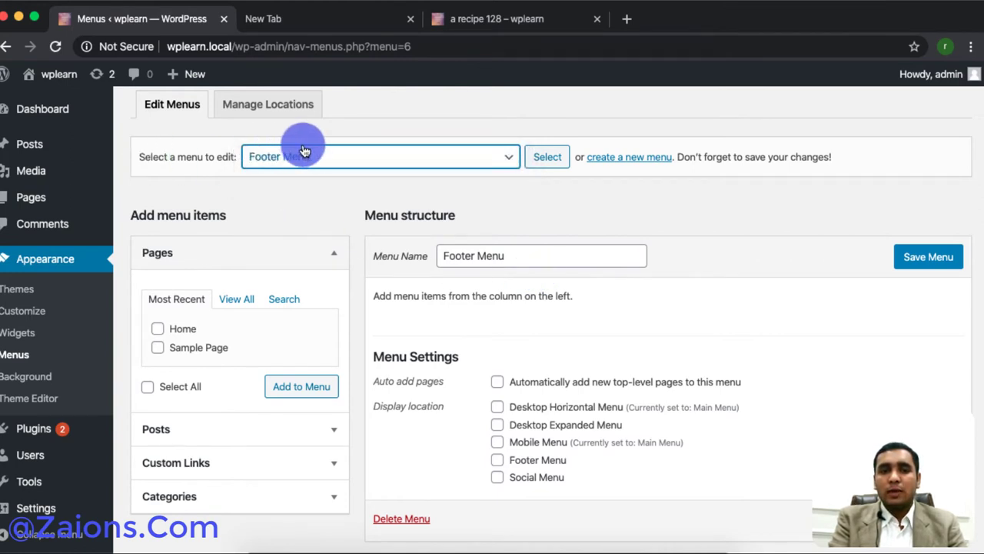
pyautogui.click(299, 154)
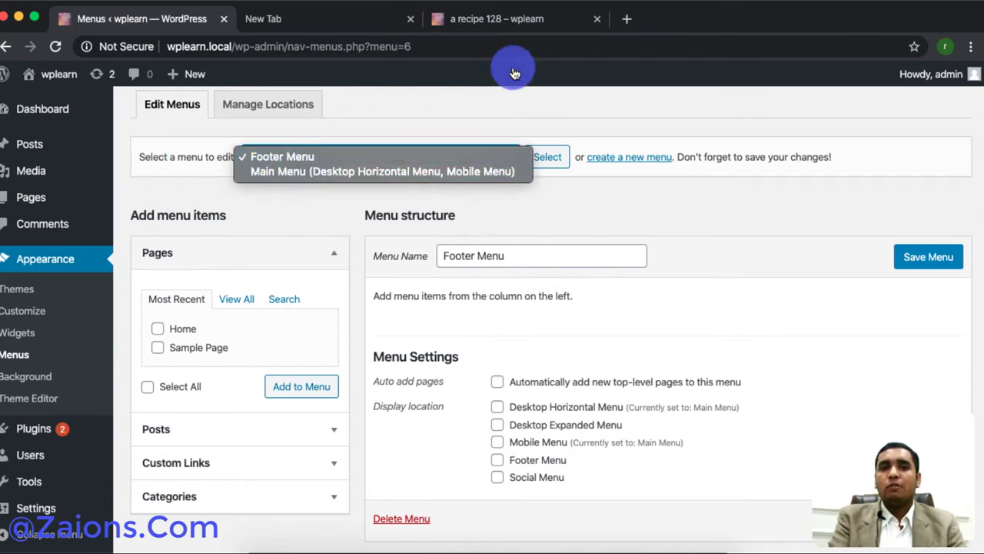
pyautogui.click(501, 23)
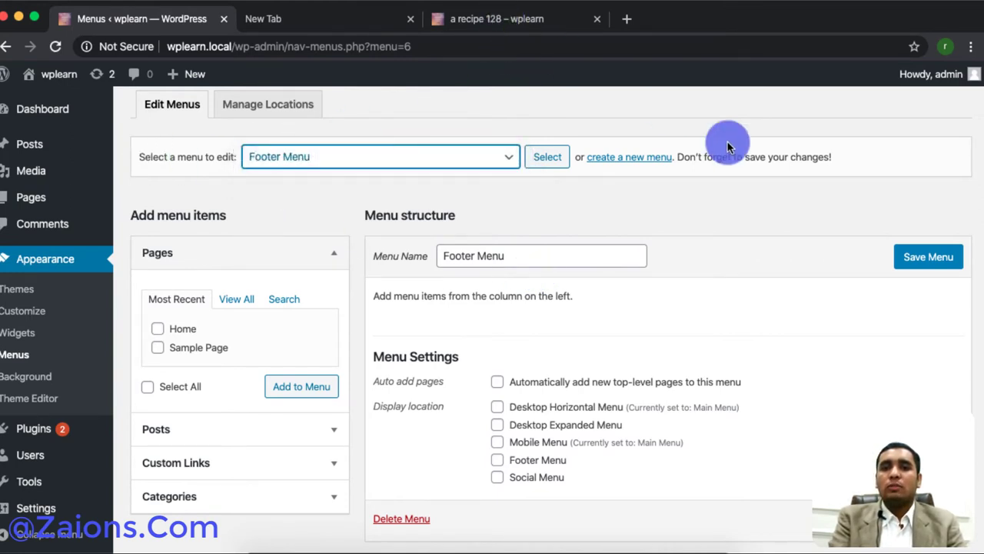
pyautogui.click(364, 154)
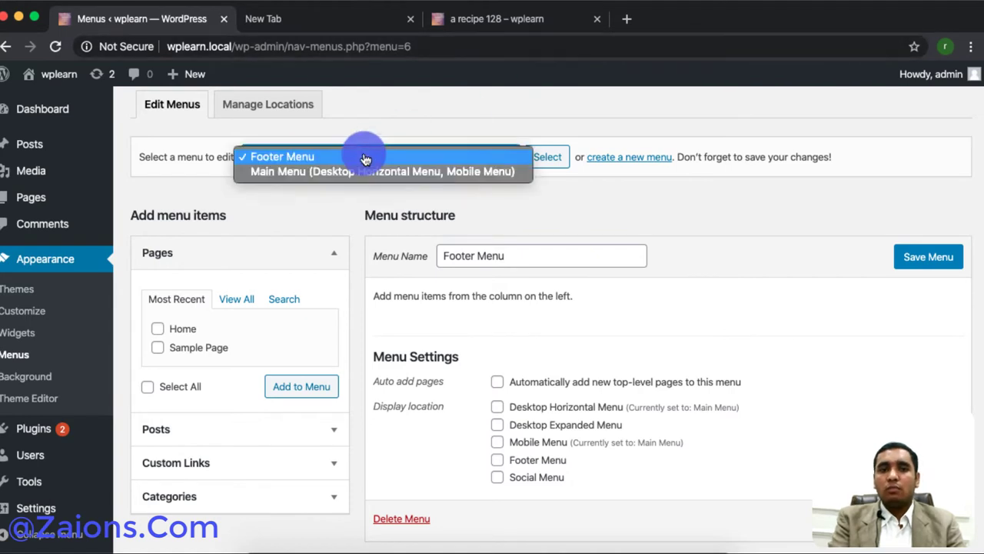
pyautogui.click(292, 172)
pyautogui.click(542, 159)
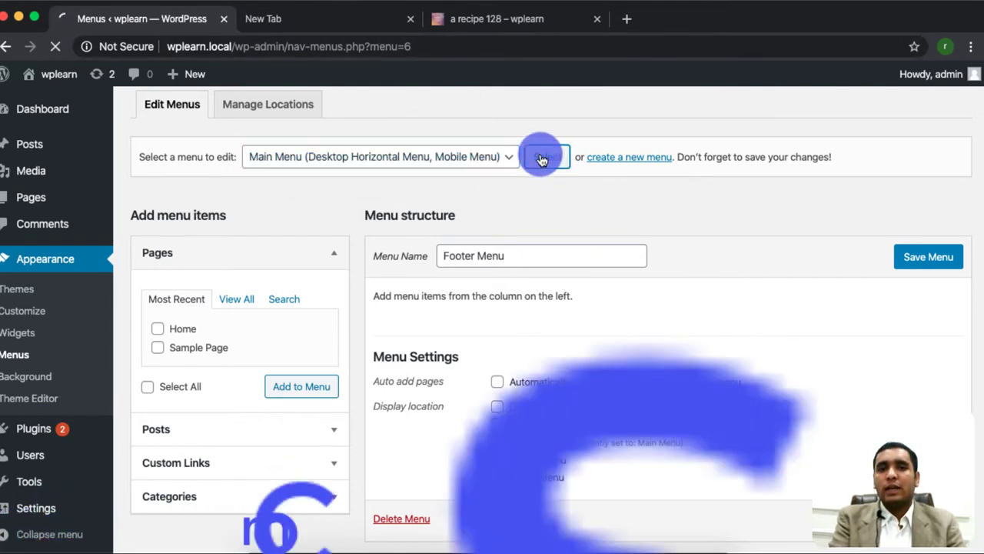
pyautogui.scroll(-3, 500, 419)
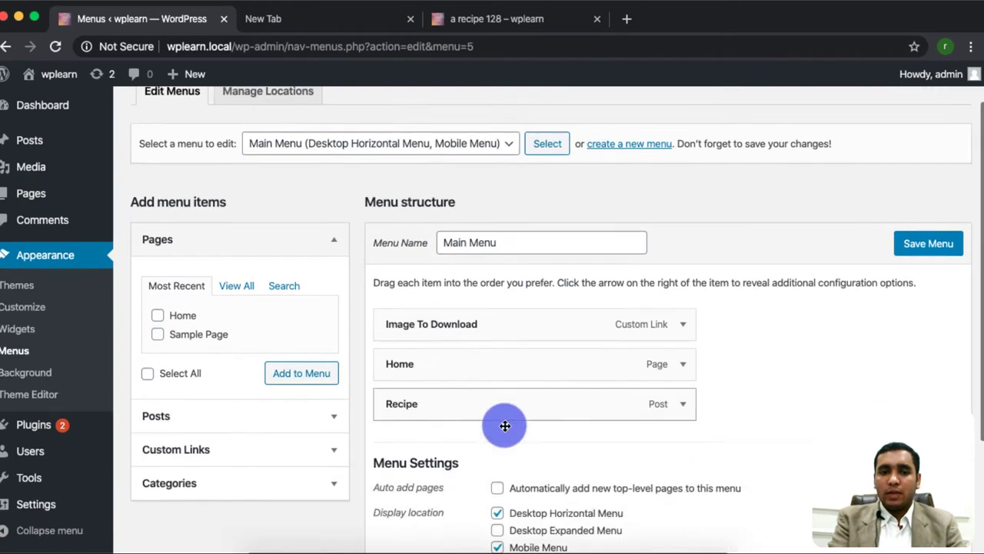
pyautogui.scroll(3, 438, 365)
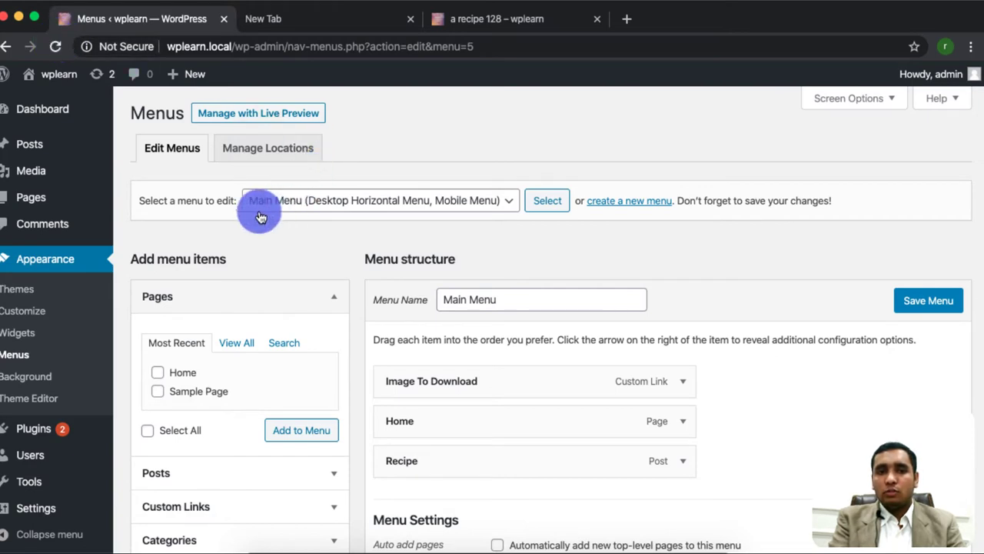
pyautogui.moveTo(167, 202); pyautogui.dragTo(217, 200)
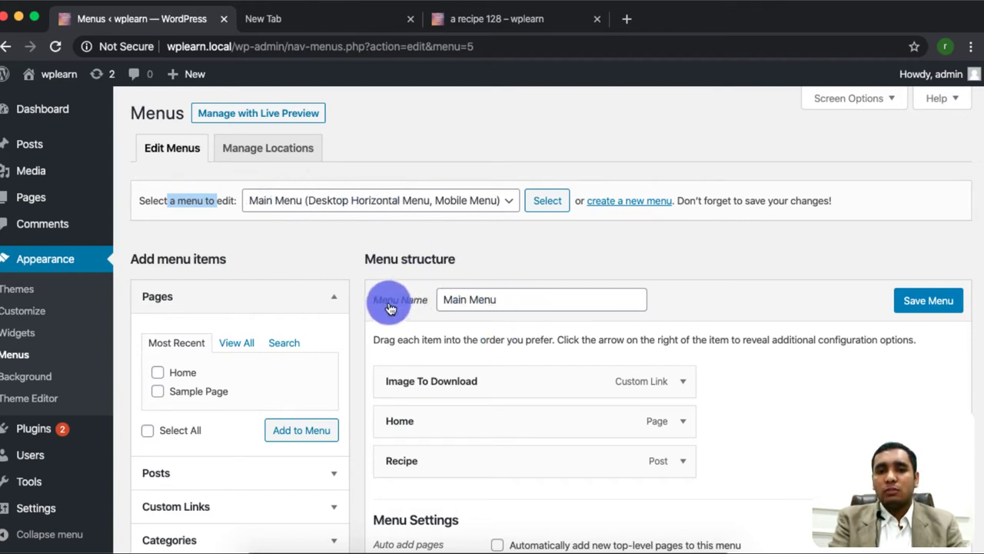
pyautogui.doubleClick(511, 304)
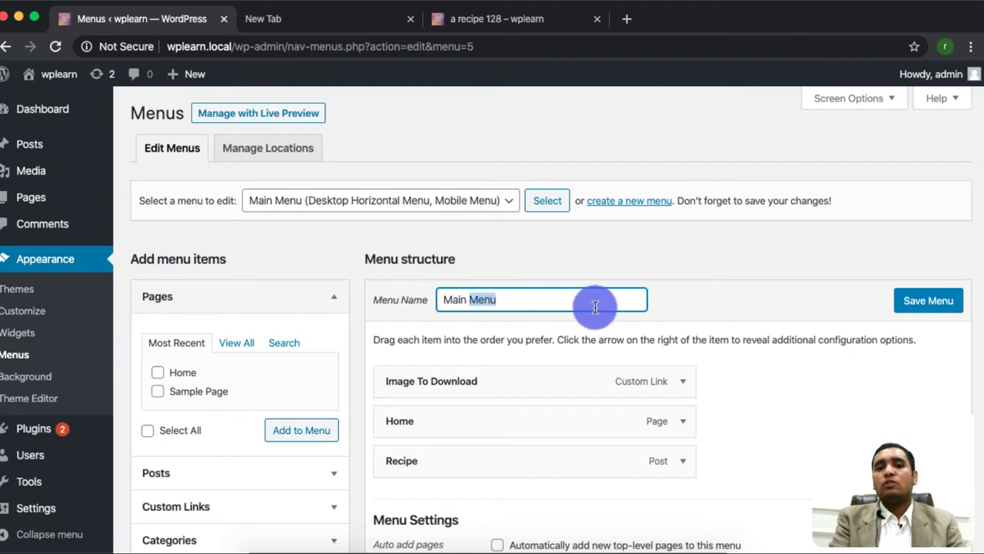
# Remove the Image To Download, Home and Recipe items from Main Menu.
pyautogui.scroll(-5, 236, 415)
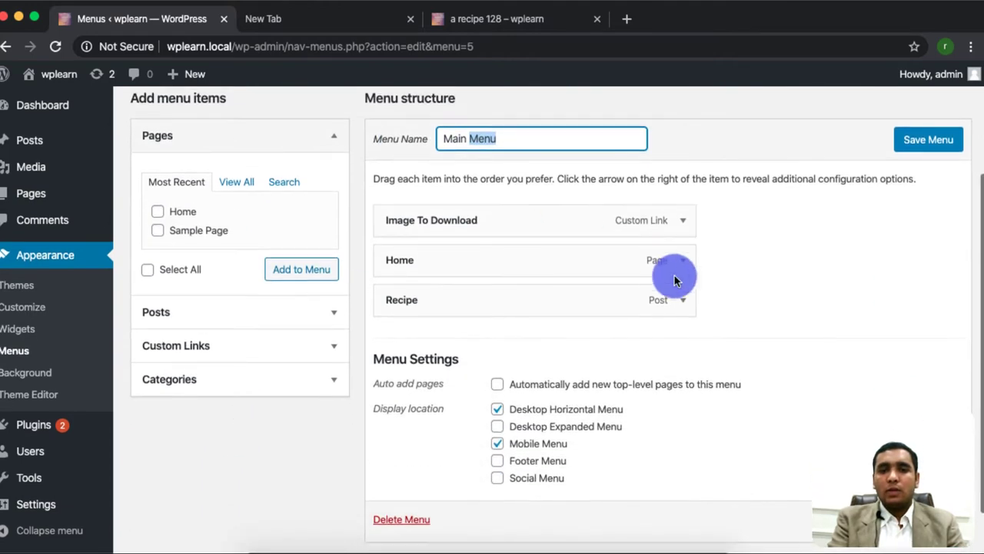
pyautogui.click(689, 223)
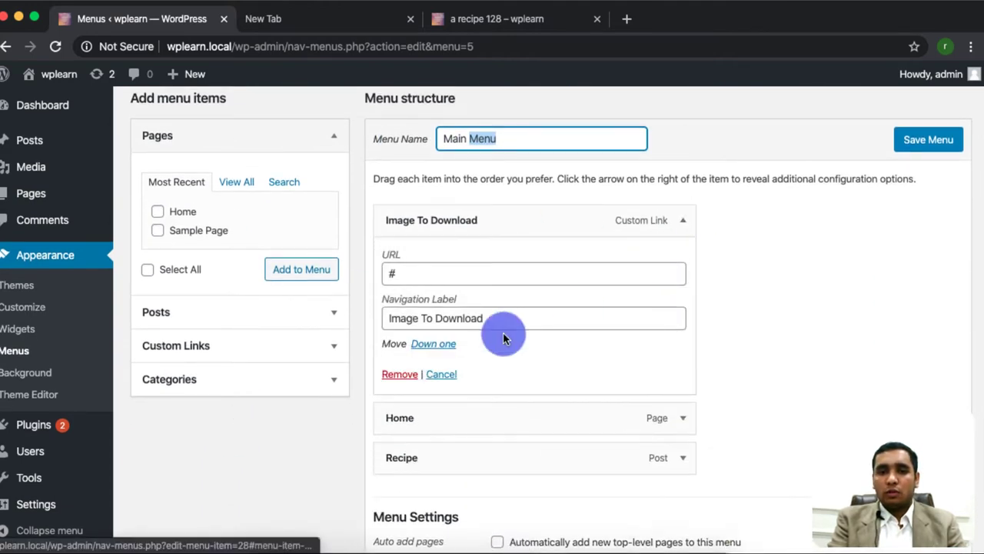
pyautogui.click(389, 374)
pyautogui.click(683, 220)
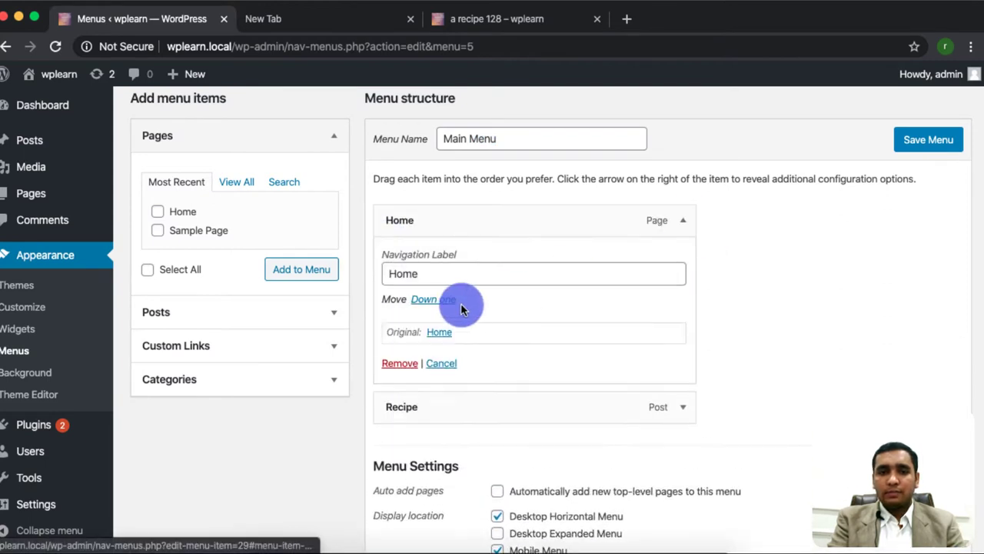
pyautogui.click(399, 361)
pyautogui.click(683, 244)
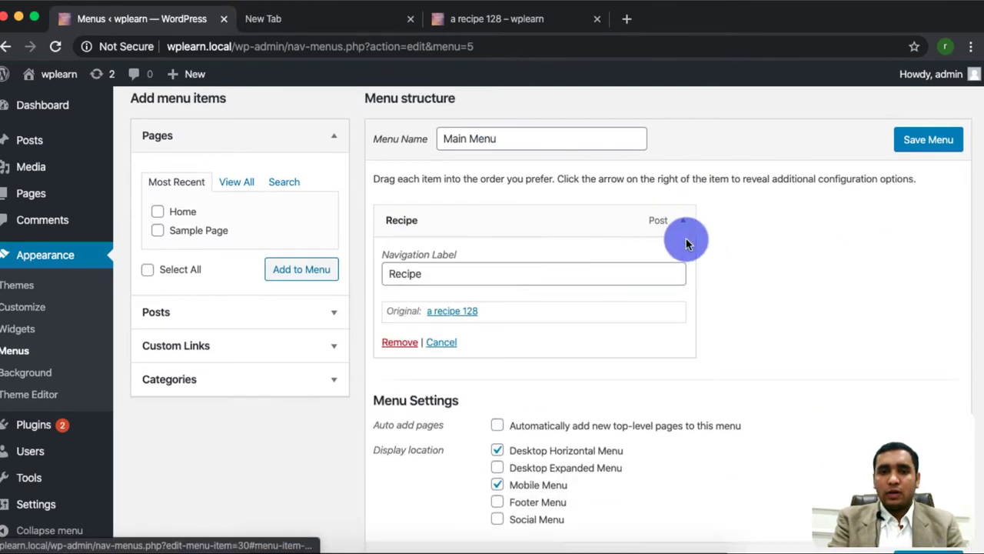
pyautogui.click(400, 344)
pyautogui.scroll(2, 606, 303)
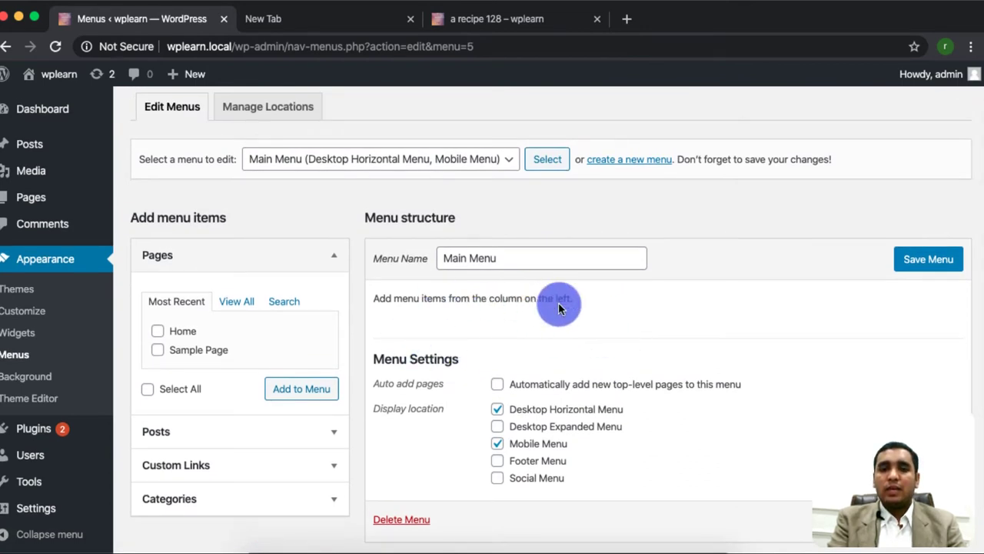
# Hide and restore the Pages box in Screen Options, and enable the Tags box among the sources for menu items.
pyautogui.click(326, 259)
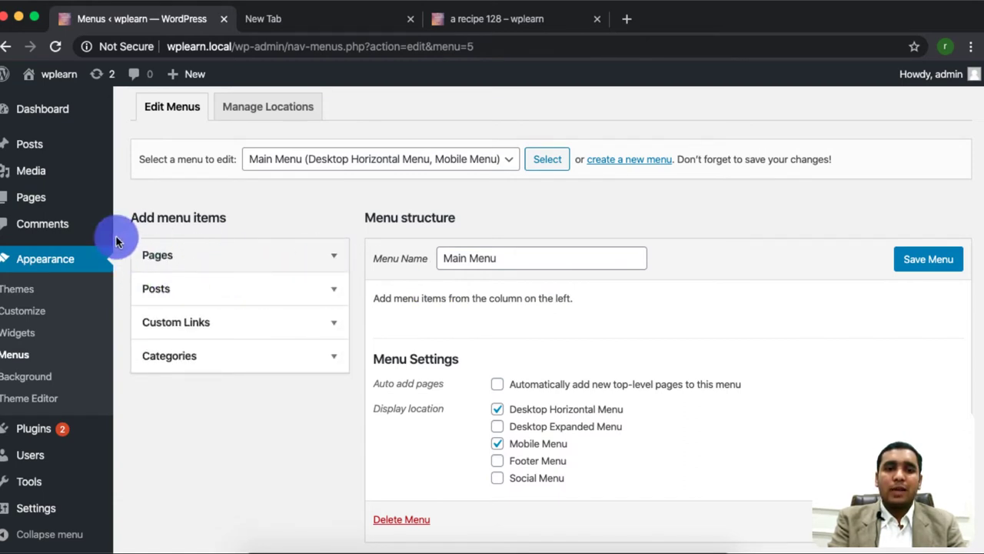
pyautogui.click(546, 183)
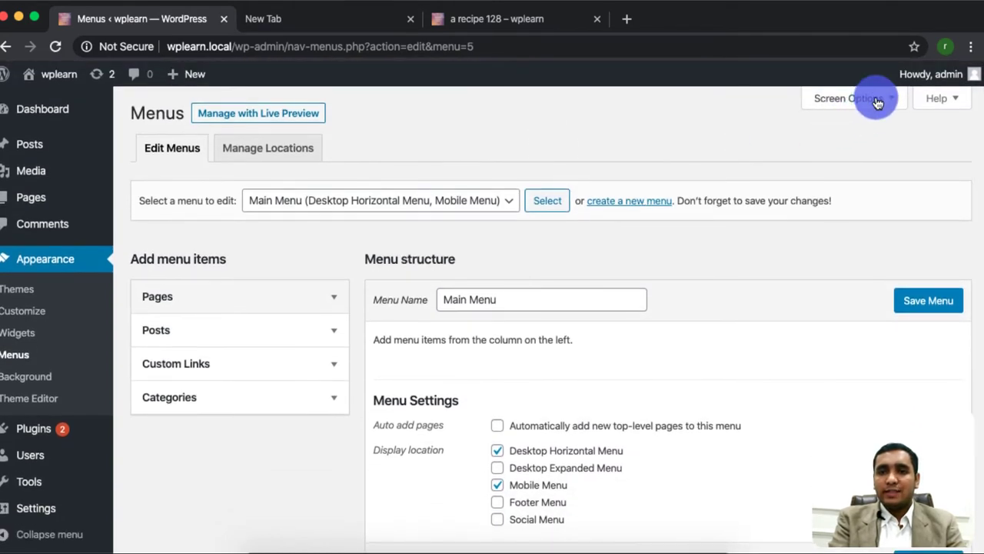
pyautogui.click(877, 101)
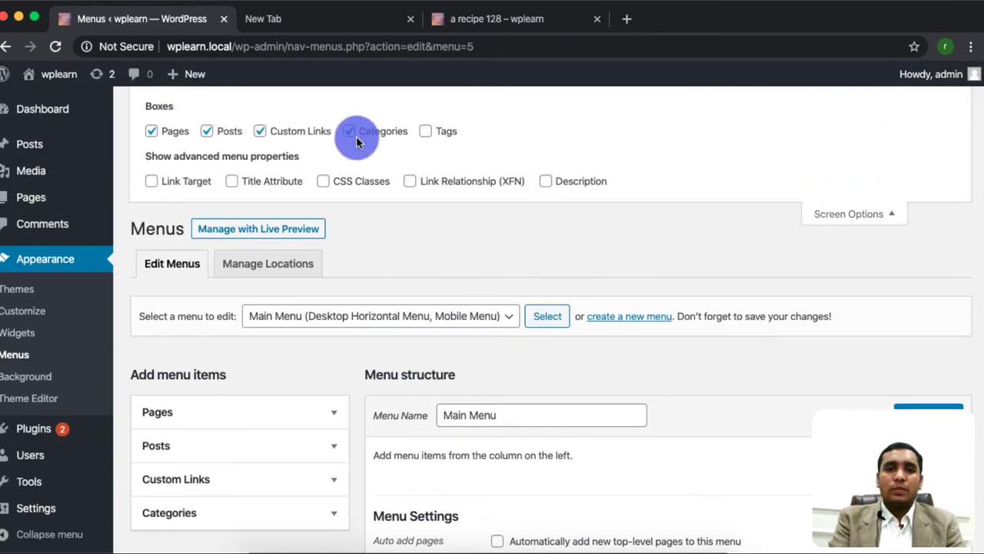
pyautogui.click(153, 137)
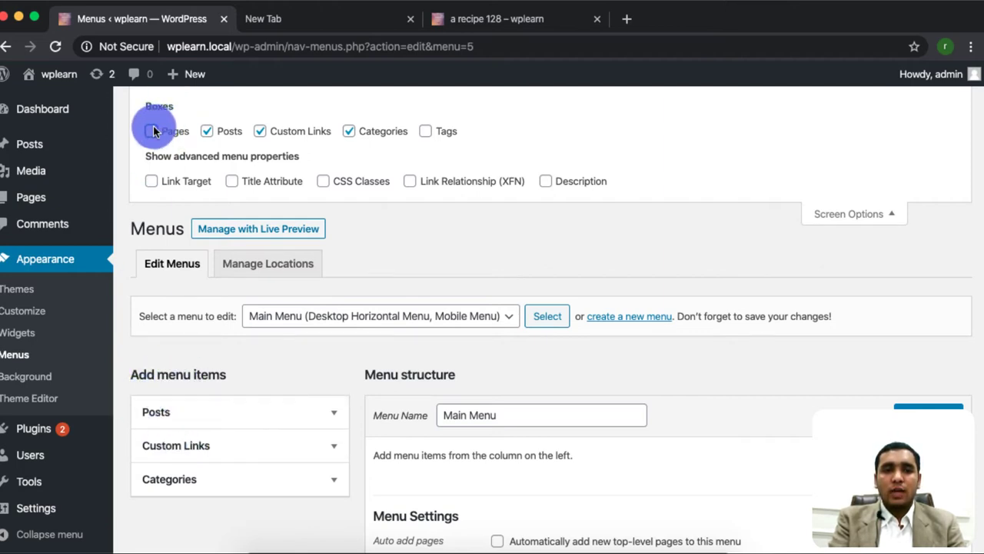
pyautogui.click(828, 218)
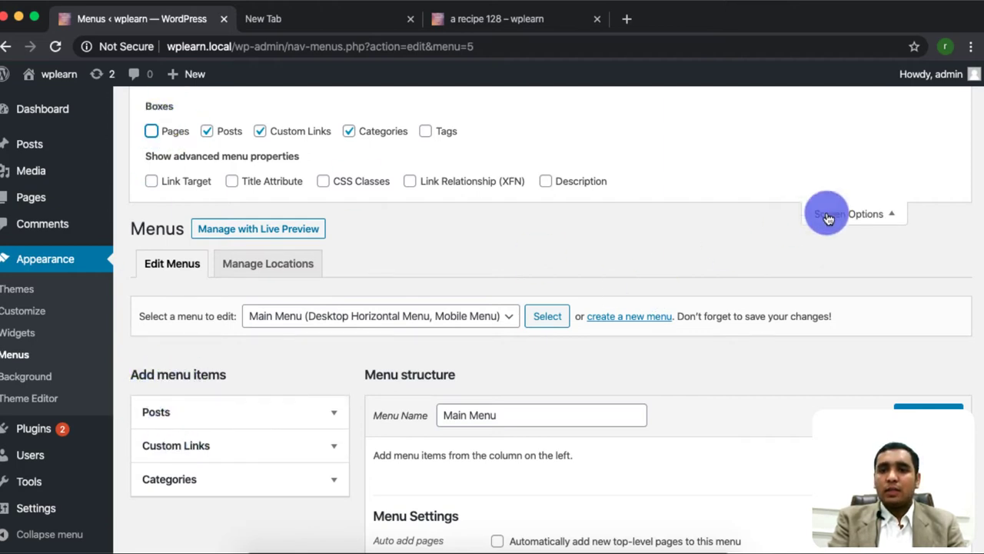
pyautogui.click(152, 132)
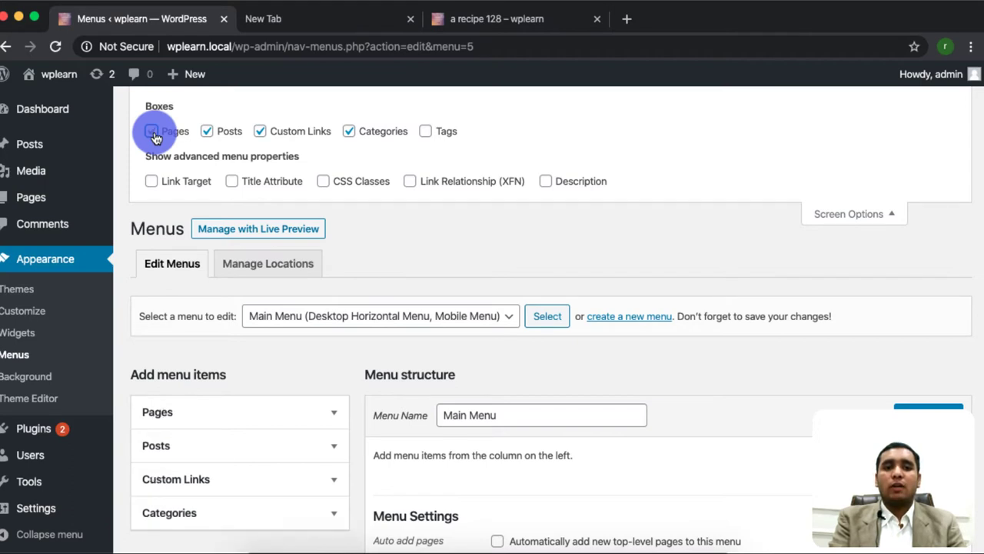
pyautogui.click(426, 131)
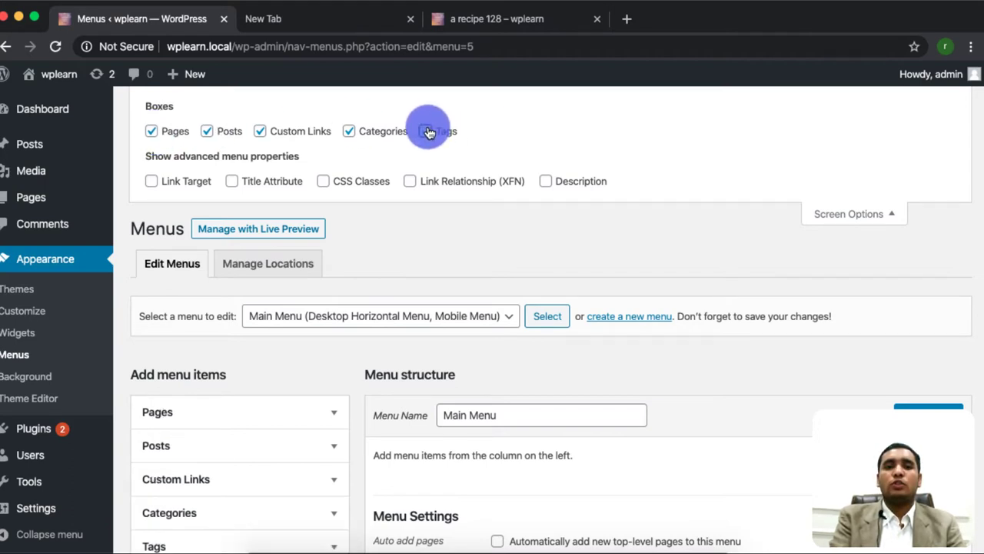
pyautogui.click(845, 213)
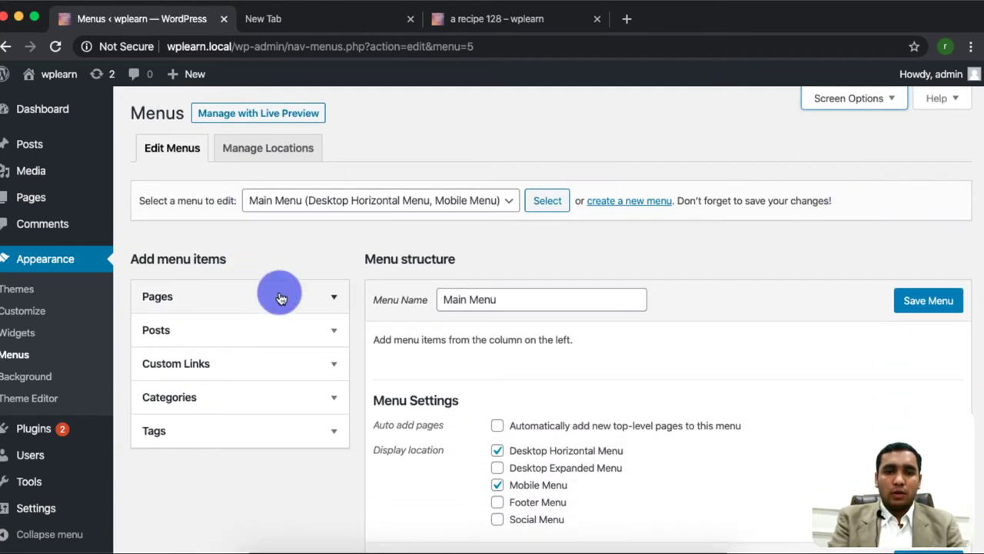
# Expand the Pages box and list all pages available for the menu instead of only the most recent ones.
pyautogui.click(281, 298)
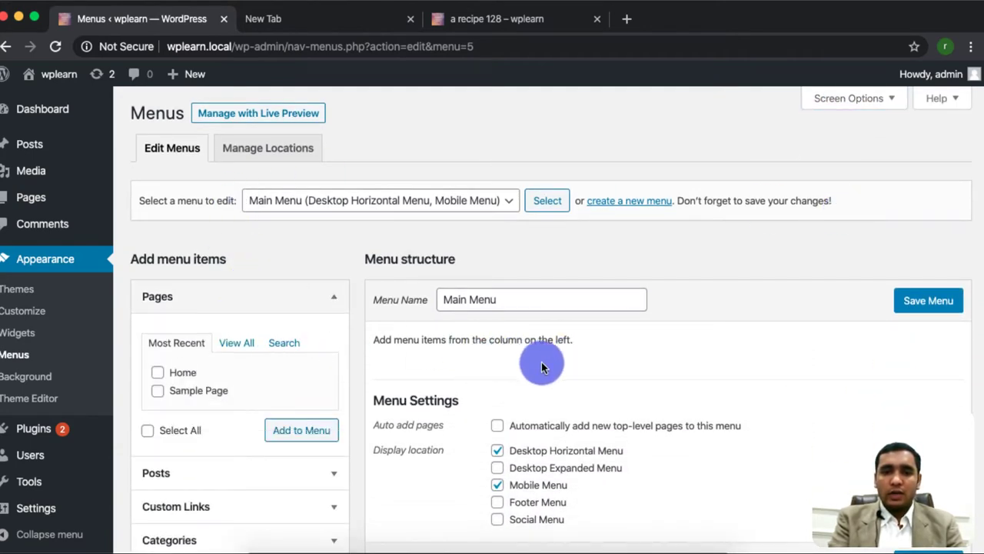
pyautogui.click(158, 373)
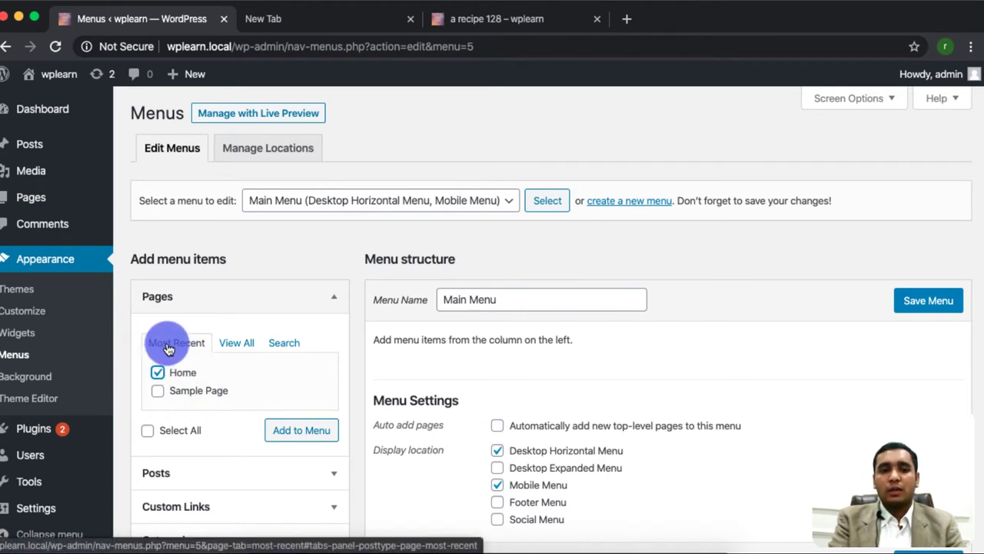
pyautogui.click(238, 346)
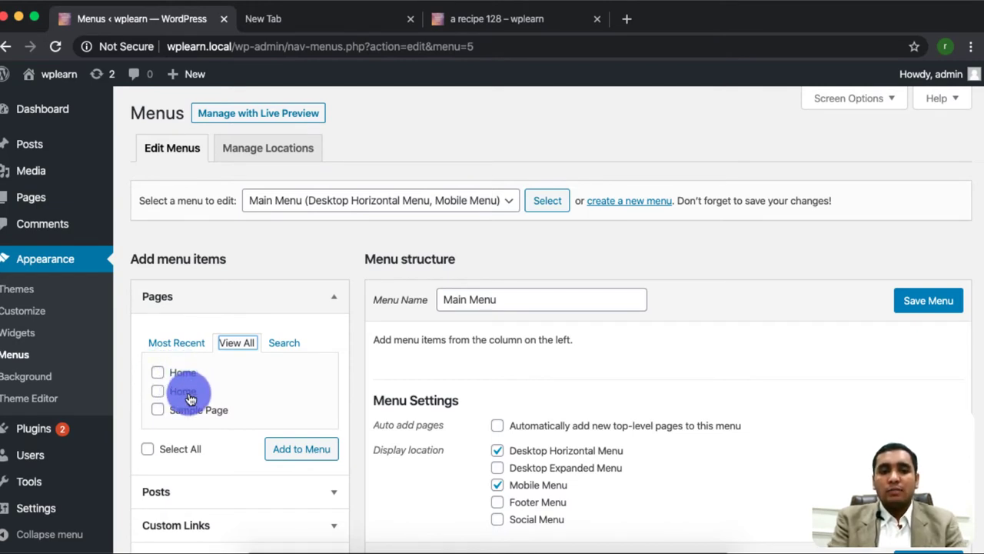
pyautogui.click(454, 299)
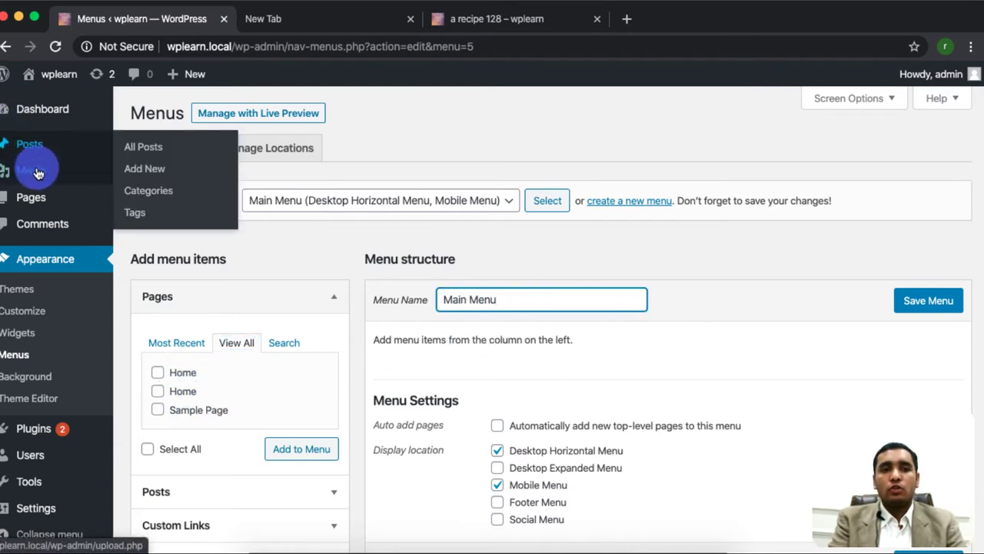
pyautogui.moveTo(31, 199)
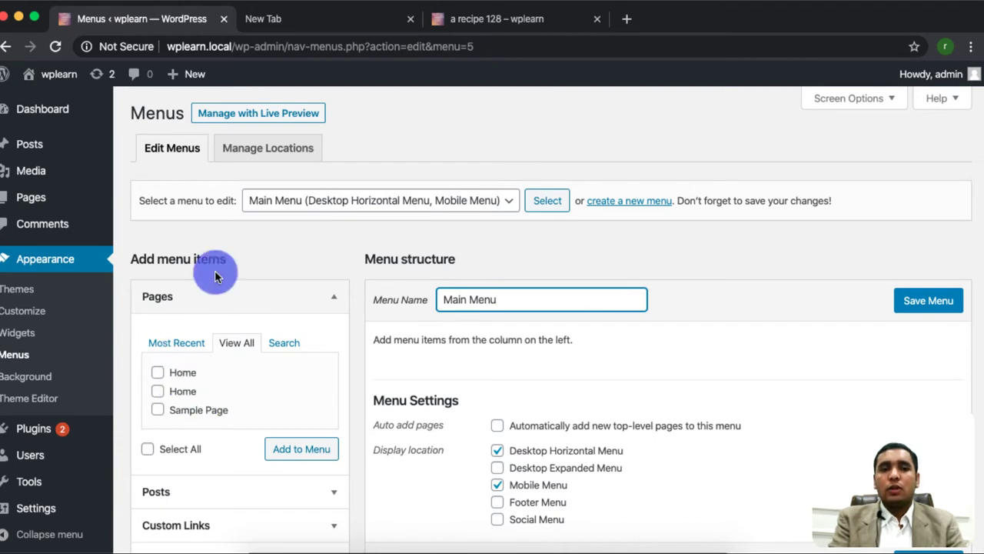
# Add the second Home page in the full page list to Main Menu and save the menu.
pyautogui.click(456, 21)
pyautogui.click(115, 14)
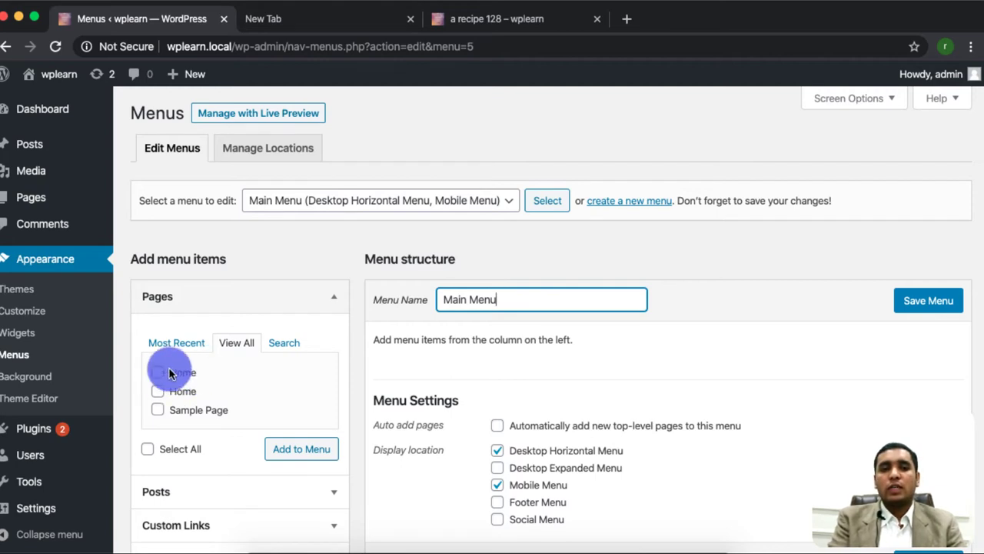
pyautogui.click(492, 24)
pyautogui.click(188, 22)
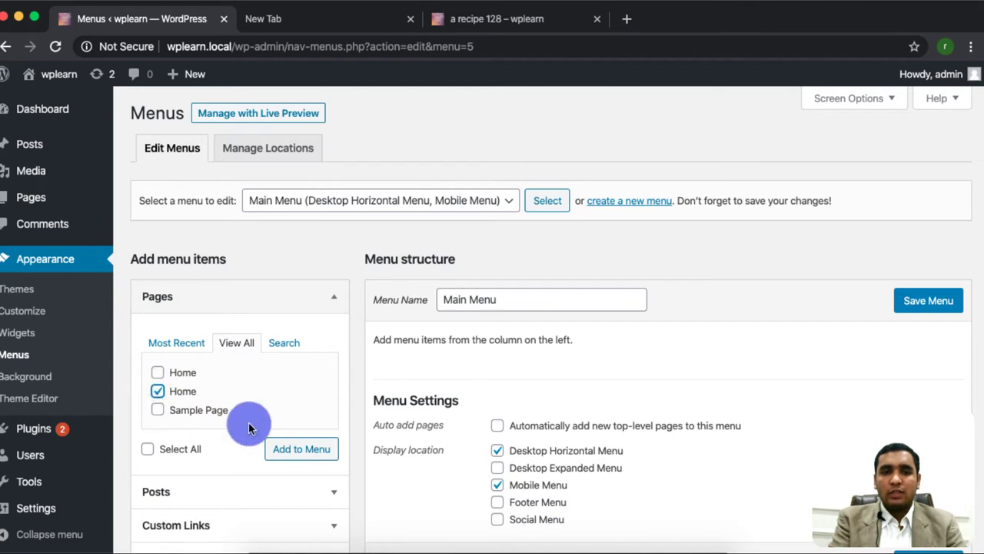
pyautogui.click(325, 451)
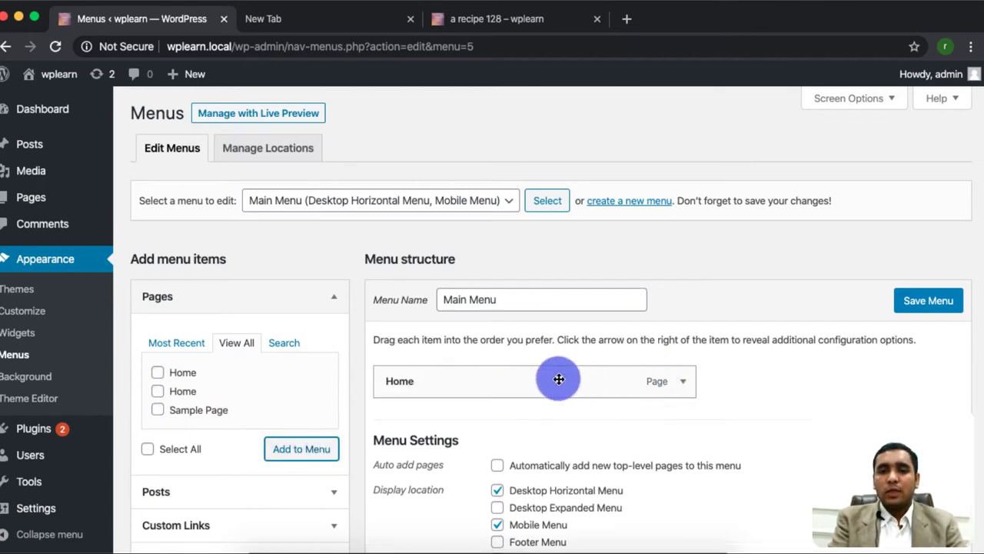
pyautogui.click(913, 299)
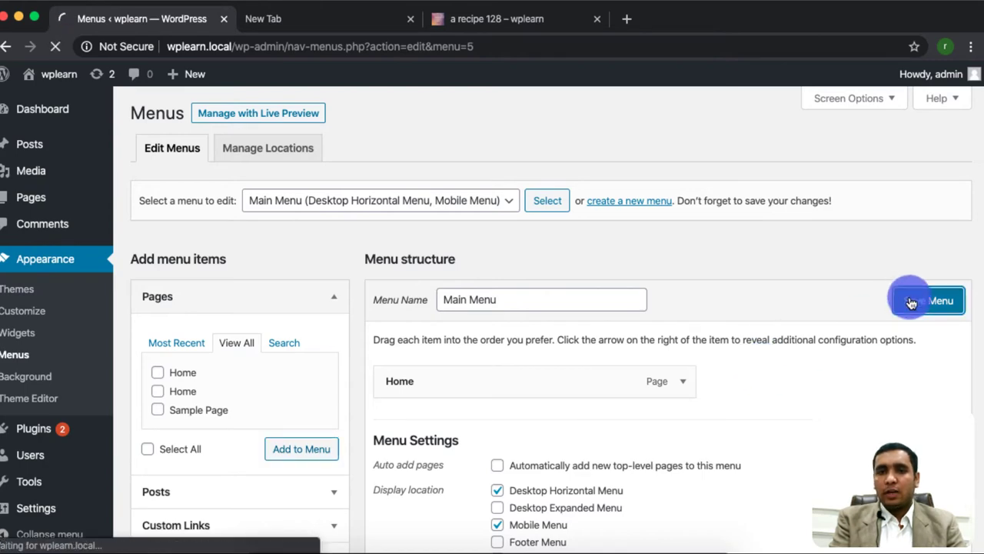
# Reload the recipe post on the site, follow the Home link in its menu, and close the empty browser tab.
pyautogui.click(486, 20)
pyautogui.click(52, 45)
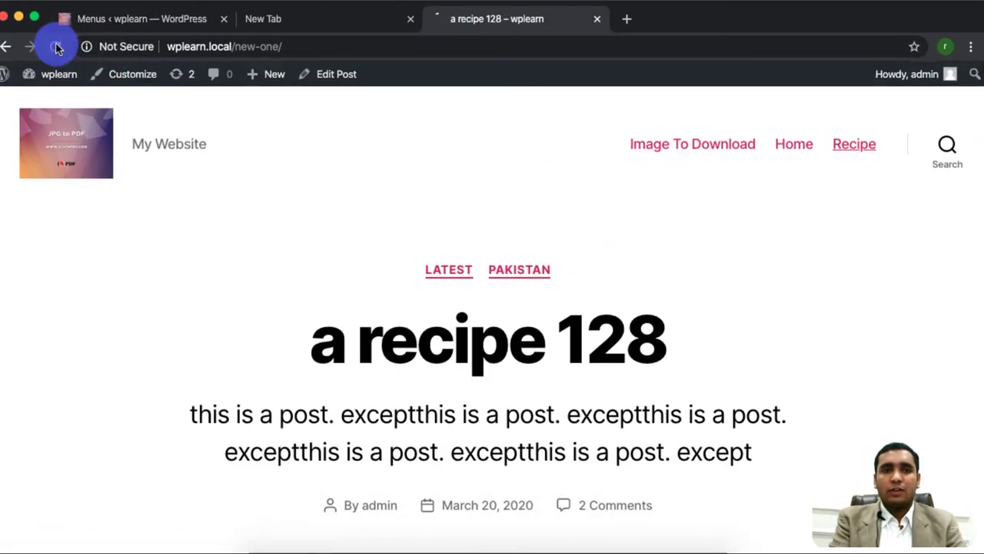
pyautogui.click(60, 47)
pyautogui.click(864, 158)
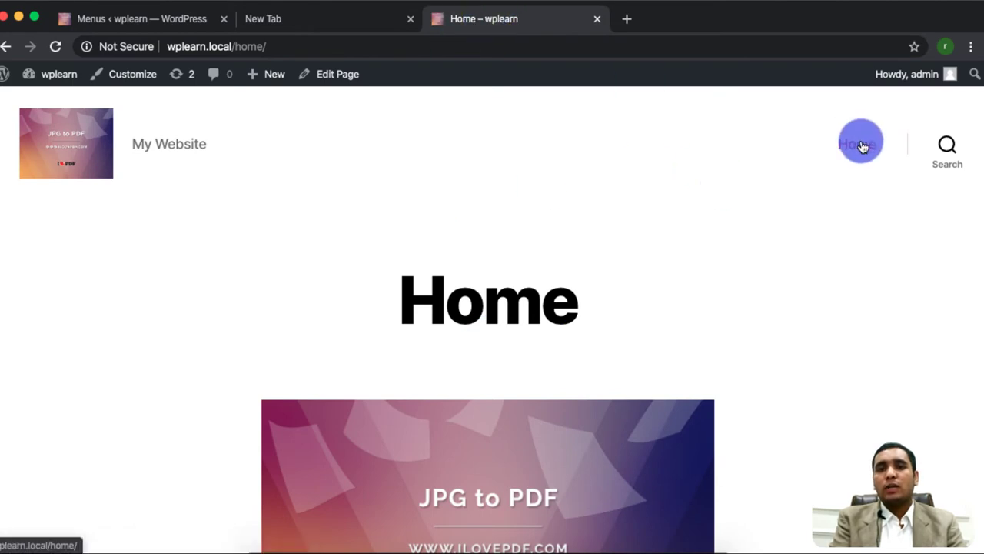
pyautogui.click(410, 19)
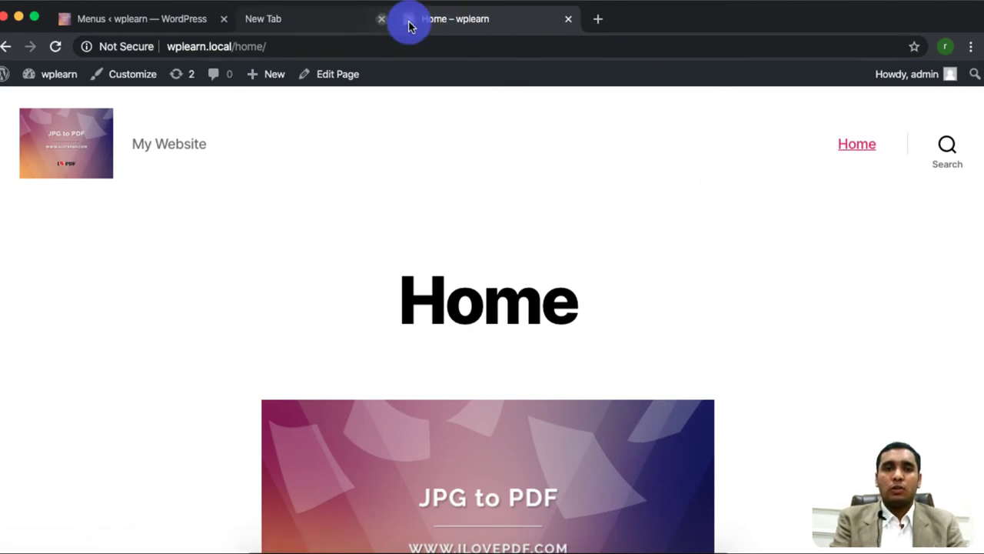
# Return to the menu editor and expand the Home item in Main Menu to examine its settings.
pyautogui.click(184, 22)
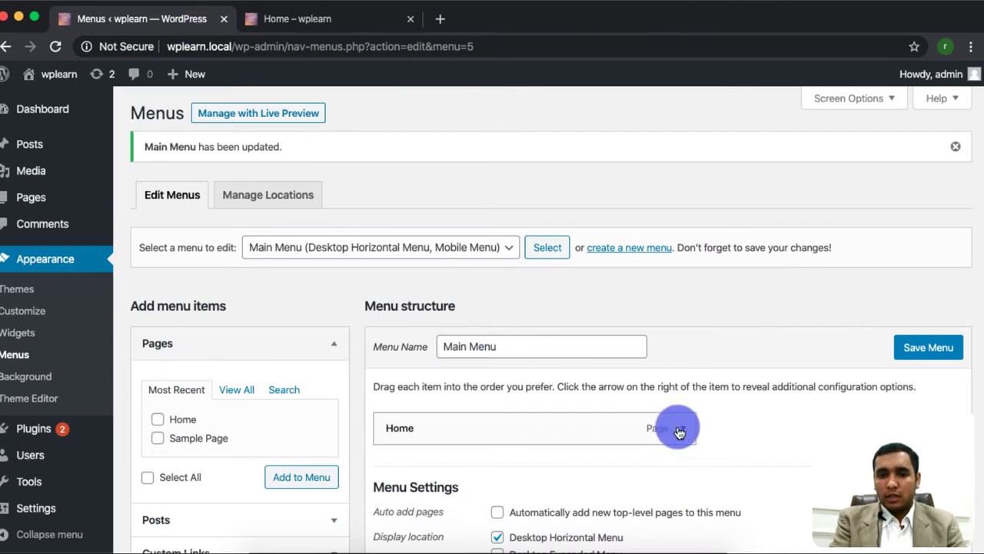
pyautogui.click(679, 432)
pyautogui.scroll(-3, 669, 427)
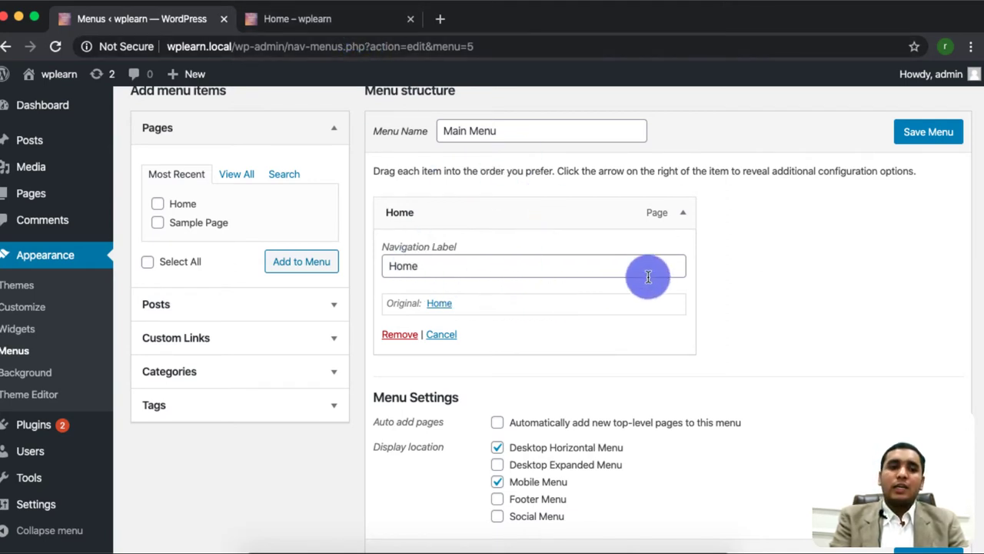
pyautogui.press('Return')
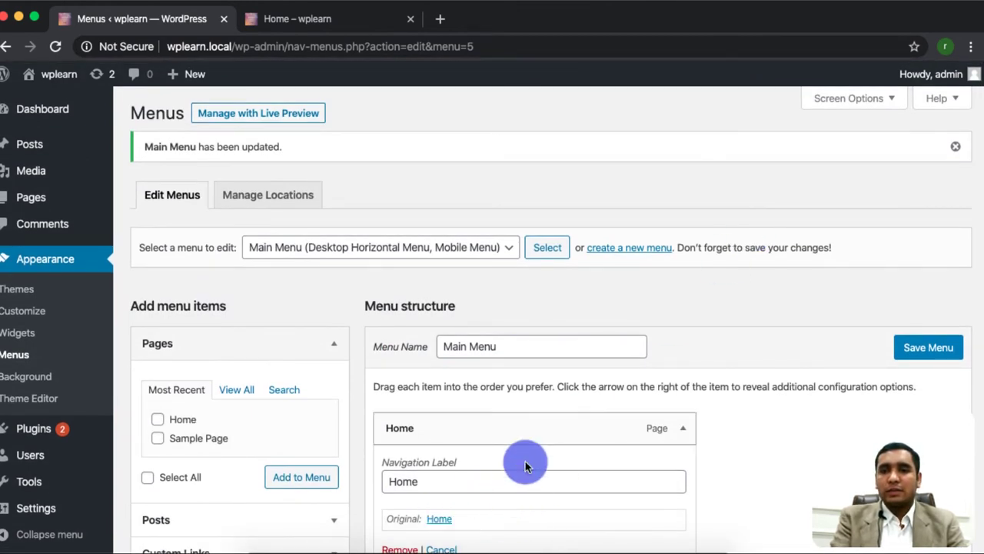
# Enable the advanced menu properties Link Target, Title Attribute, CSS Classes, Link Relationship (XFN) and Description in Screen Options.
pyautogui.click(863, 108)
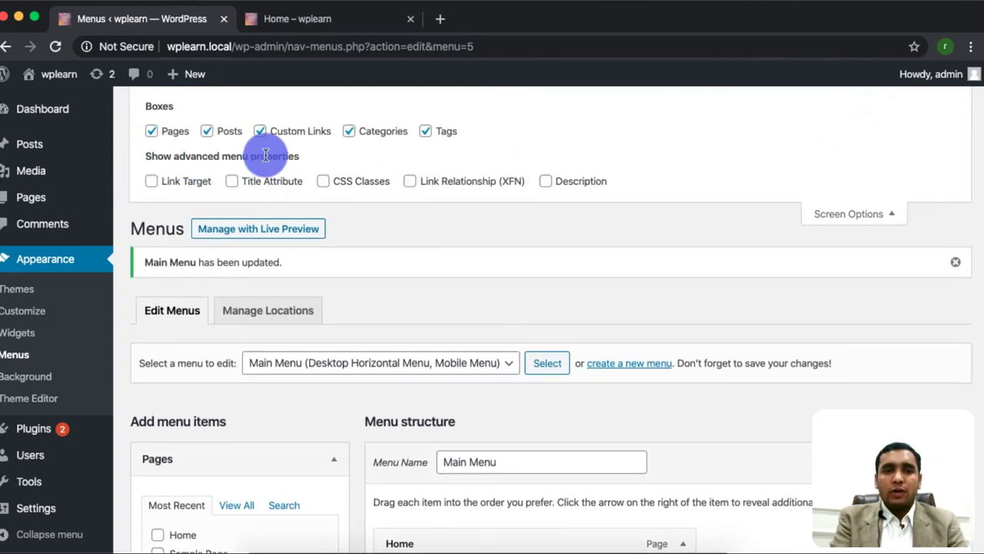
pyautogui.click(159, 183)
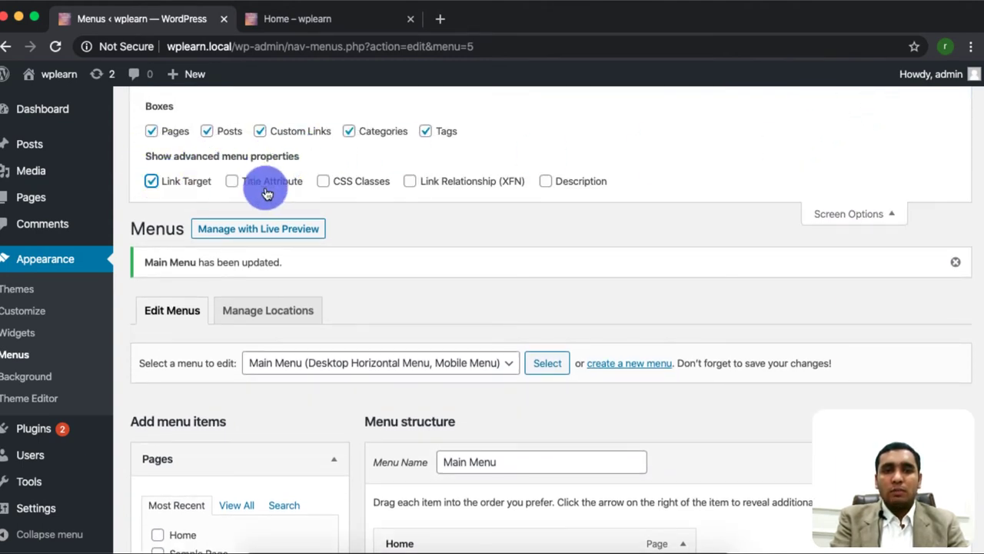
pyautogui.click(269, 186)
pyautogui.click(352, 186)
pyautogui.click(435, 178)
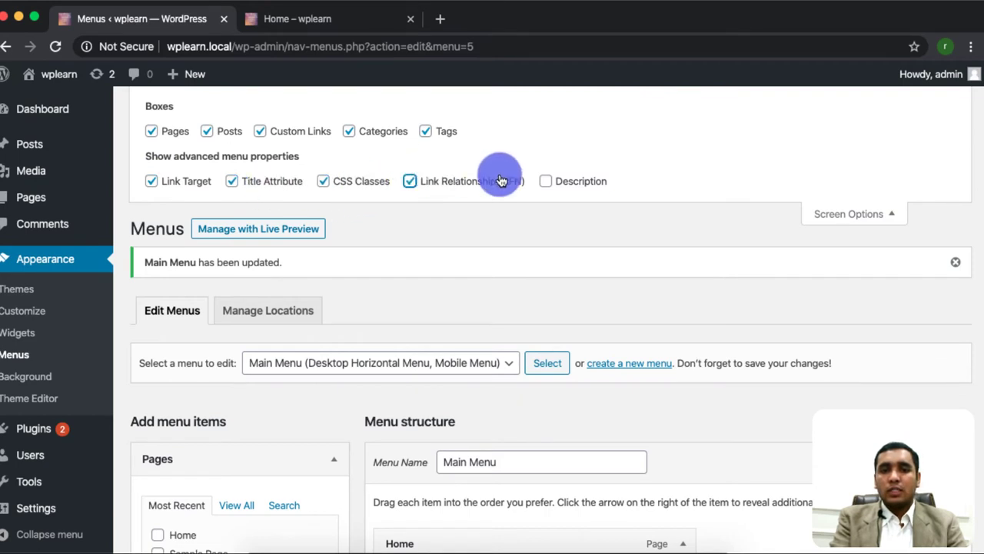
pyautogui.click(577, 180)
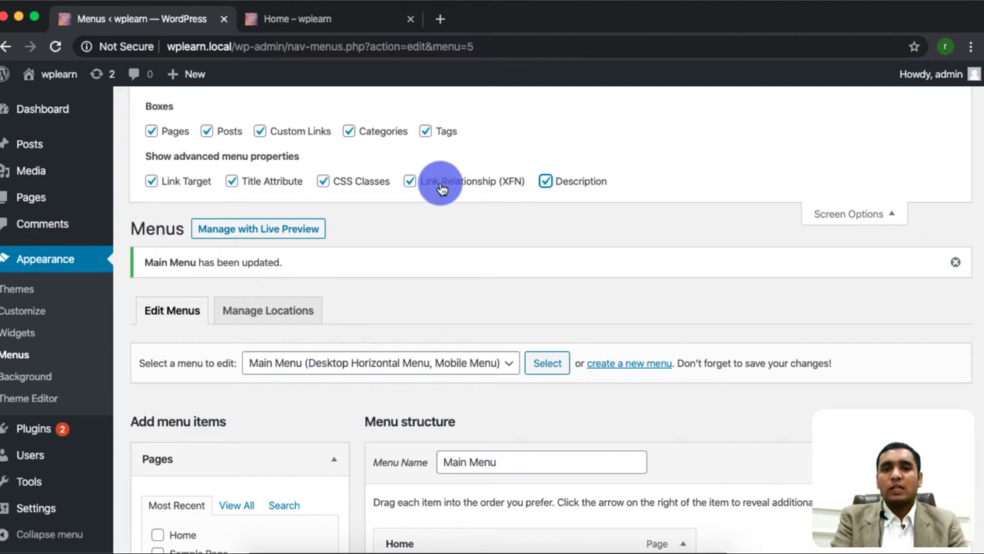
pyautogui.click(862, 213)
# Set the Home menu item to open its link in a new tab and save Main Menu.
pyautogui.scroll(-3, 861, 213)
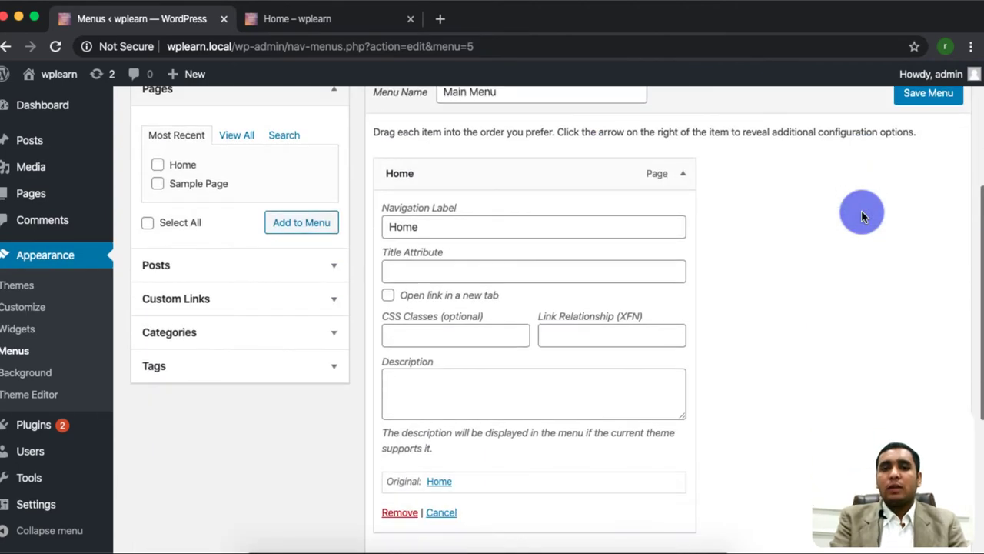
pyautogui.scroll(3, 807, 108)
pyautogui.click(851, 102)
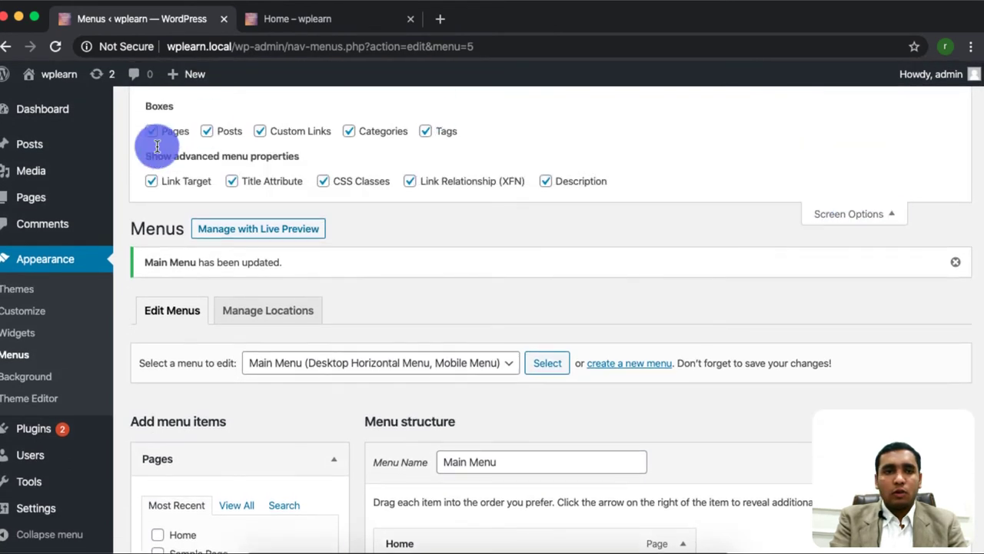
pyautogui.click(841, 215)
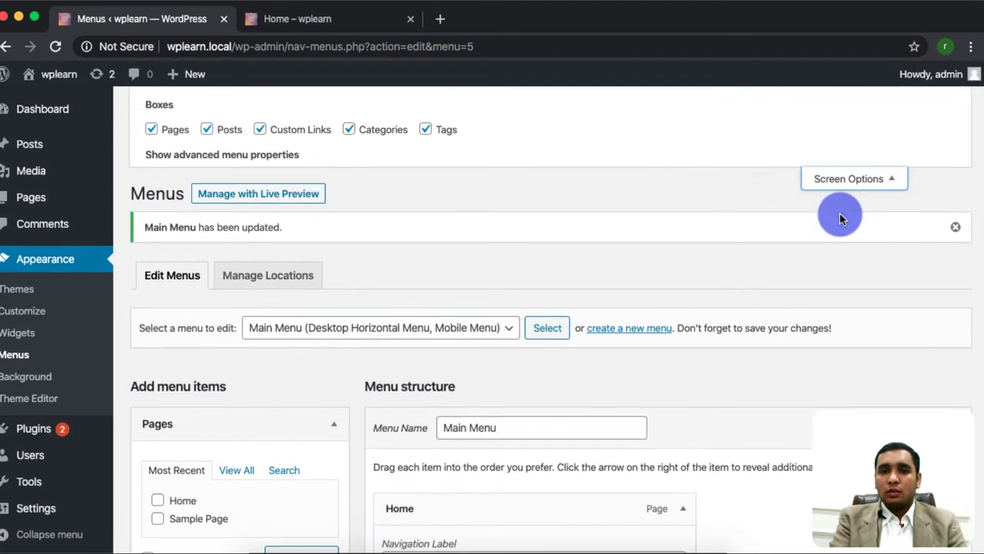
pyautogui.scroll(-5, 751, 466)
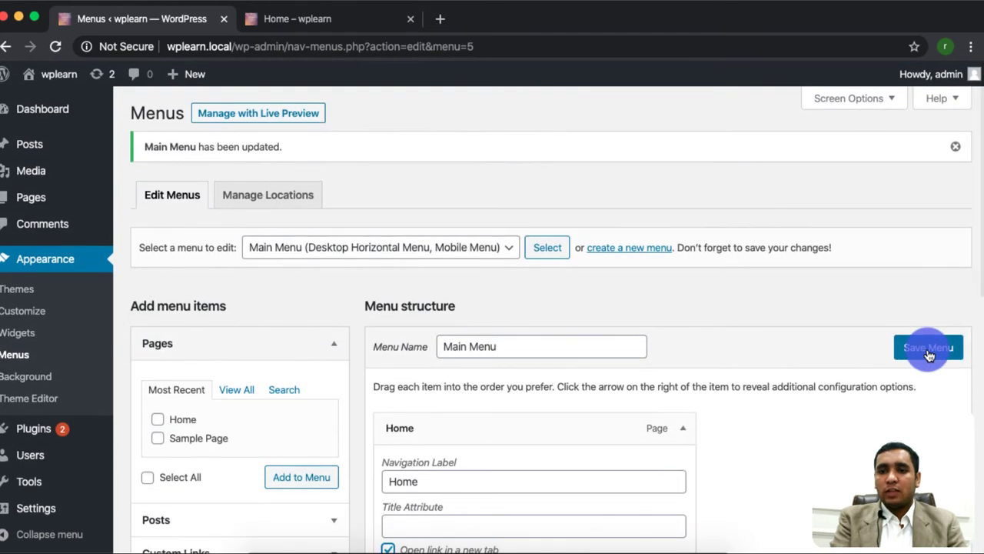
pyautogui.click(927, 347)
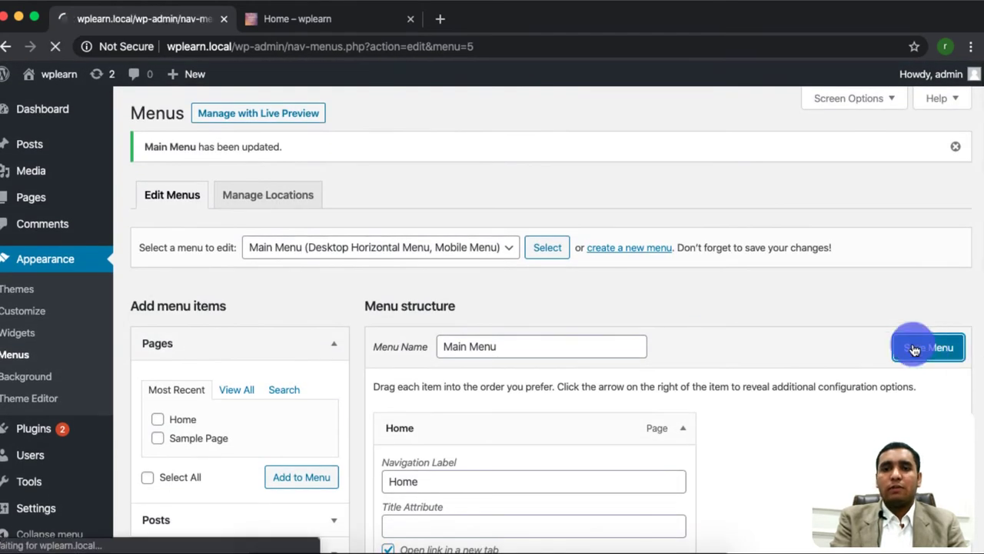
# Reload the site's Home page, test the Home menu link's new-tab behaviour, and return to the menu editor.
pyautogui.click(349, 19)
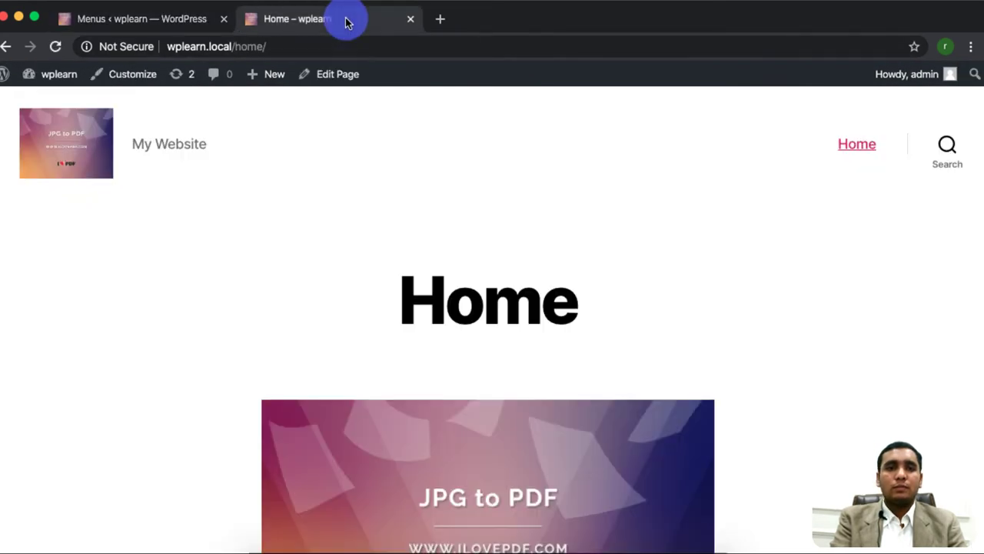
pyautogui.click(57, 46)
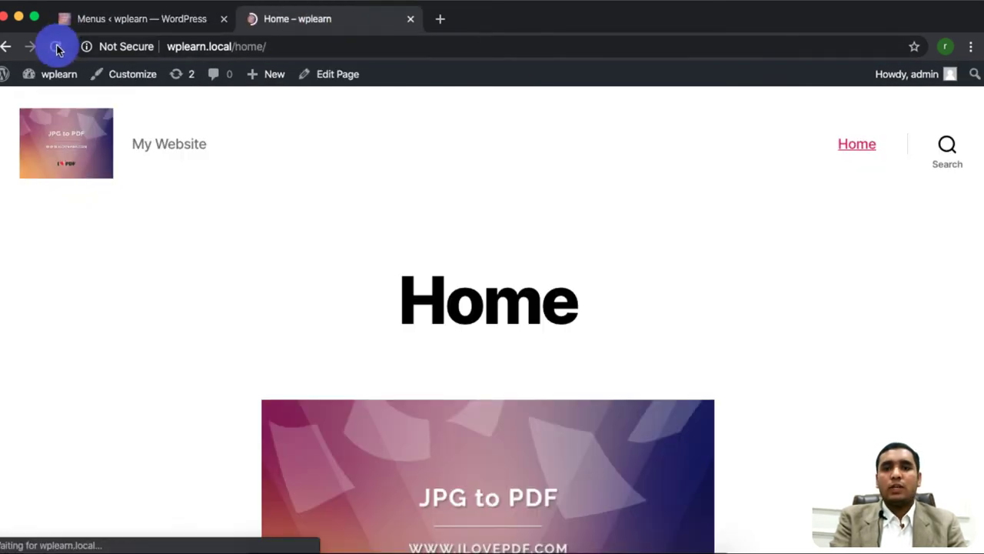
pyautogui.click(855, 149)
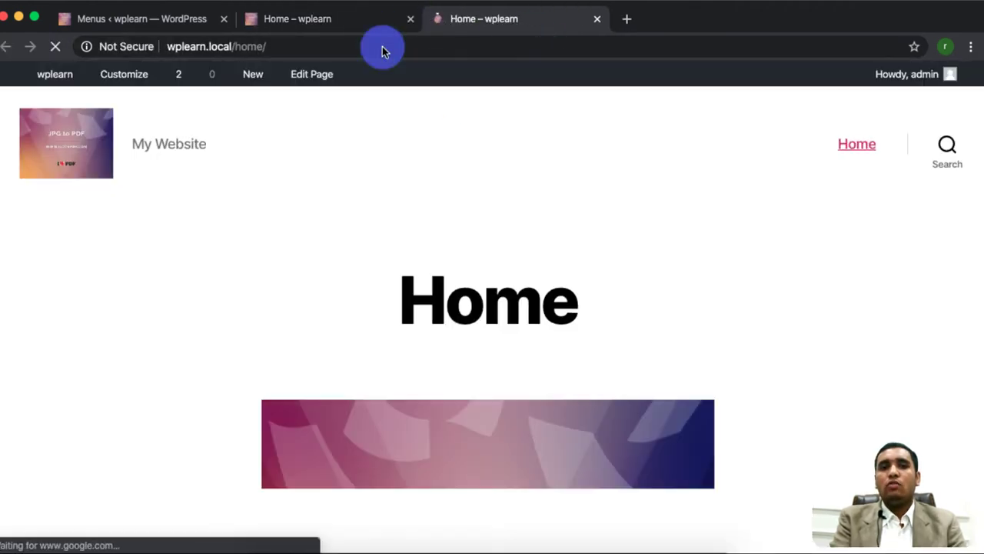
pyautogui.click(143, 18)
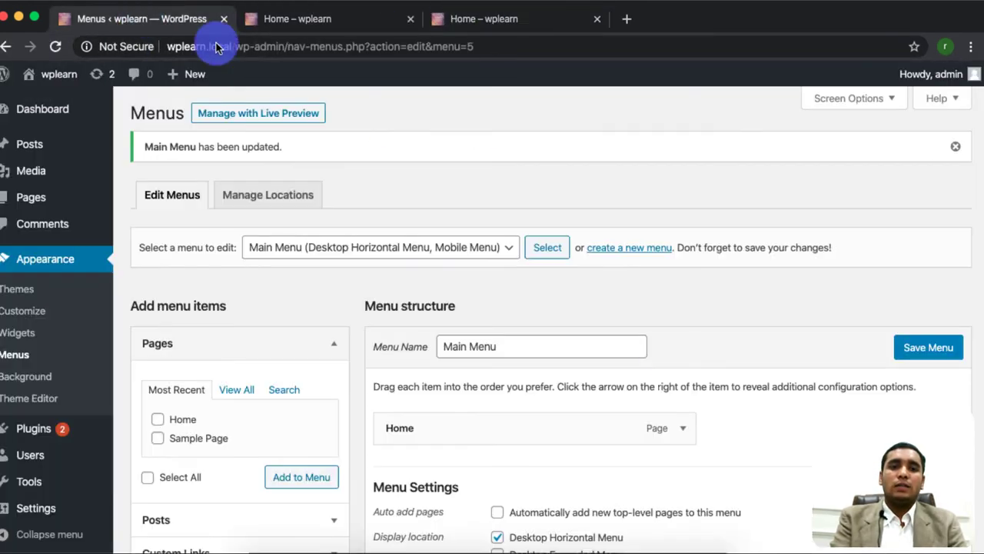
pyautogui.scroll(-3, 671, 356)
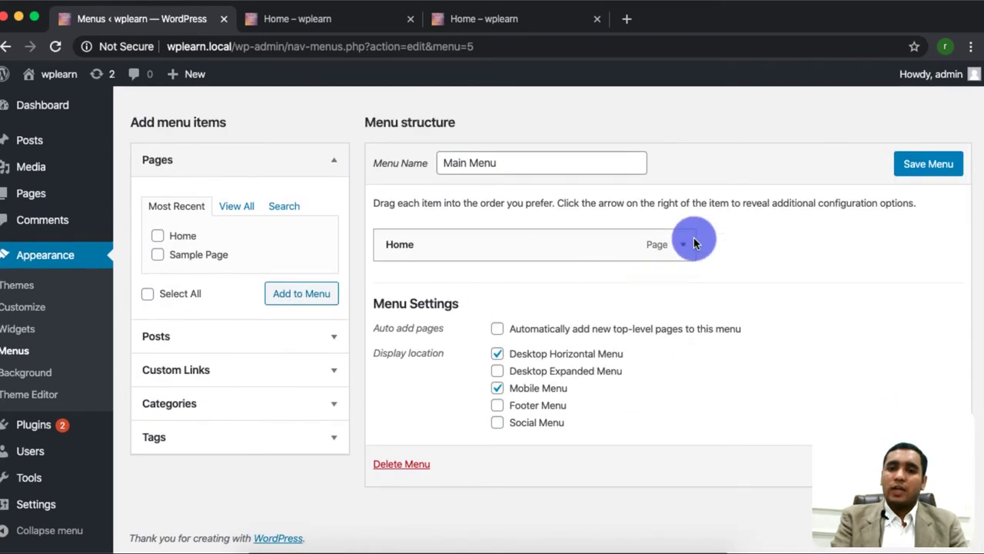
pyautogui.click(512, 24)
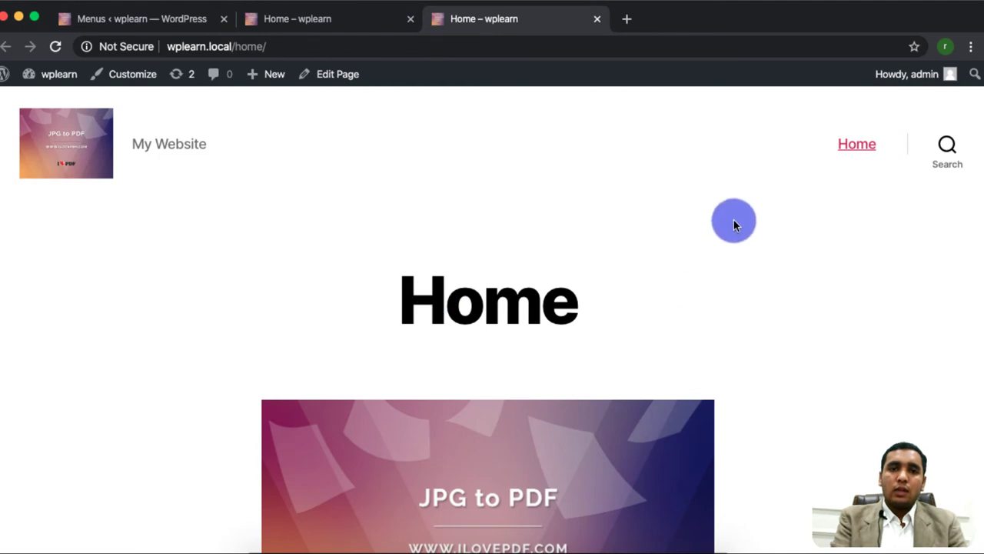
pyautogui.click(116, 11)
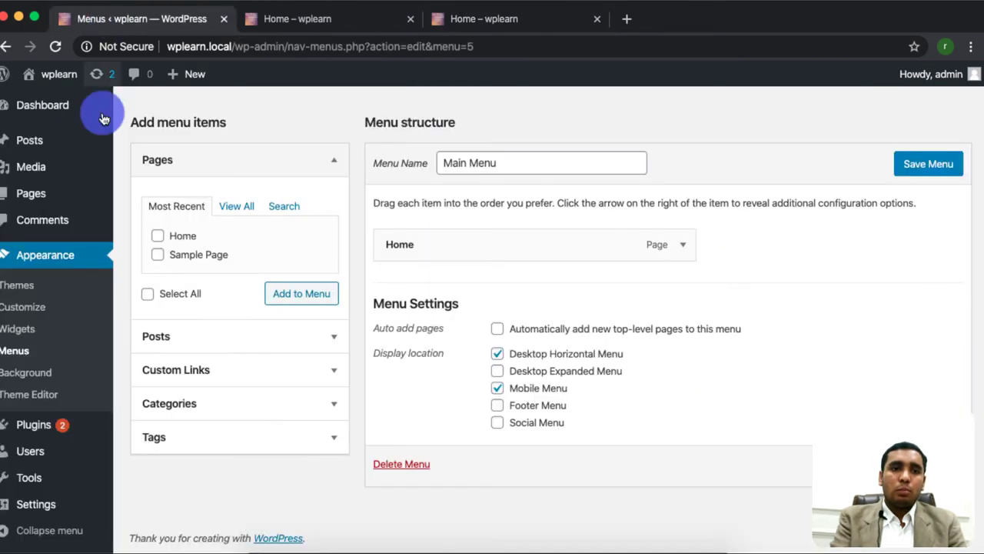
# Open the Posts list in a separate browser tab and examine the category list and the categories assigned to the recipe post.
pyautogui.keyDown('super'); pyautogui.click(40, 145); pyautogui.keyUp('super')
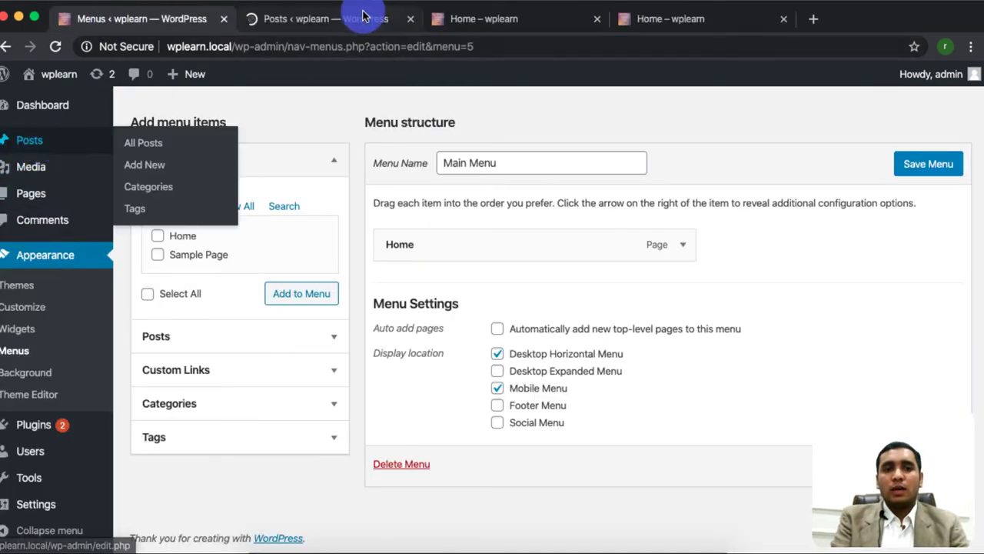
pyautogui.click(351, 19)
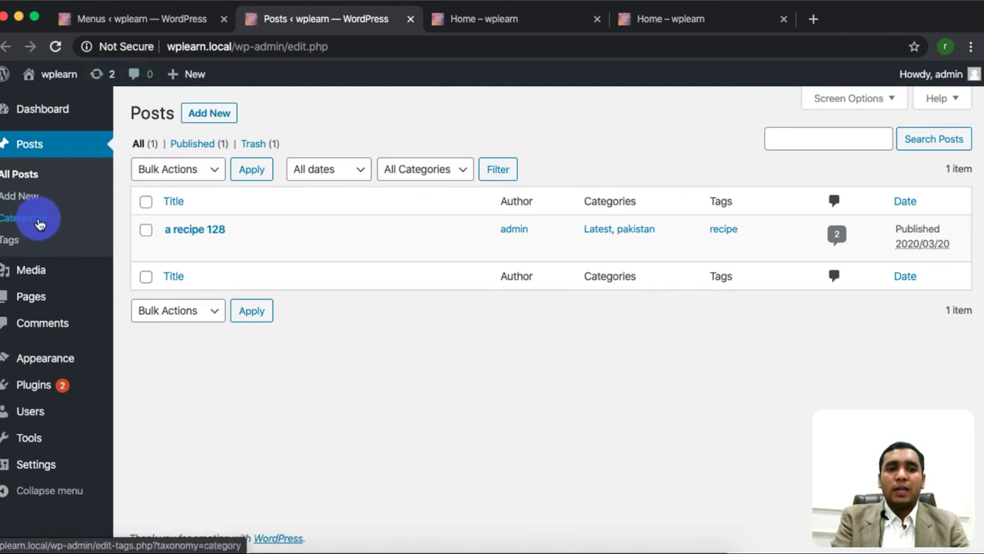
pyautogui.click(52, 219)
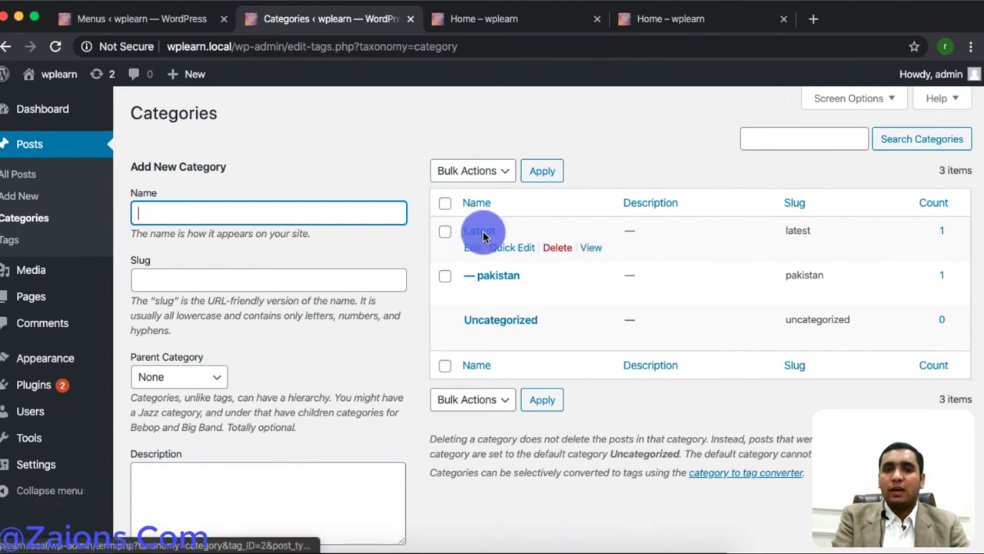
pyautogui.click(671, 17)
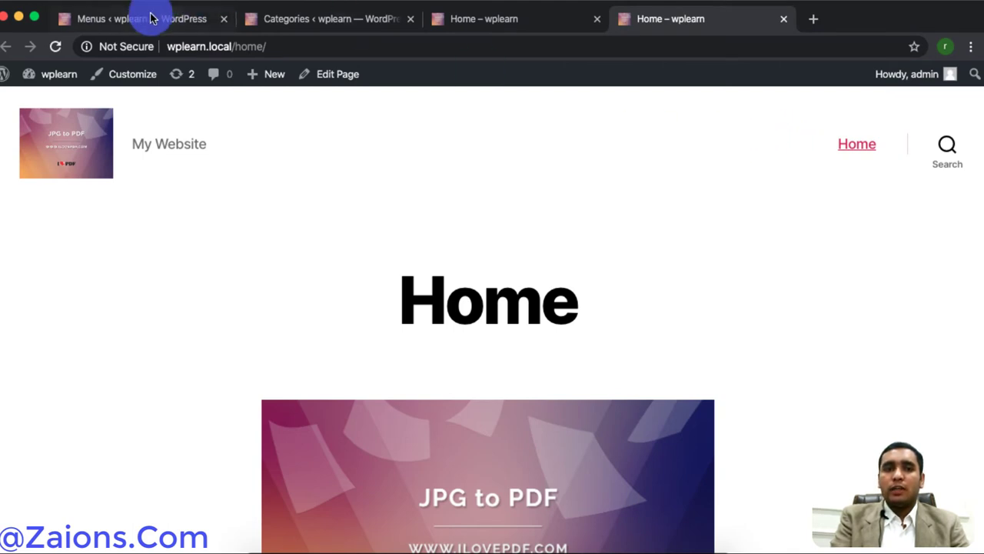
pyautogui.click(266, 19)
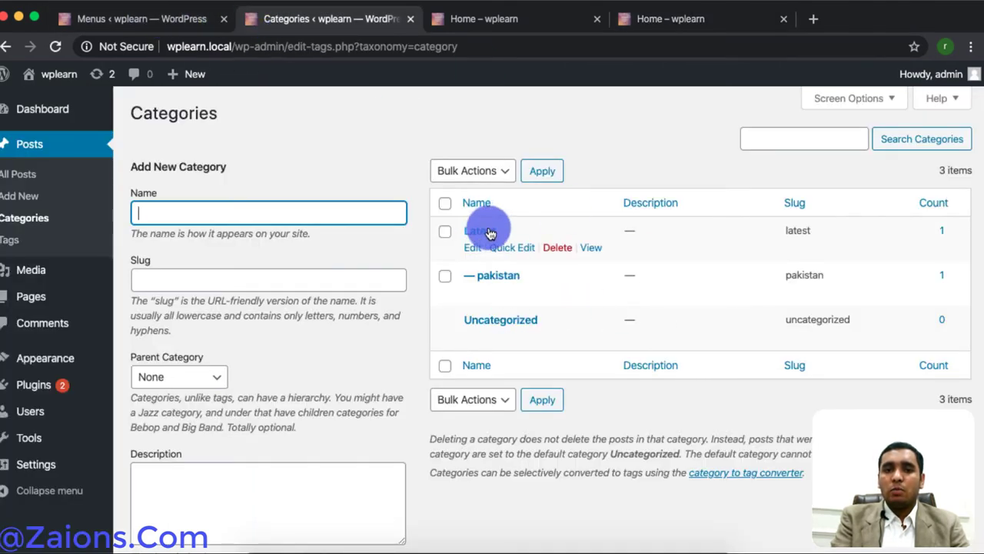
pyautogui.click(27, 183)
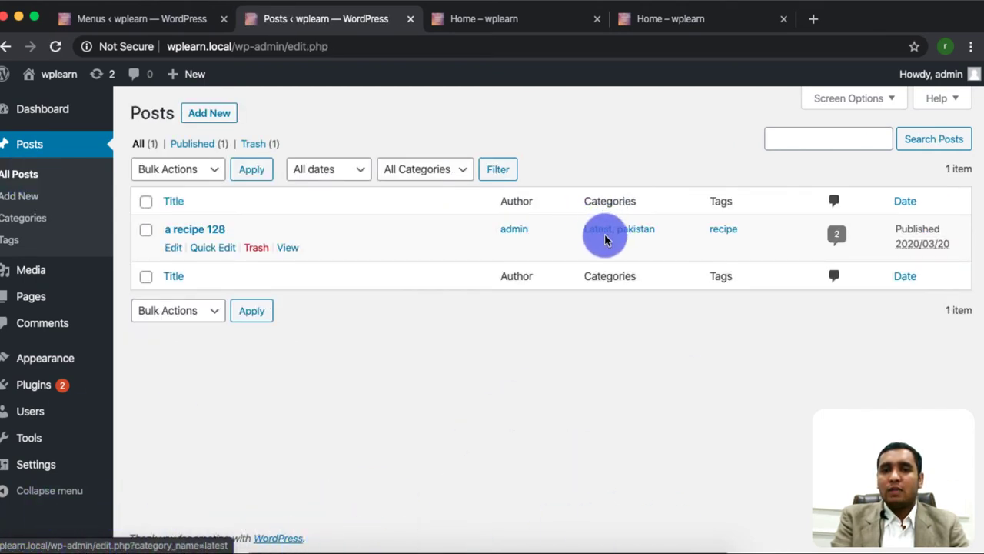
pyautogui.click(673, 20)
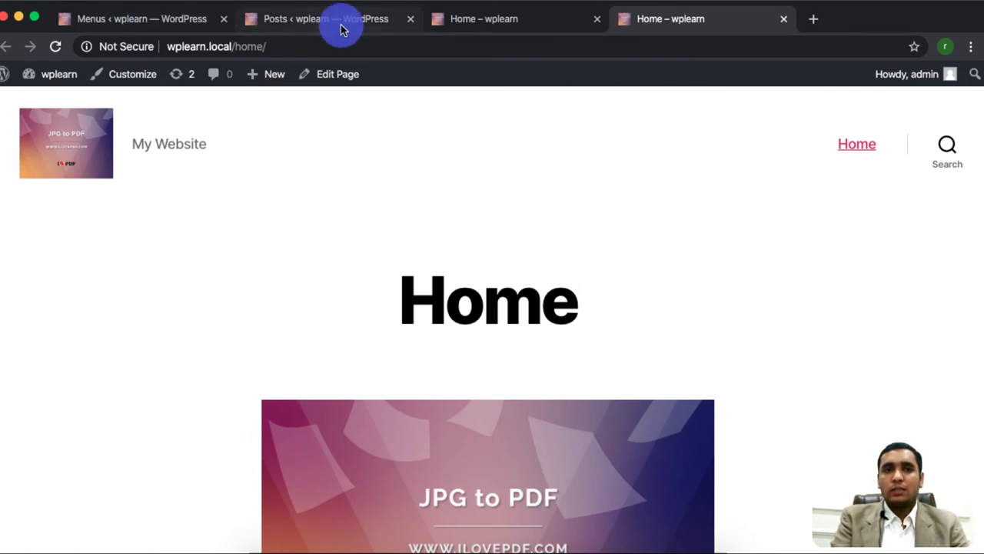
# List all categories in the menu editor, add the Latest category to Main Menu and save the menu.
pyautogui.click(123, 23)
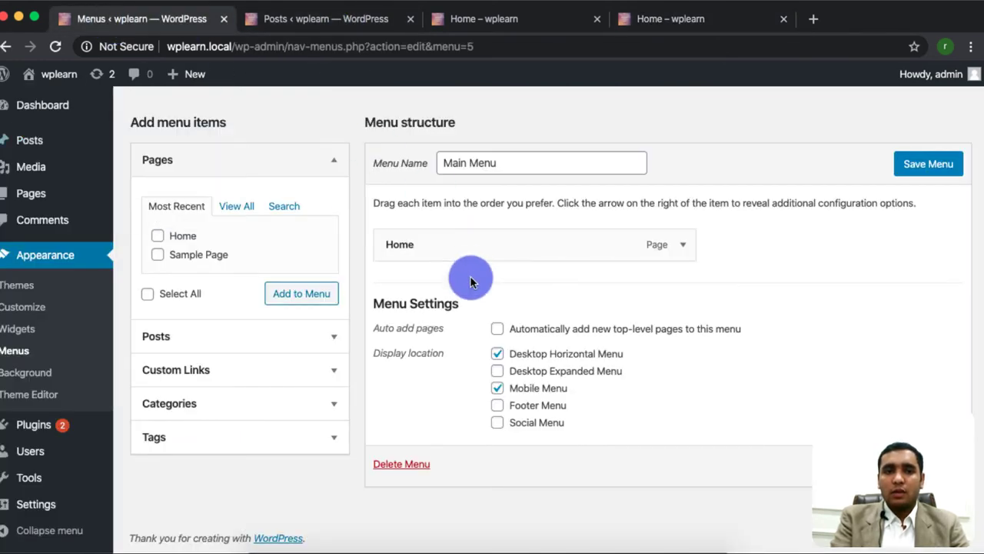
pyautogui.click(214, 398)
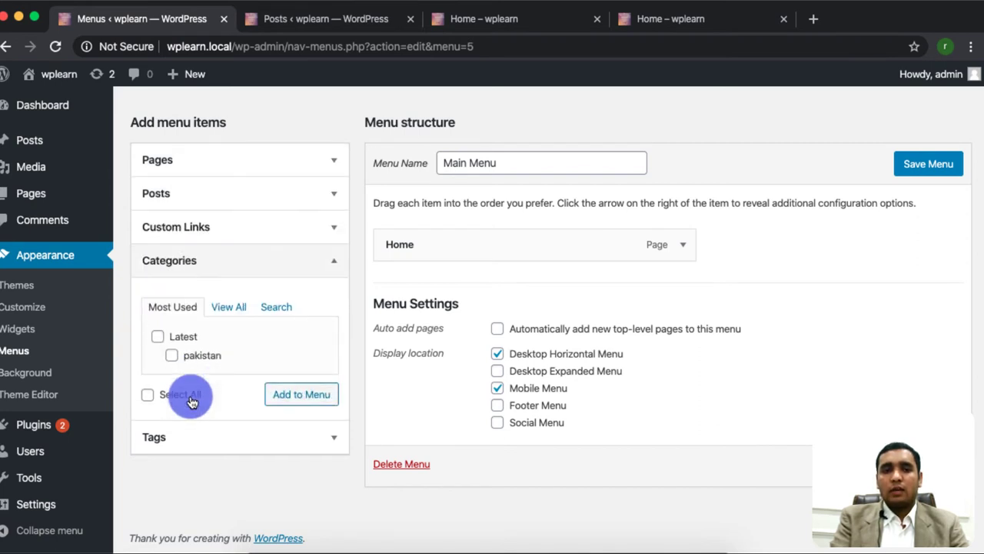
pyautogui.click(229, 304)
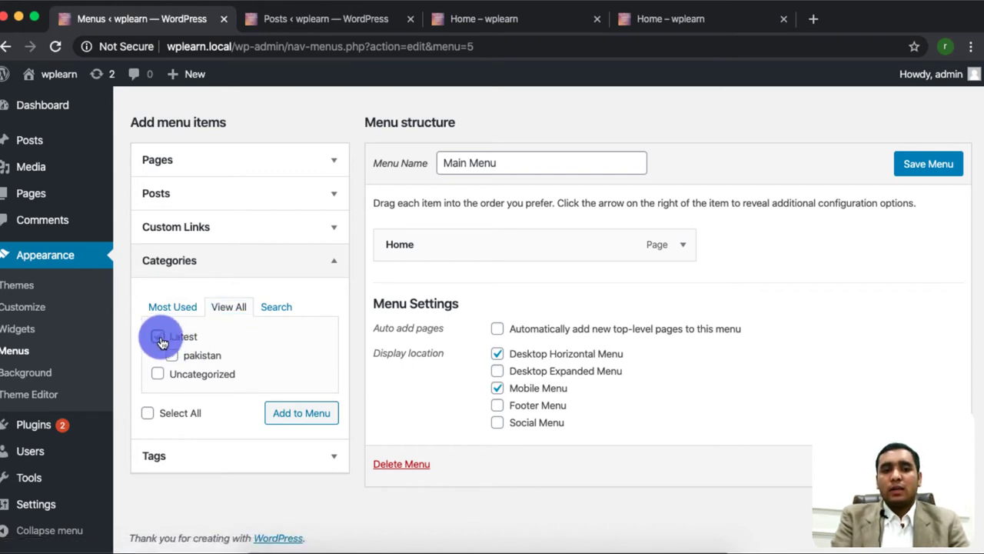
pyautogui.click(286, 413)
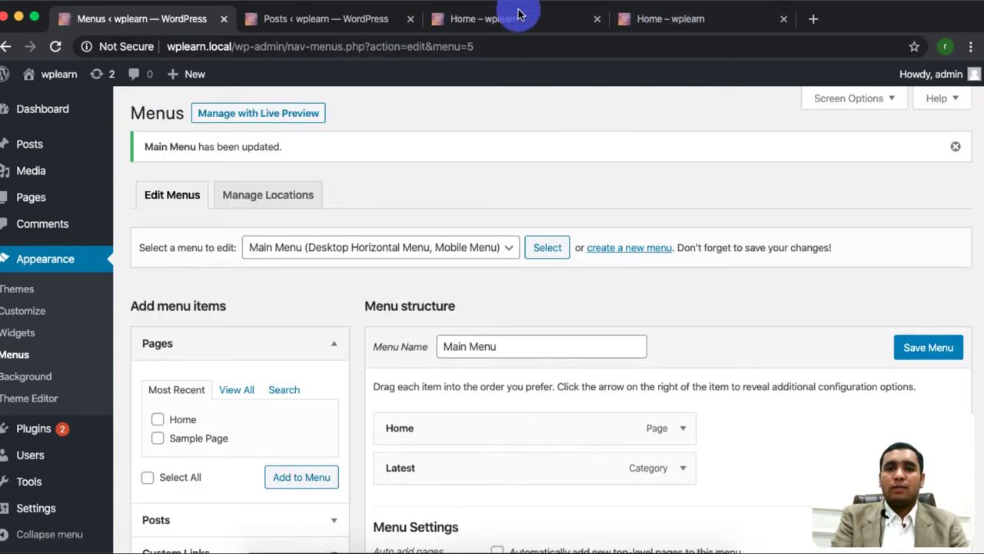
# Reload the site's Home page and follow the Latest menu link to view the category's posts.
pyautogui.click(518, 16)
pyautogui.click(54, 47)
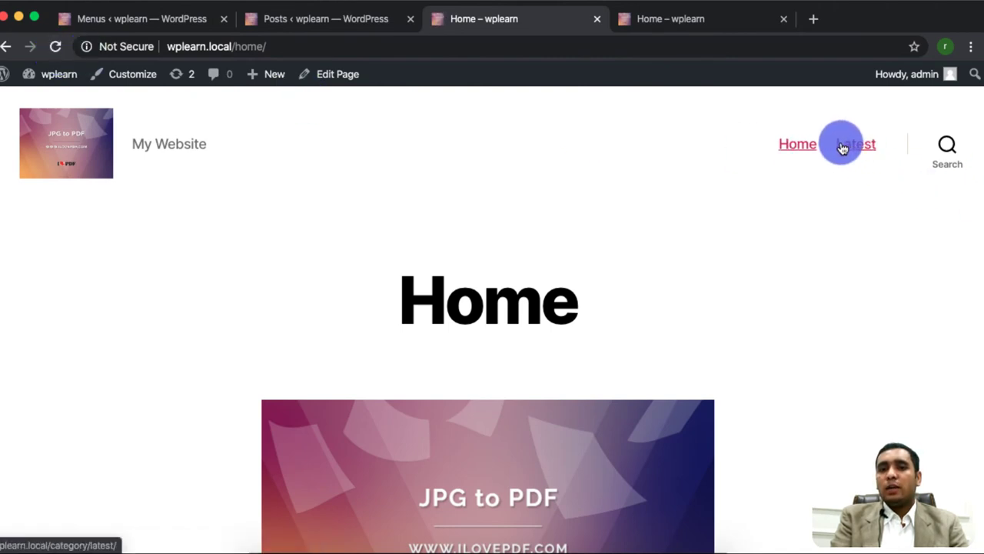
pyautogui.click(863, 149)
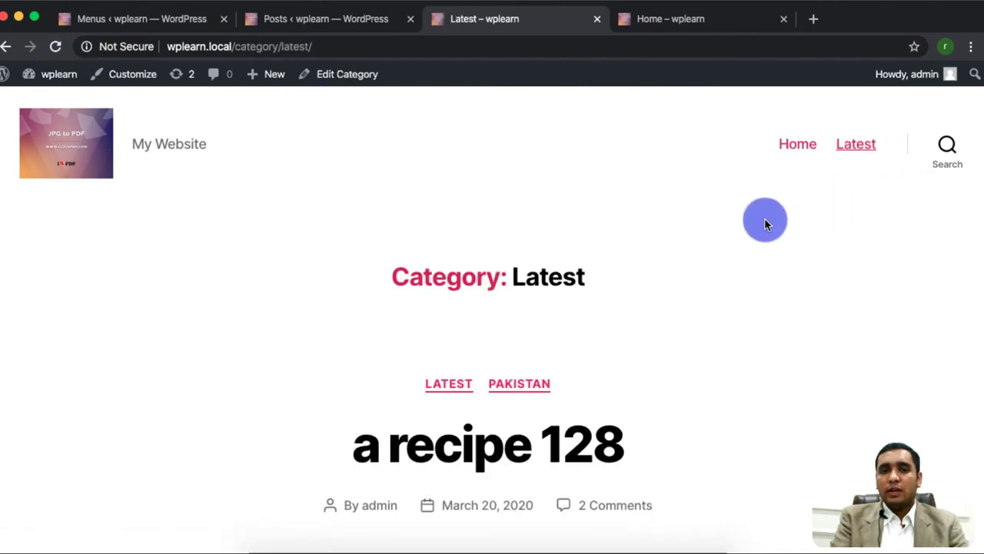
# Look through the posts listed on the Latest category page of the live site.
pyautogui.scroll(-1, 649, 389)
pyautogui.scroll(-15, 776, 360)
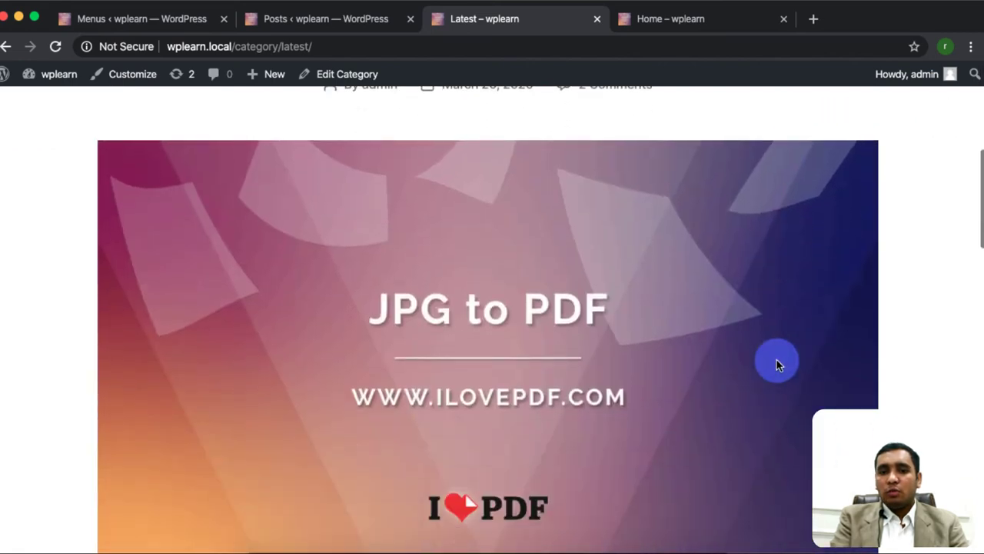
pyautogui.scroll(-5, 776, 360)
pyautogui.scroll(20, 776, 359)
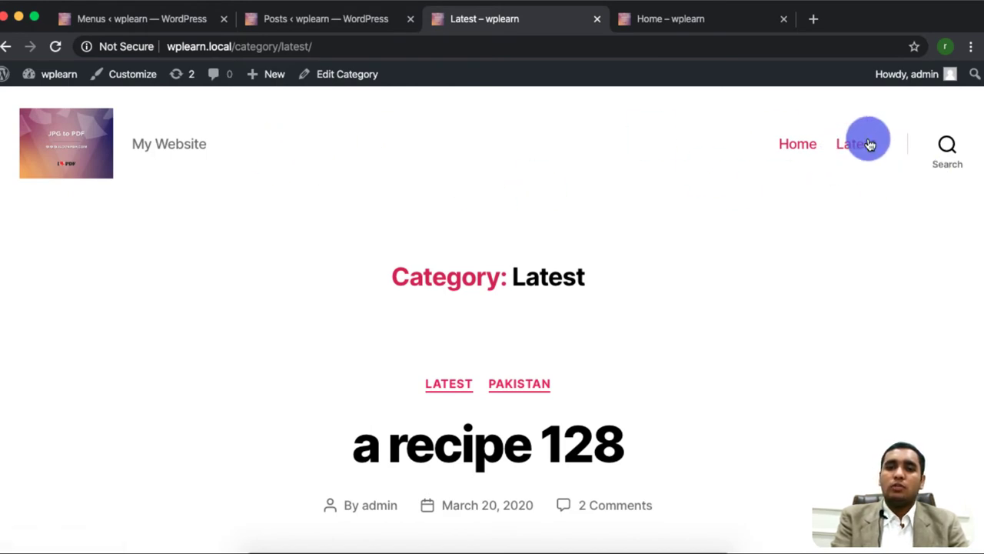
pyautogui.scroll(-10, 658, 396)
pyautogui.scroll(-10, 659, 398)
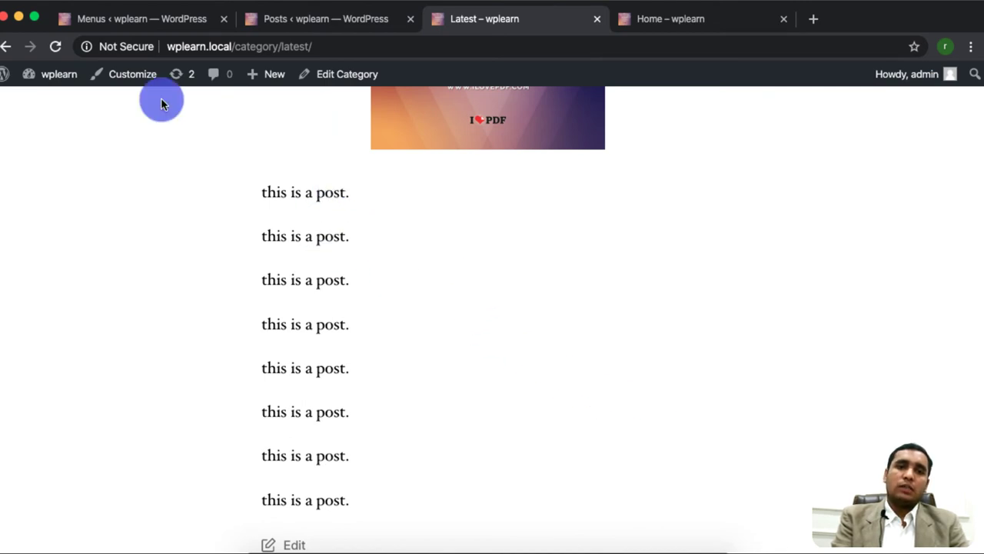
# Return to the menu editor, review Main Menu's items and display locations, and save the menu.
pyautogui.click(127, 18)
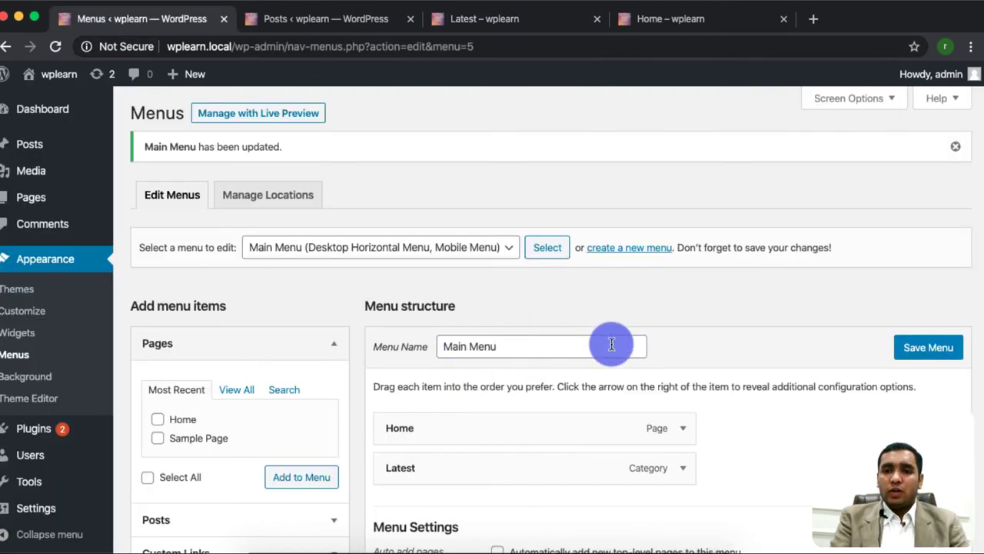
pyautogui.scroll(-3, 624, 445)
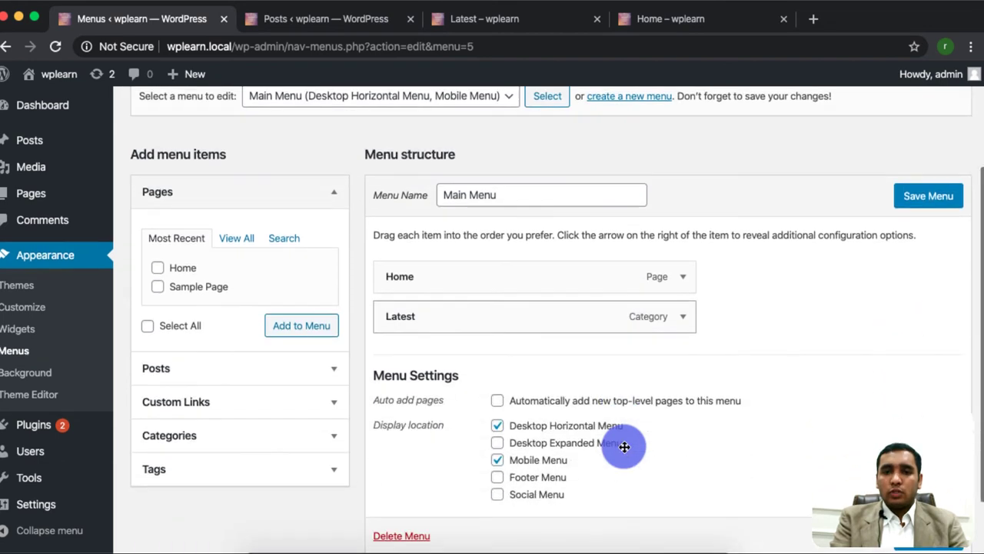
pyautogui.click(922, 535)
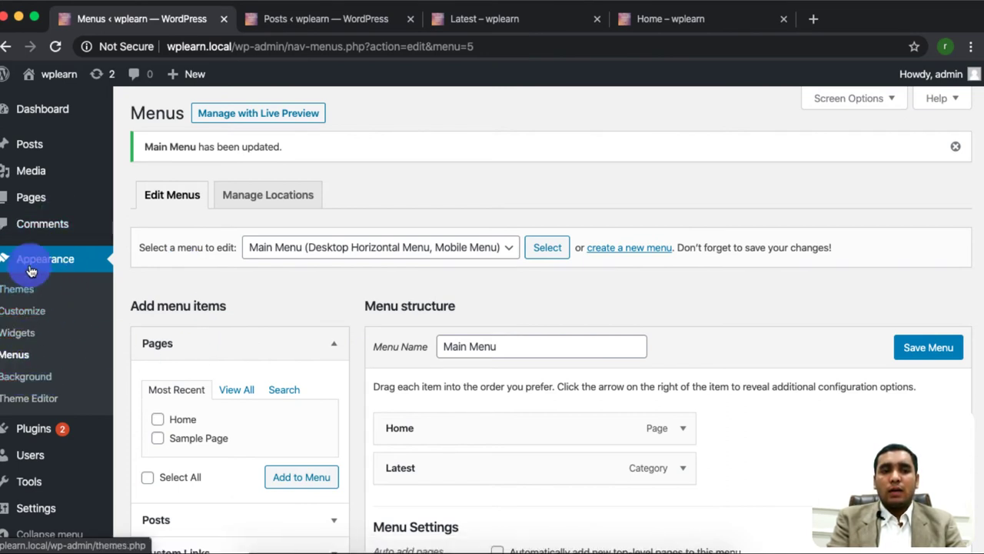
# View the theme's Background Image settings in the Customizer and leave it for the Theme Editor.
pyautogui.click(29, 379)
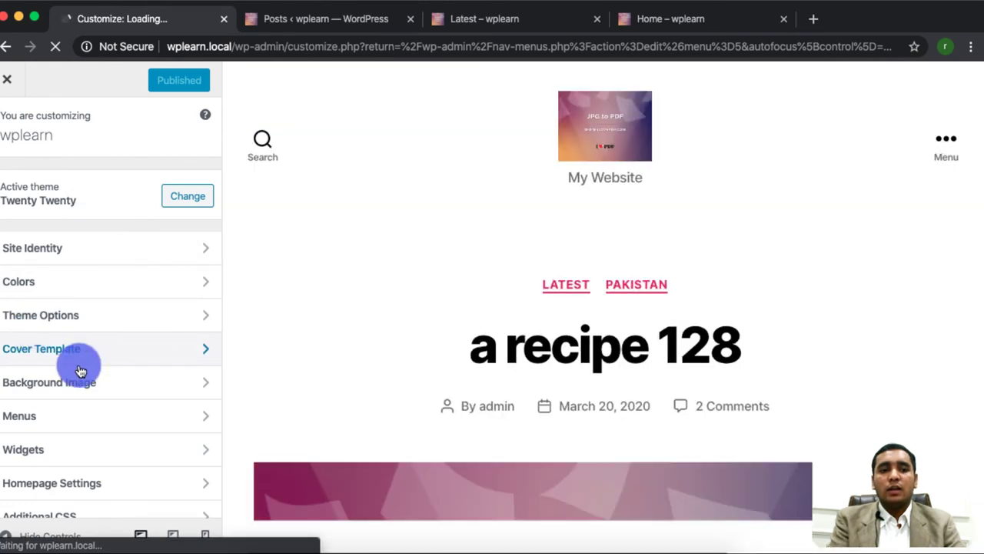
pyautogui.click(77, 381)
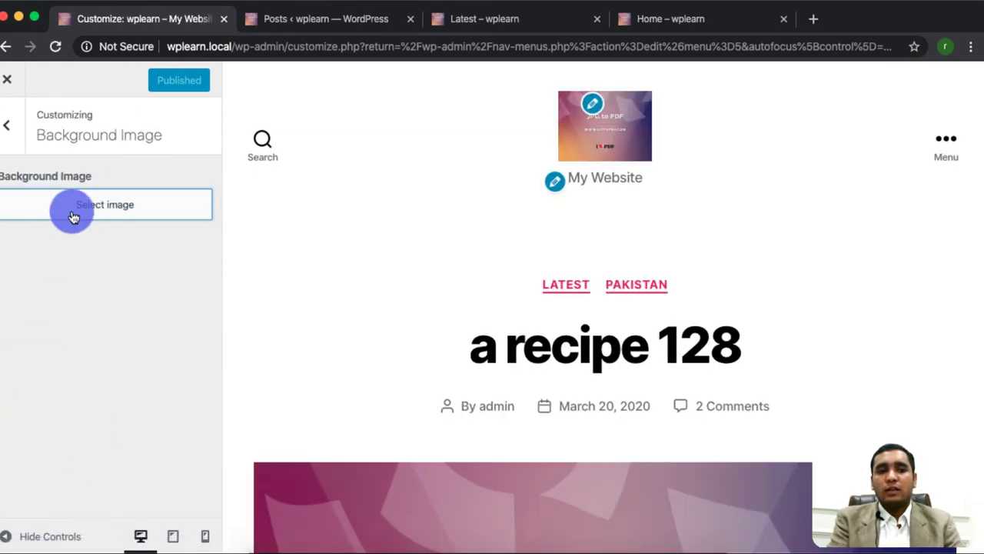
pyautogui.click(7, 125)
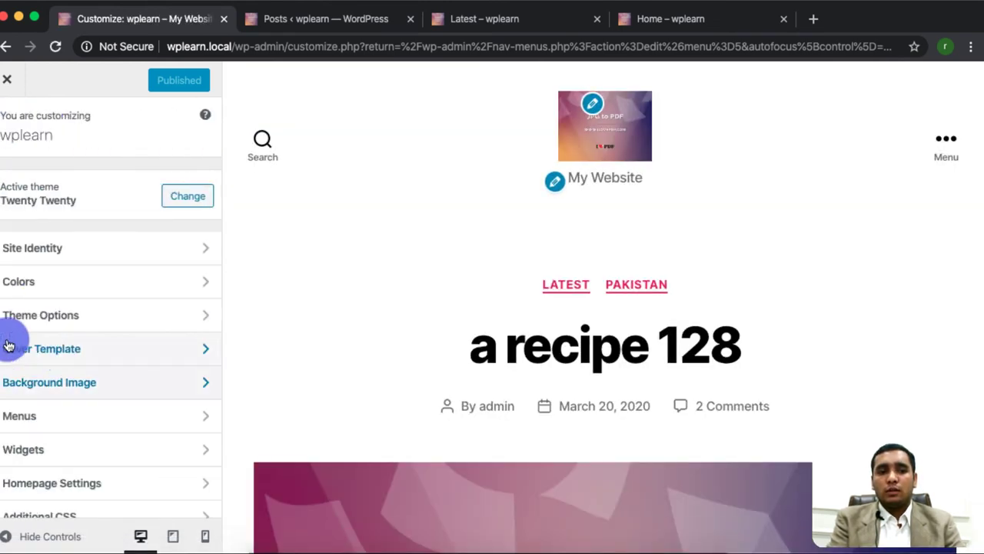
pyautogui.click(26, 382)
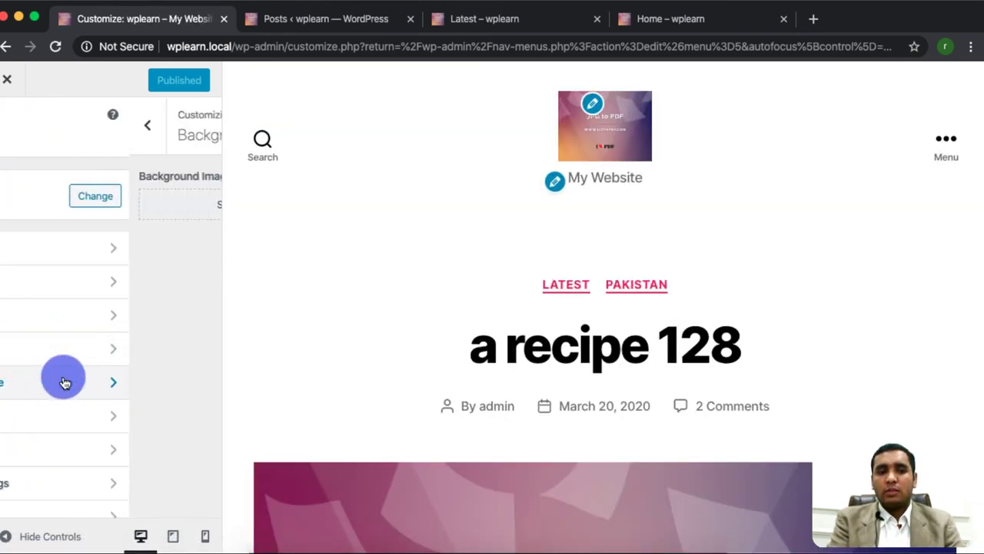
pyautogui.click(9, 87)
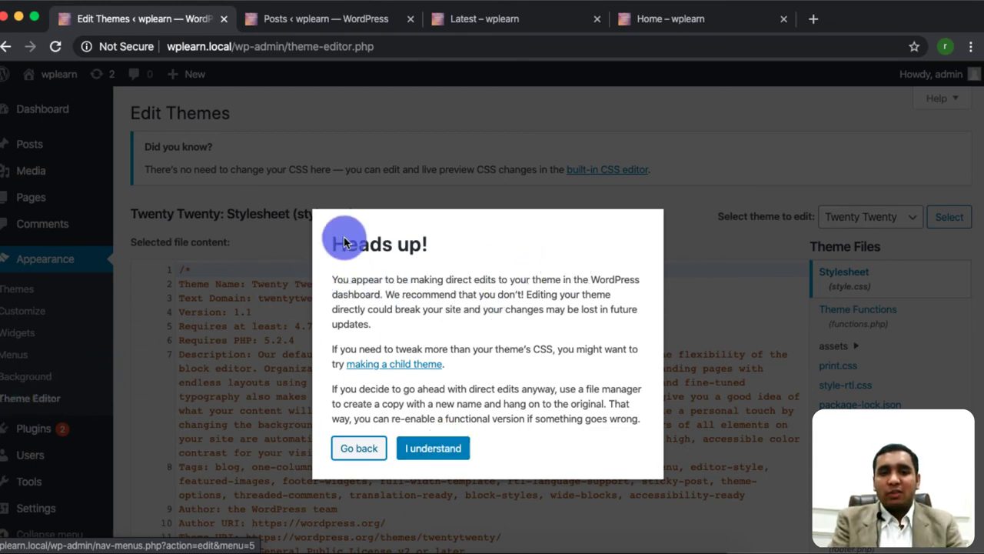
# Read the Theme Editor's Heads up! warning about direct theme edits and acknowledge it.
pyautogui.moveTo(337, 246); pyautogui.dragTo(459, 243)
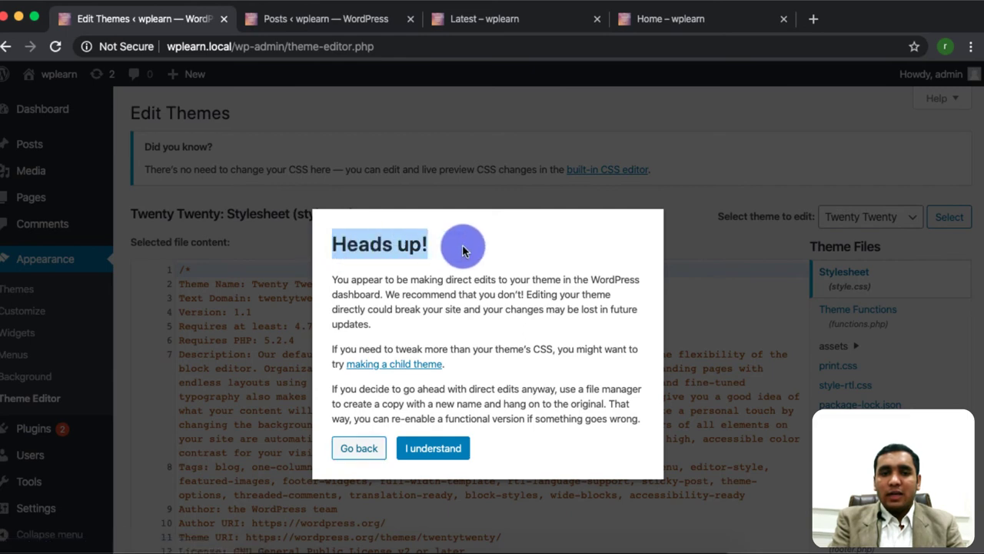
pyautogui.moveTo(331, 279); pyautogui.dragTo(661, 420)
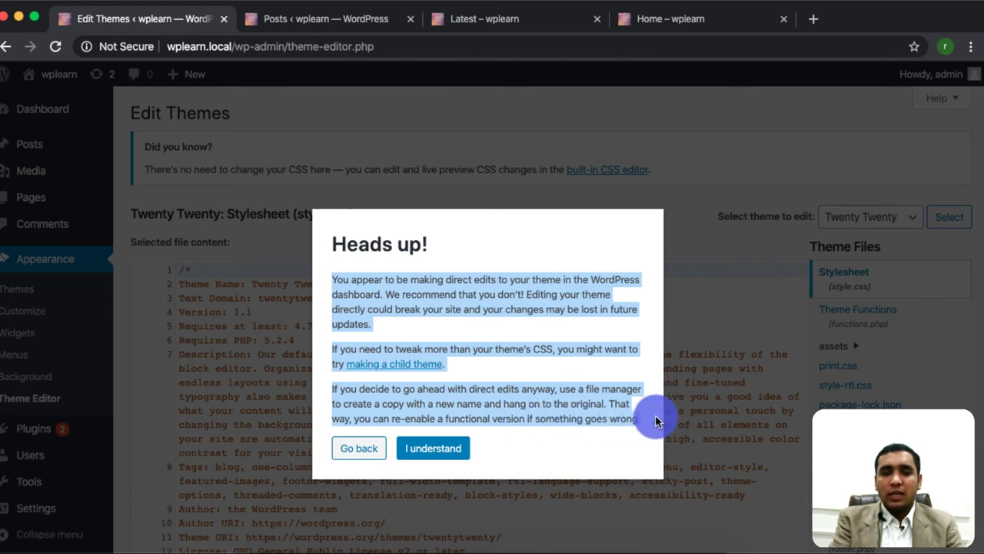
pyautogui.click(656, 421)
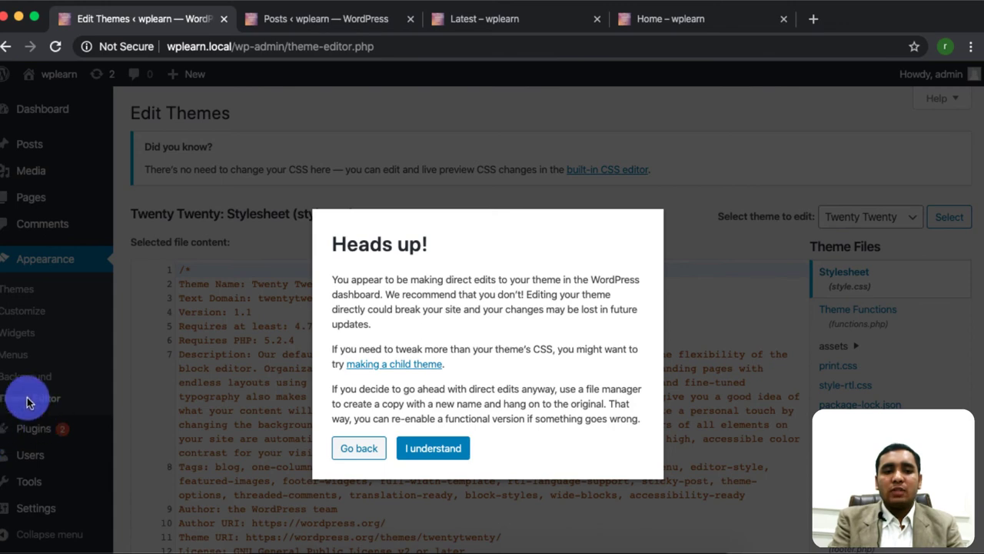
pyautogui.click(432, 448)
# Look through the beginning of Twenty Twenty's style.css, including its header information and table of contents.
pyautogui.scroll(-10, 330, 268)
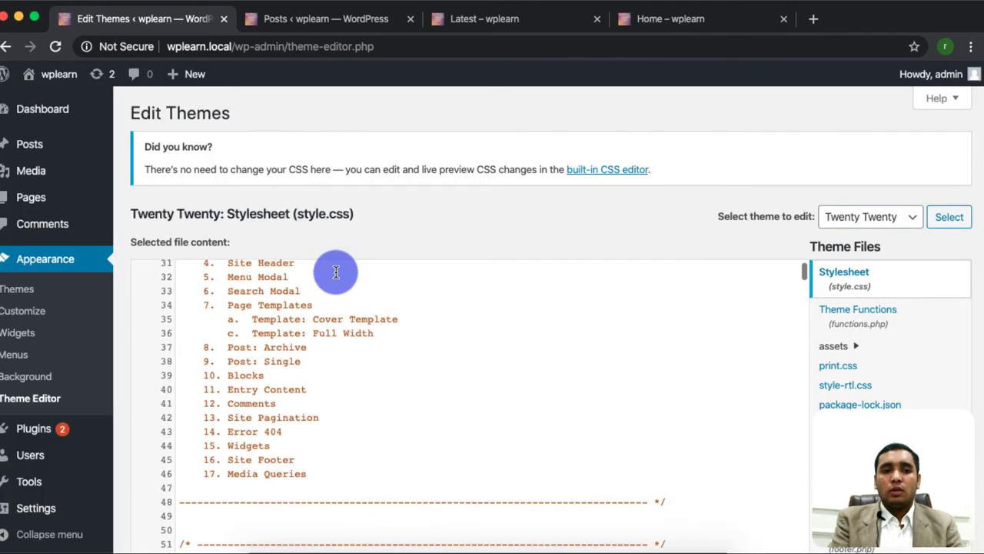
pyautogui.scroll(-4, 379, 210)
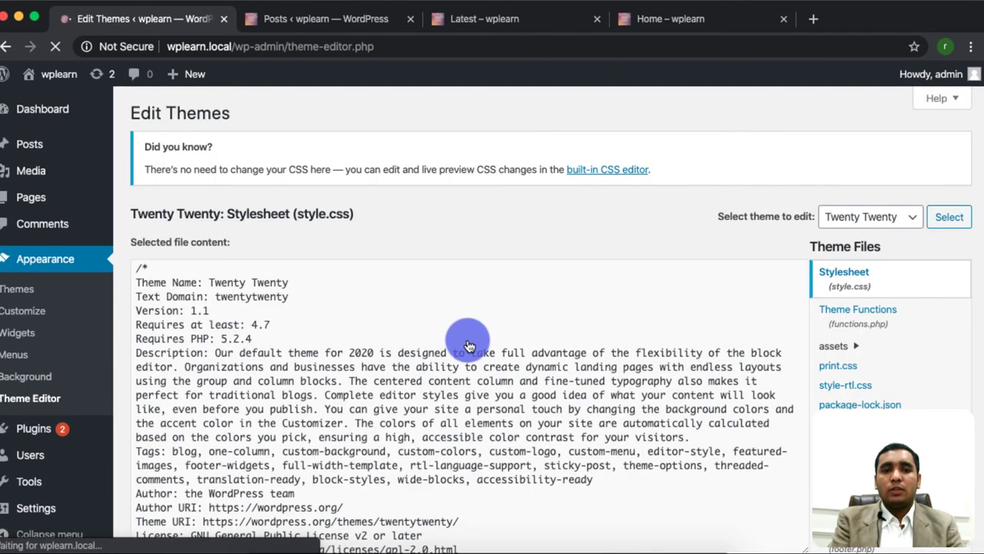
pyautogui.scroll(-4, 351, 257)
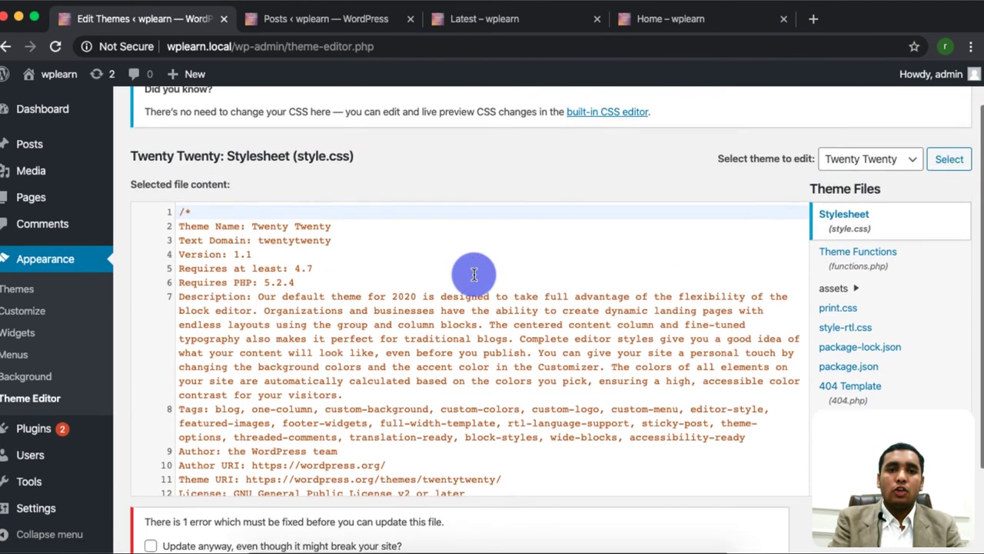
pyautogui.scroll(3, 472, 272)
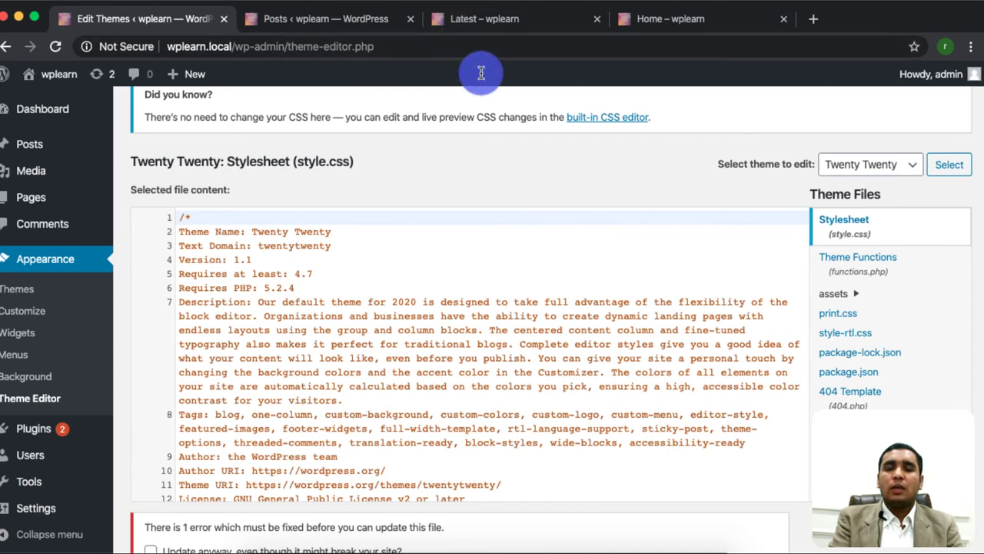
pyautogui.scroll(-10, 388, 435)
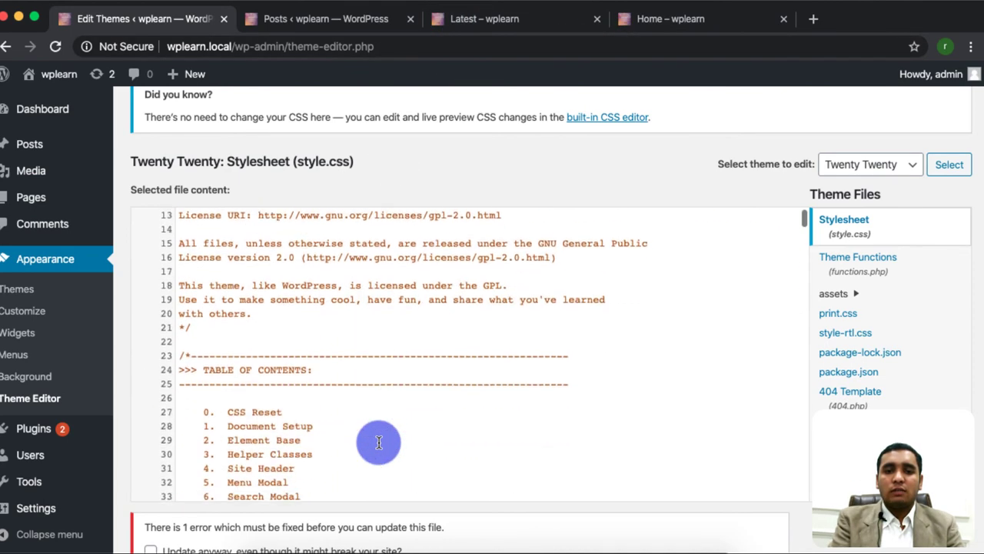
# On the live Home page, inspect the About Us heading to check its HTML tag and close the inspector.
pyautogui.click(669, 18)
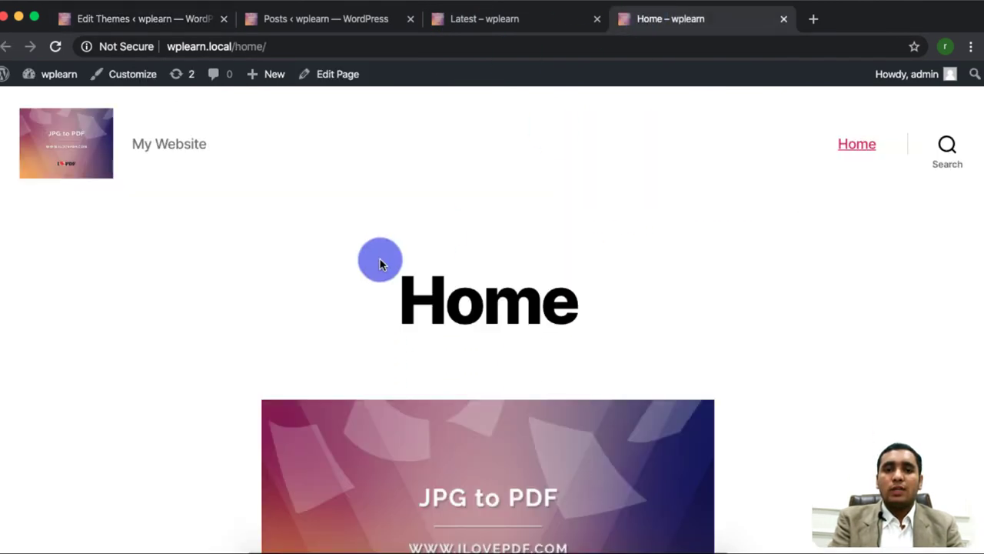
pyautogui.scroll(-10, 445, 351)
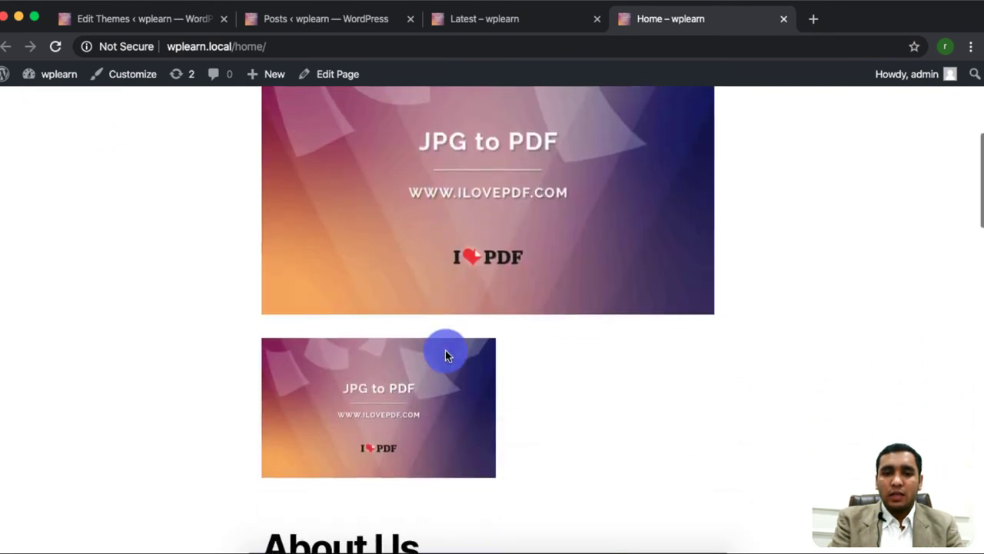
pyautogui.scroll(1, 445, 351)
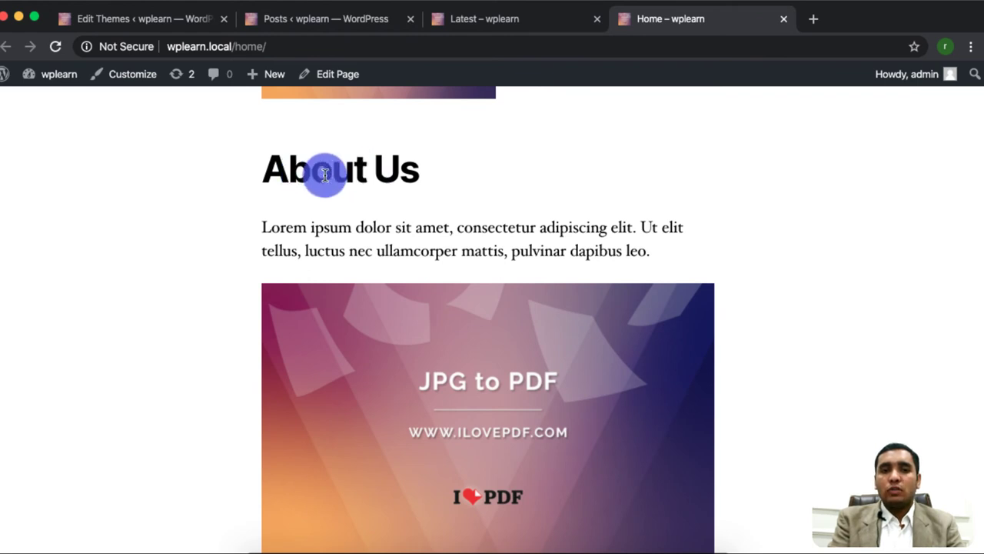
pyautogui.doubleClick(351, 171)
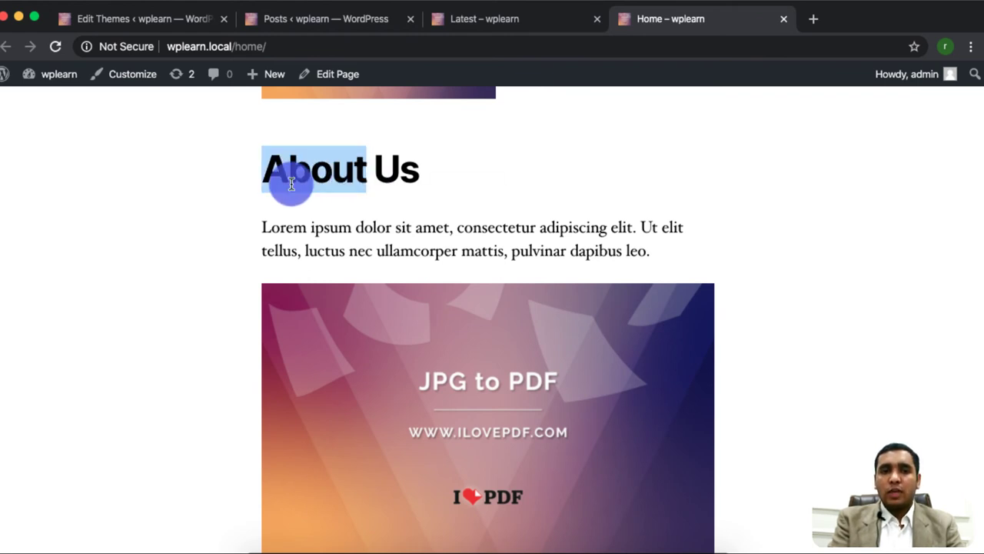
pyautogui.rightClick(346, 167)
pyautogui.click(384, 250)
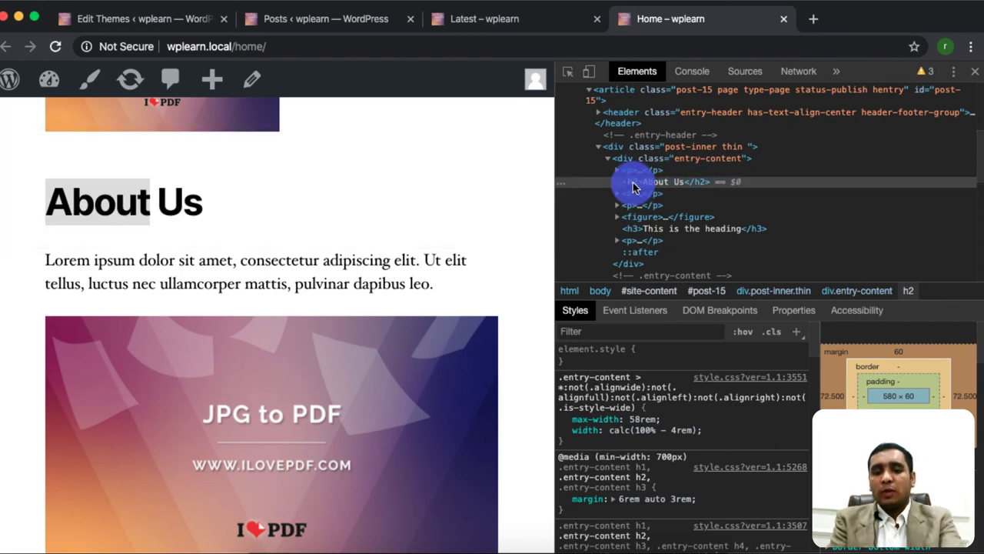
pyautogui.click(975, 70)
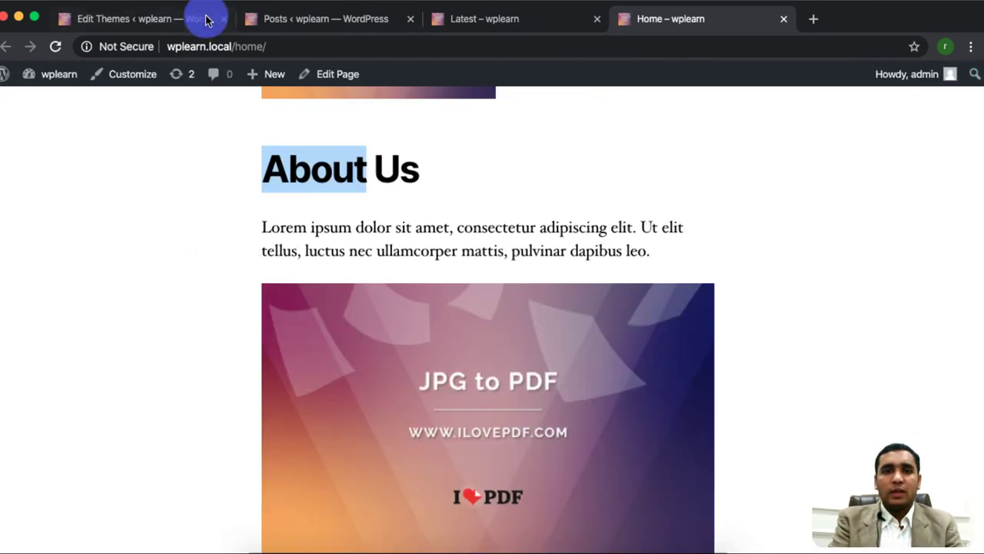
# Return to the Theme Editor, go to the end of style.css and add two blank lines after the last rule.
pyautogui.click(153, 26)
pyautogui.scroll(-15, 317, 342)
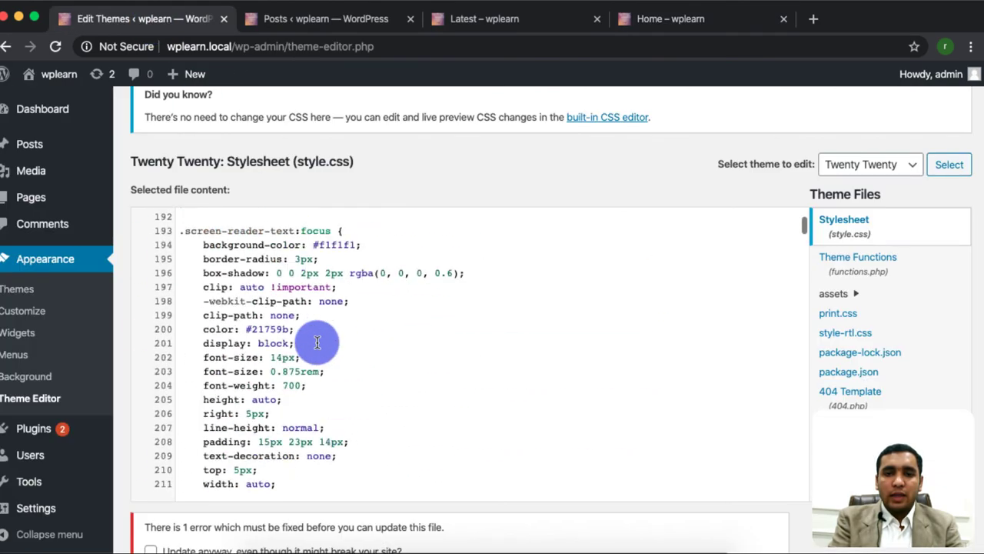
pyautogui.scroll(-20, 317, 342)
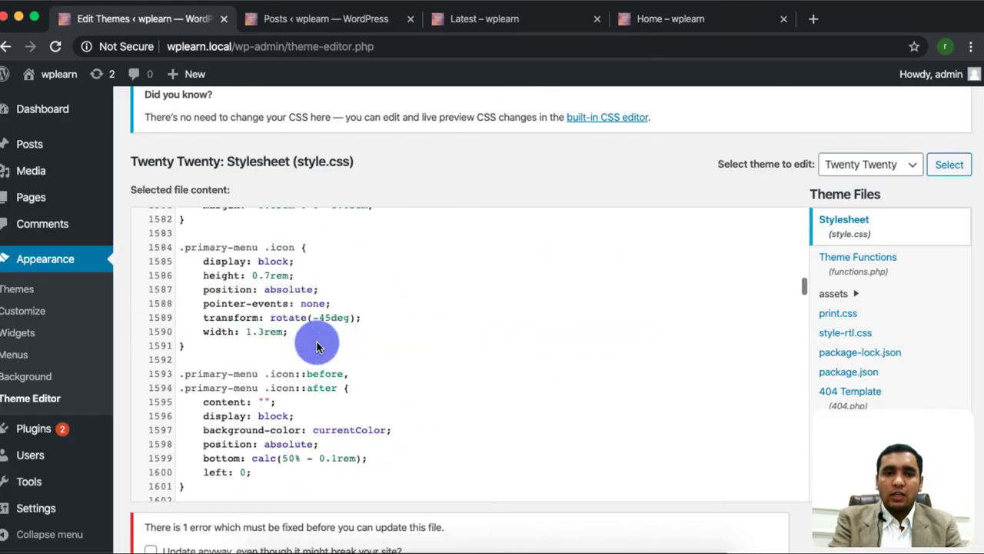
pyautogui.scroll(-20, 317, 346)
pyautogui.rightClick(318, 344)
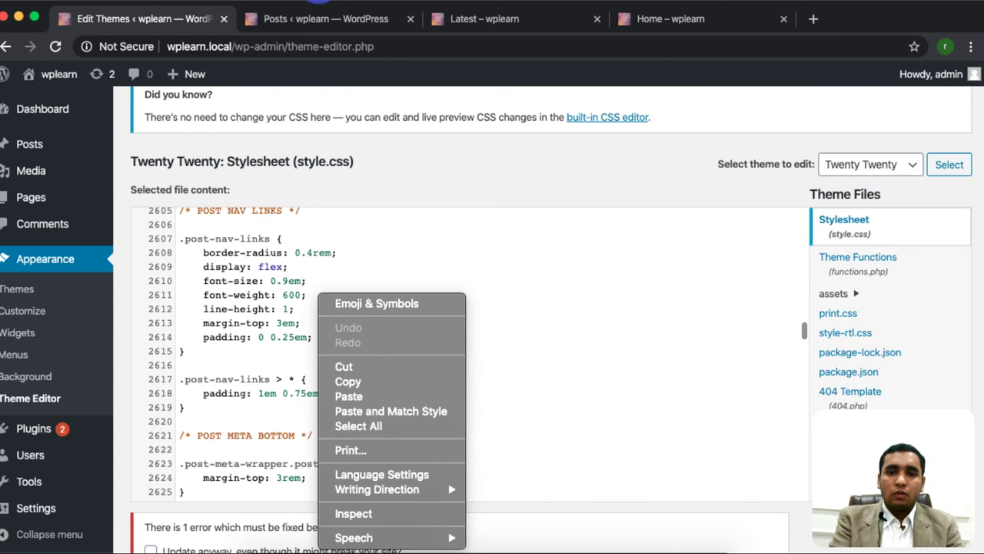
pyautogui.scroll(-15, 220, 397)
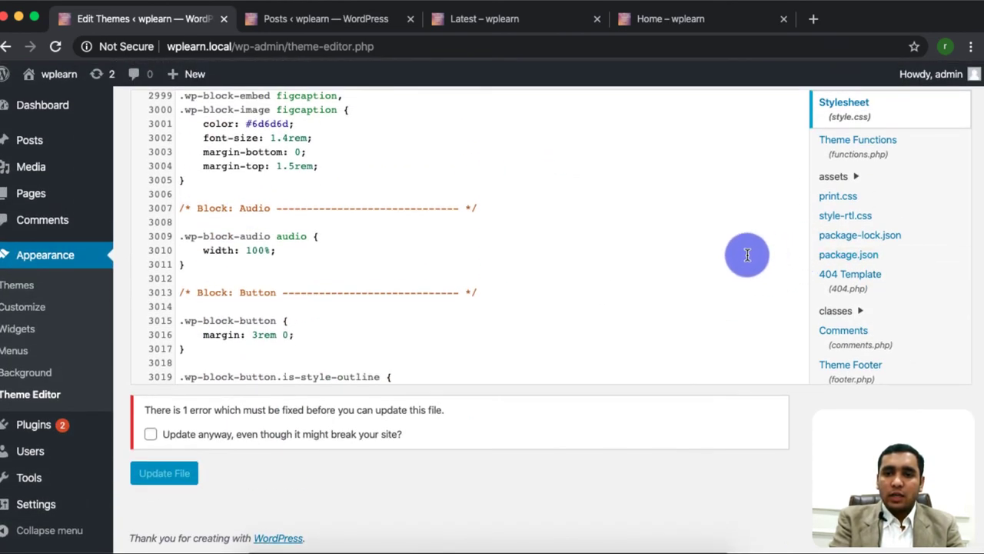
pyautogui.scroll(-4, 741, 256)
pyautogui.moveTo(802, 238); pyautogui.dragTo(806, 384)
pyautogui.click(389, 384)
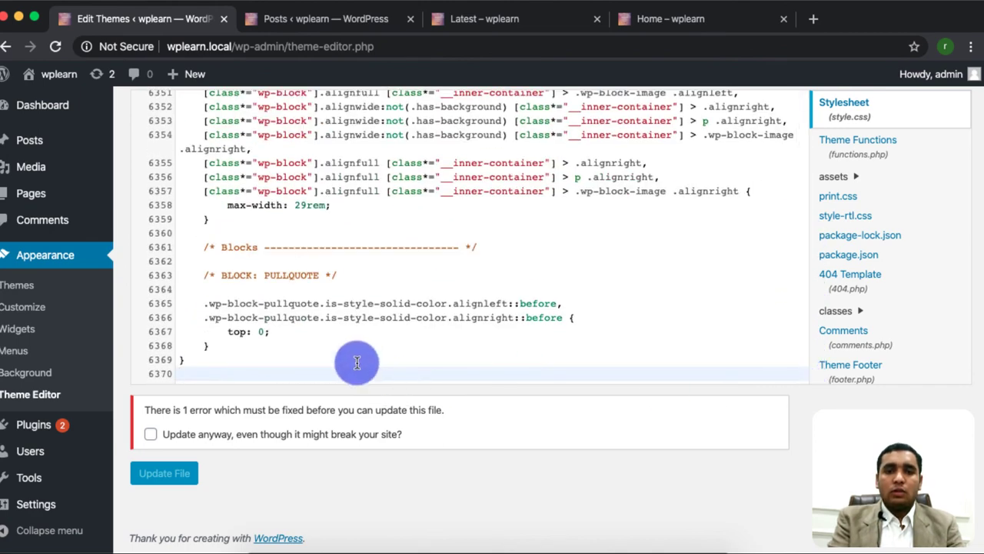
pyautogui.press('Return')
pyautogui.press('Return')
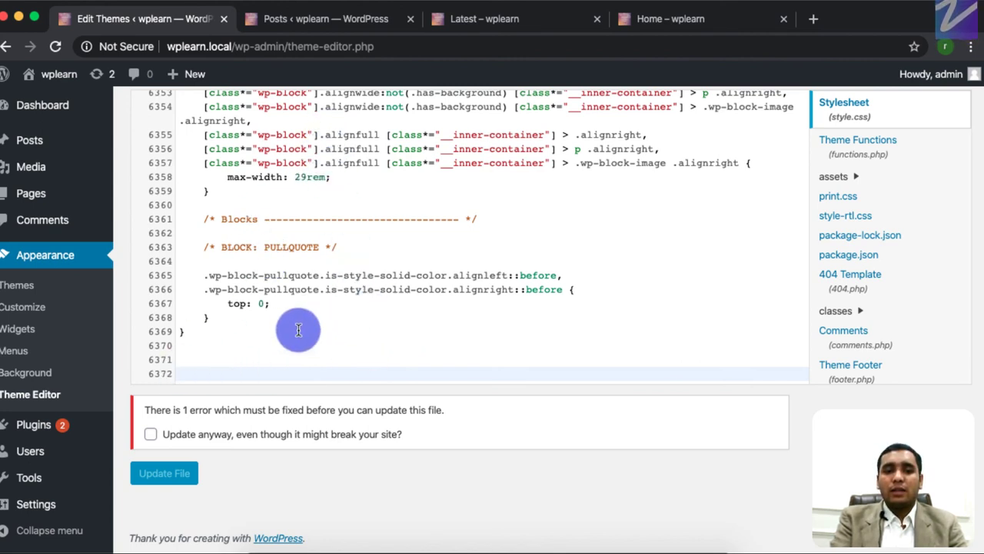
# Add an h2 rule with color: red at the end of style.css and update the file despite the reported error.
pyautogui.click(234, 364)
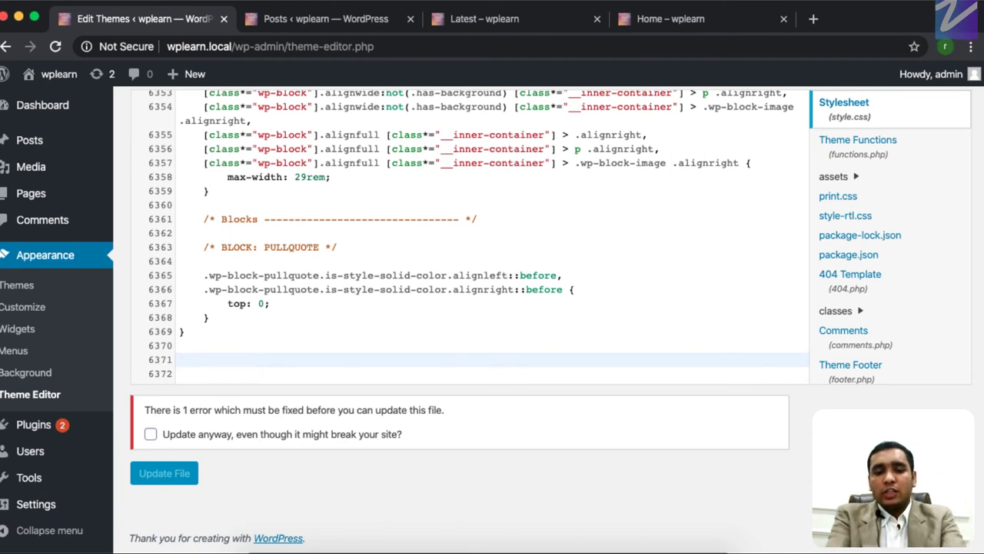
pyautogui.write('h2 {')
pyautogui.press('Return')
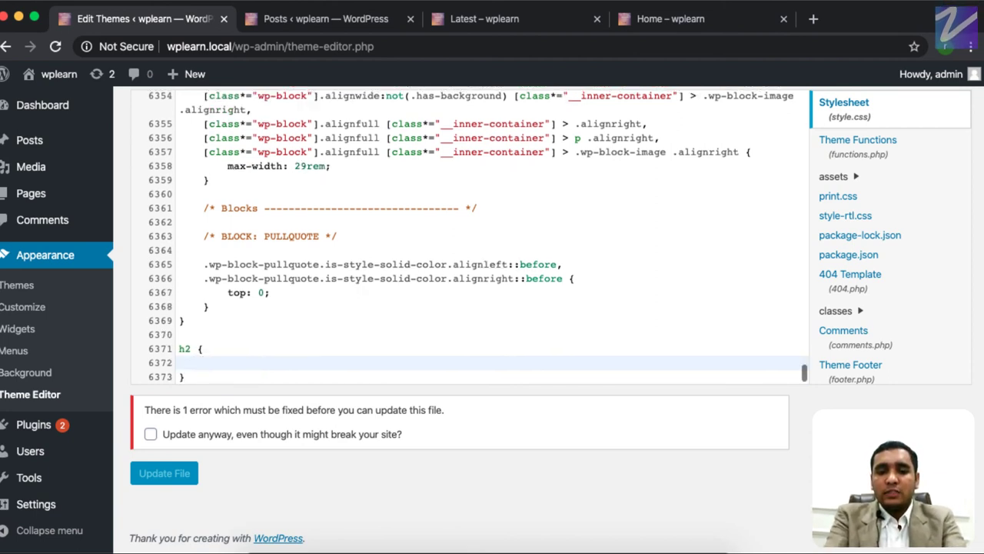
pyautogui.write('color: red;')
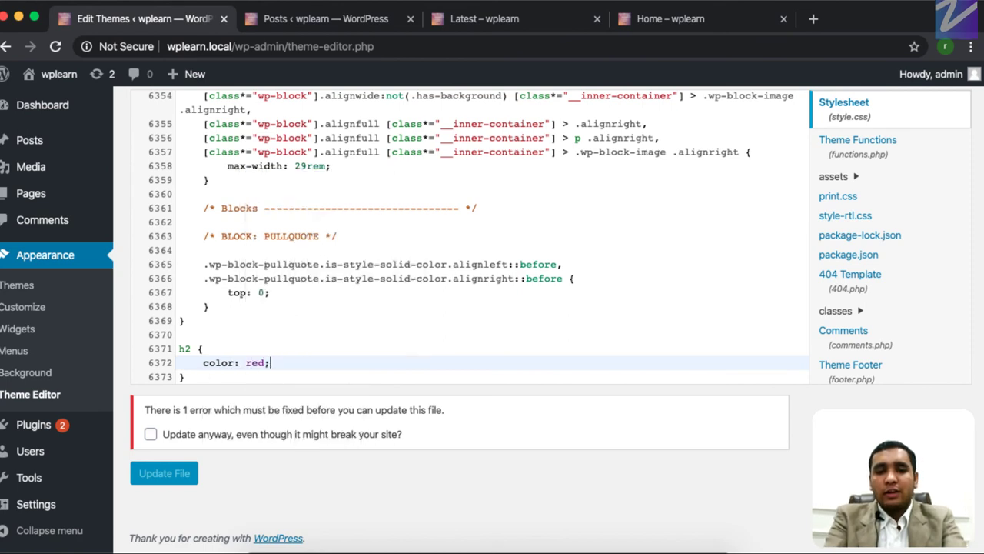
pyautogui.click(154, 435)
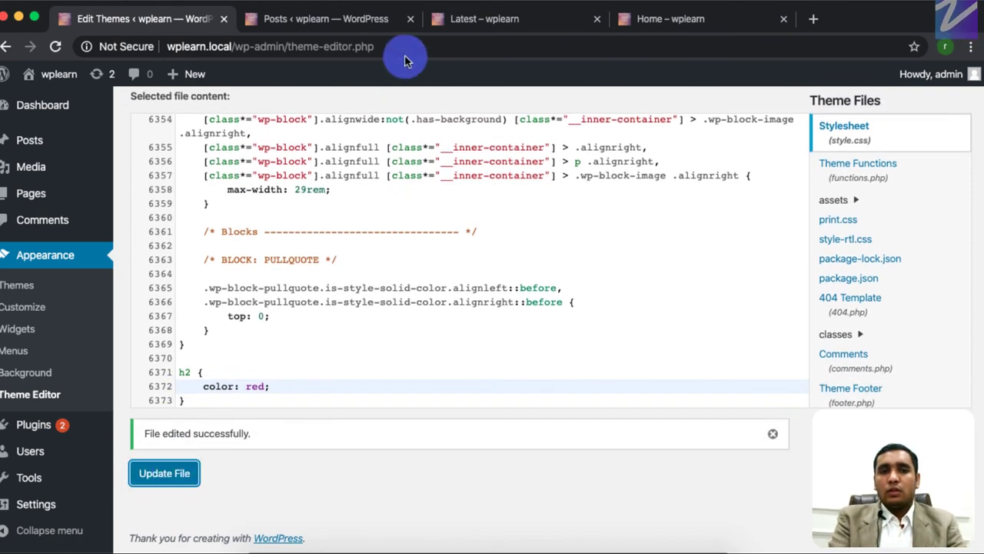
# Reload the live Home page to check the About Us heading's colour, and return to the Theme Editor.
pyautogui.click(668, 23)
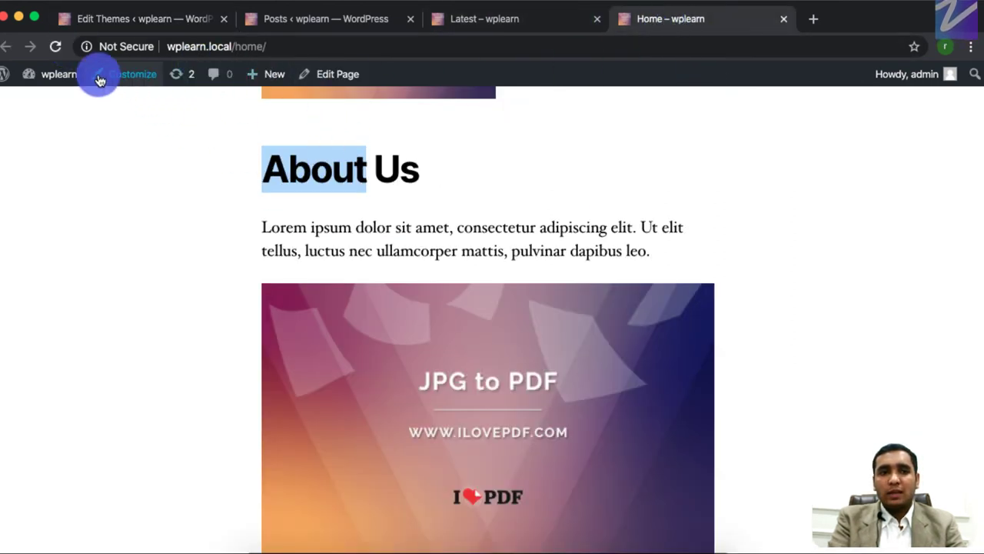
pyautogui.click(56, 48)
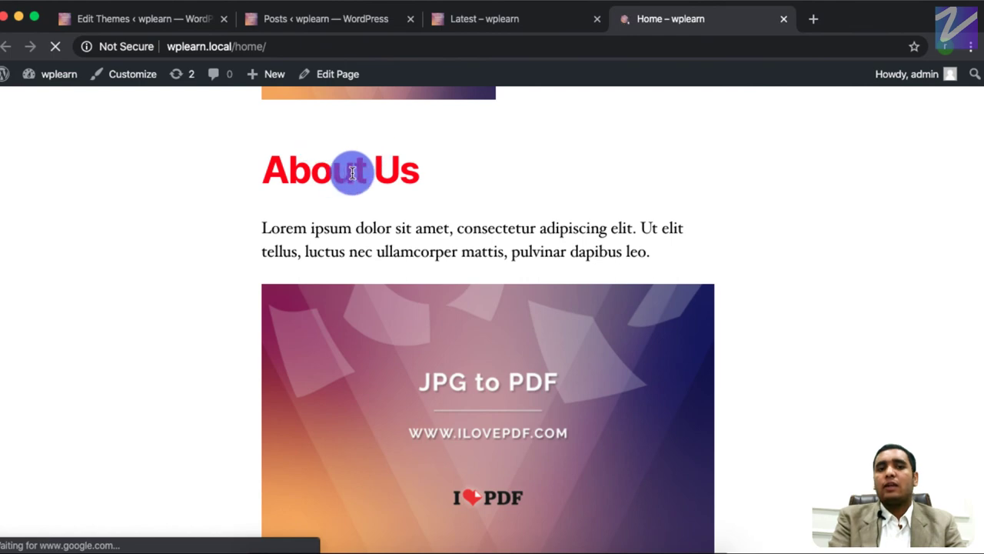
pyautogui.click(129, 20)
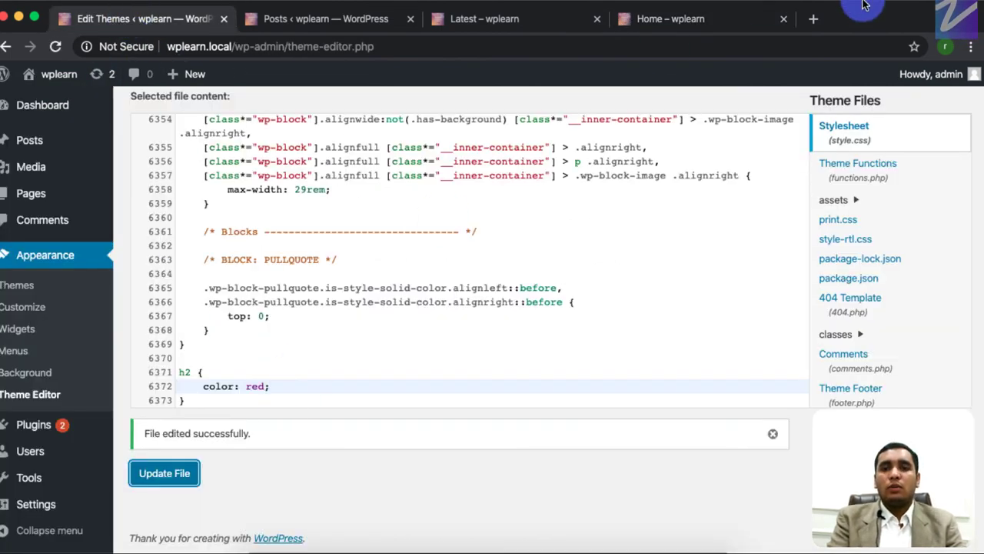
# Look over the live Home page from its title to the About Us section, and go back to the h2 rule in style.css.
pyautogui.click(688, 18)
pyautogui.scroll(10, 551, 289)
pyautogui.scroll(-4, 537, 306)
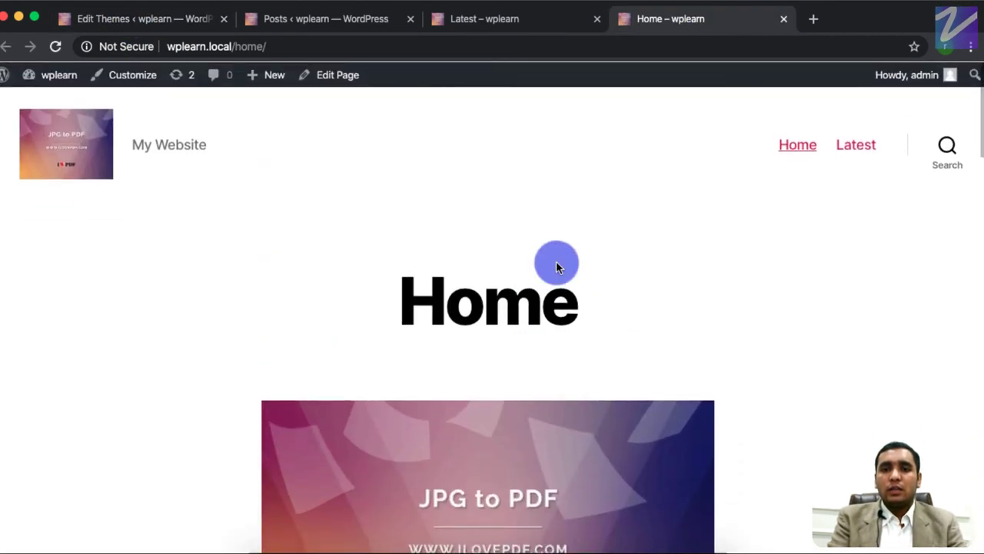
pyautogui.scroll(-6, 563, 377)
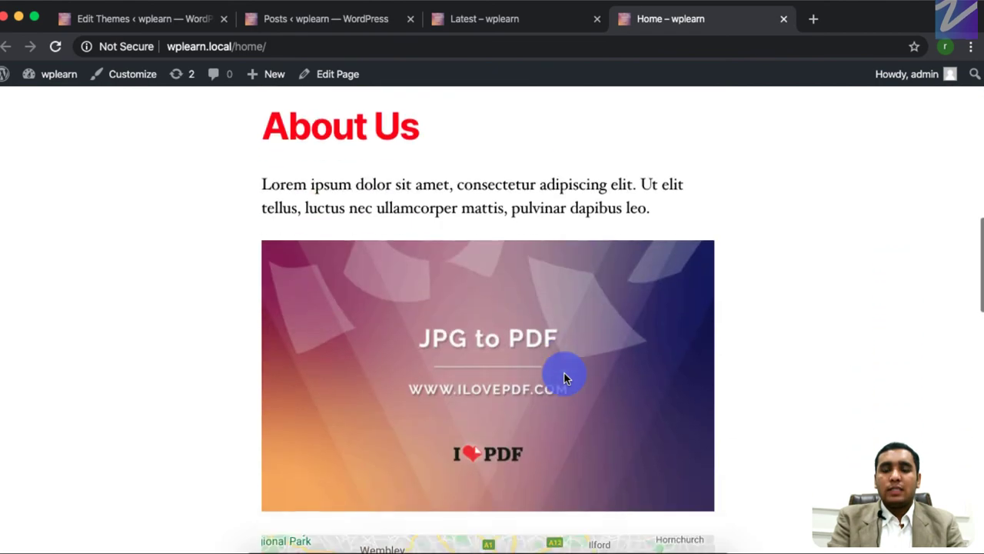
pyautogui.scroll(12, 563, 376)
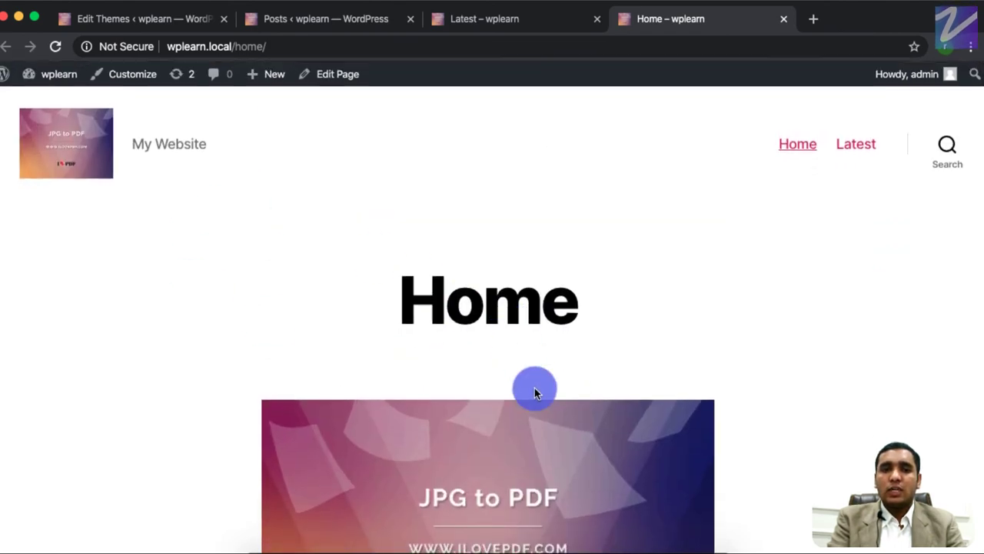
pyautogui.scroll(-9, 520, 423)
pyautogui.click(125, 18)
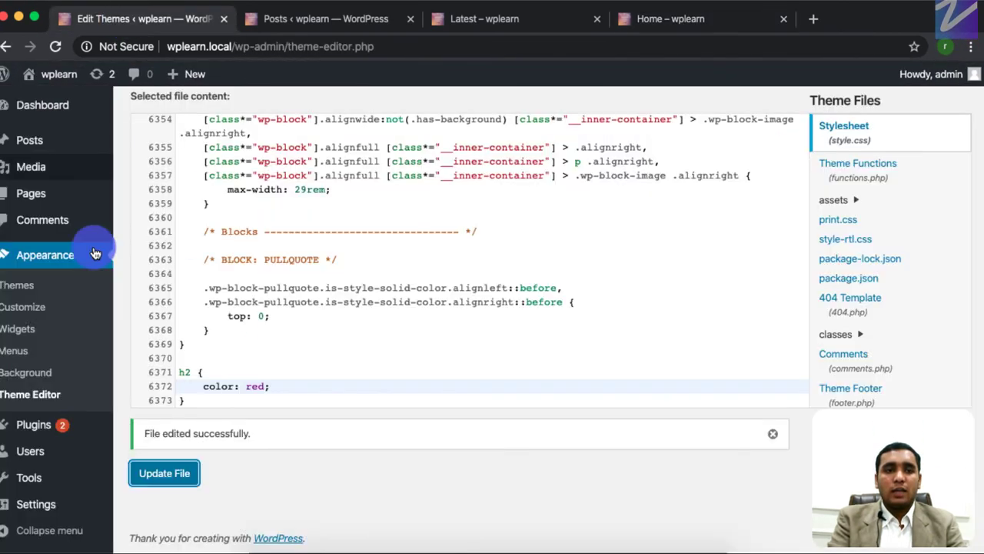
pyautogui.scroll(-1, 413, 318)
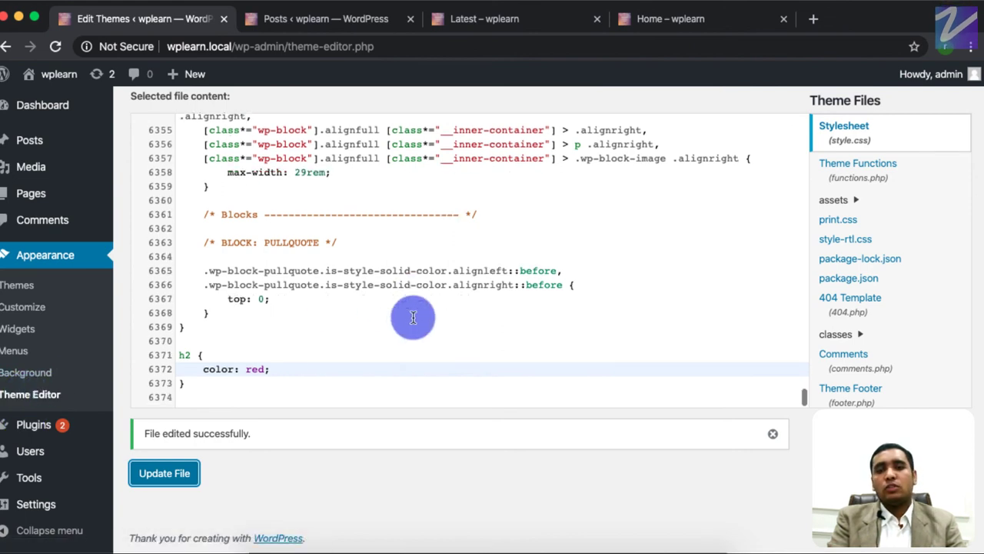